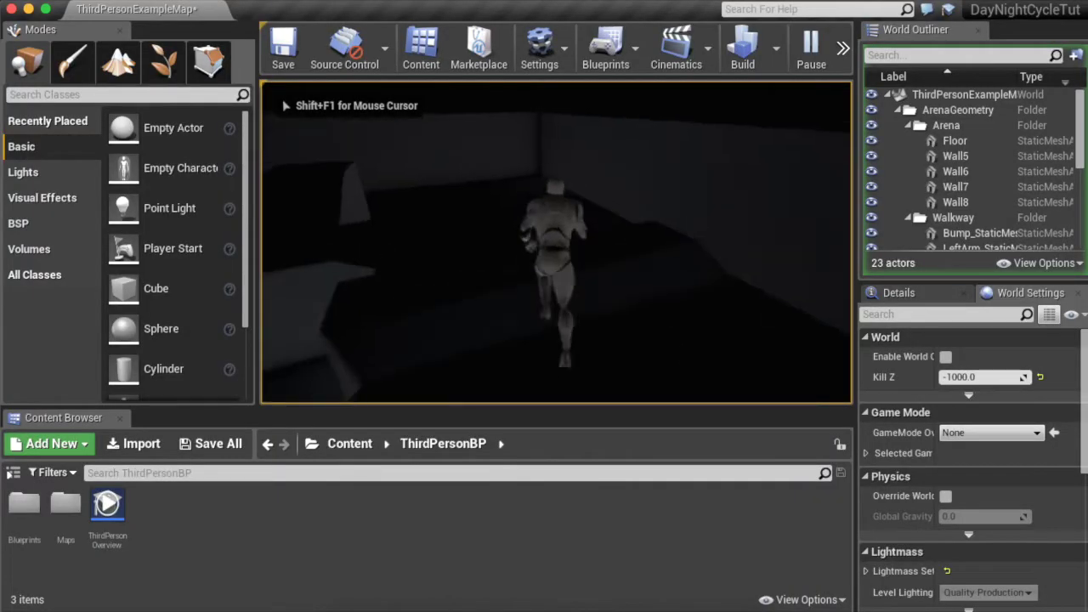
# Playtest the dark level by running and jumping the character around the arena, and end the play session
pyautogui.press('w')
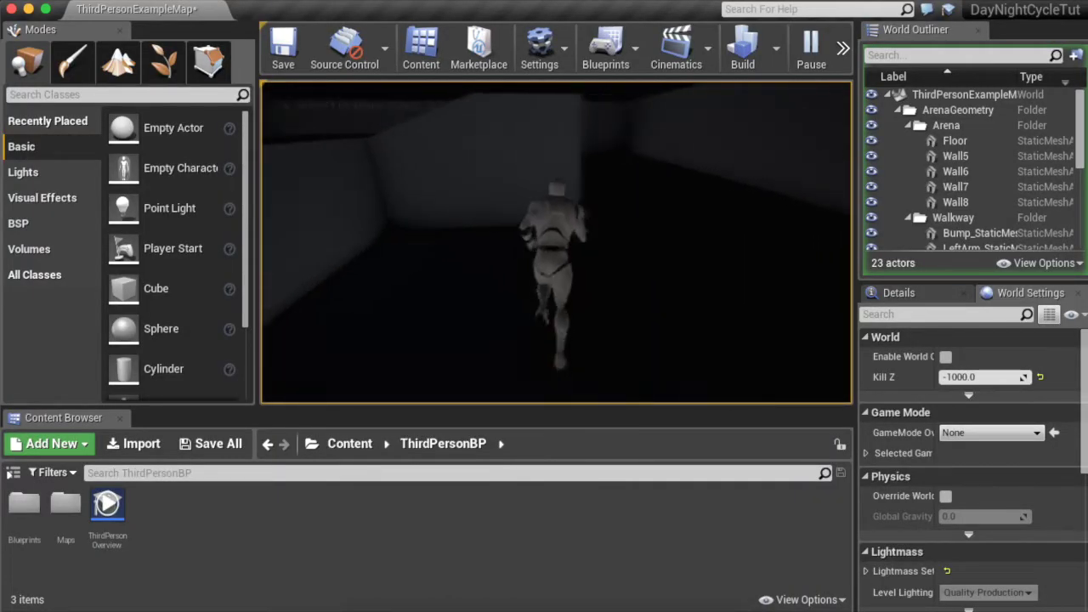
pyautogui.press('space')
pyautogui.press('w')
pyautogui.press('space')
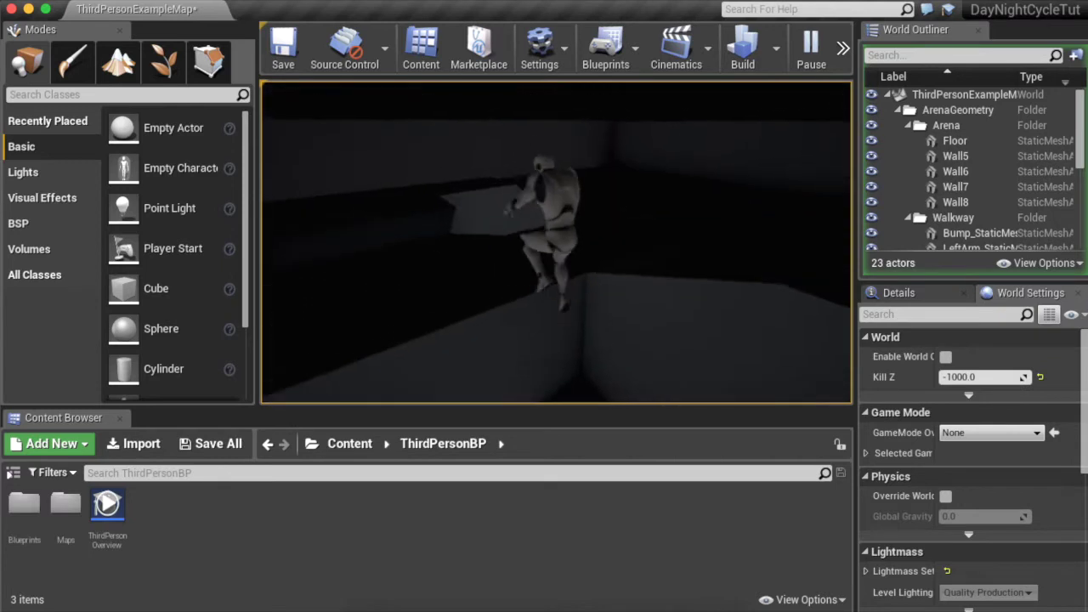
pyautogui.press('space')
pyautogui.press('w')
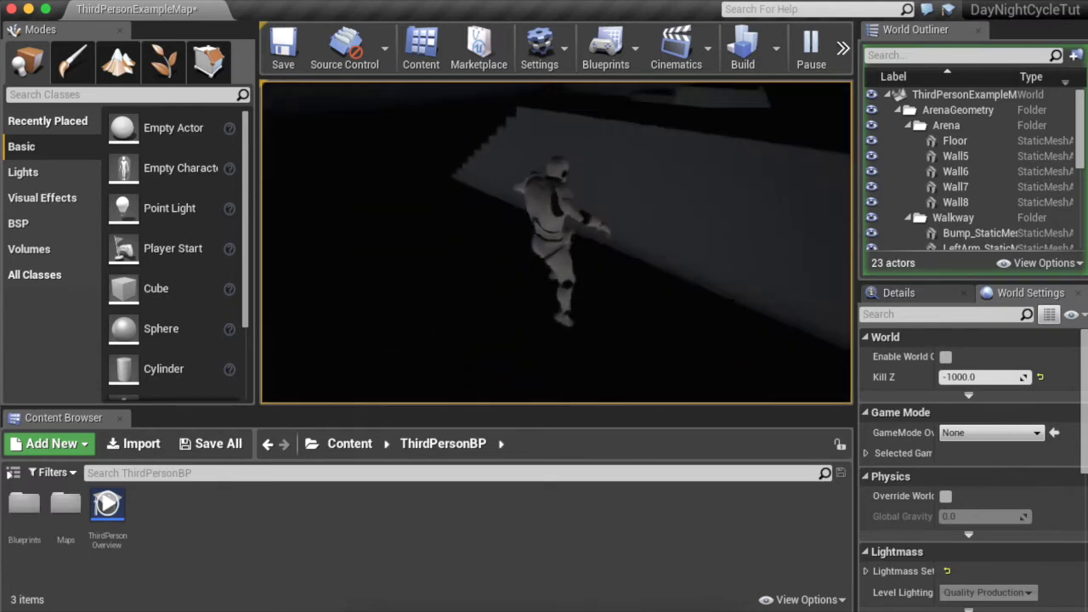
pyautogui.press('w')
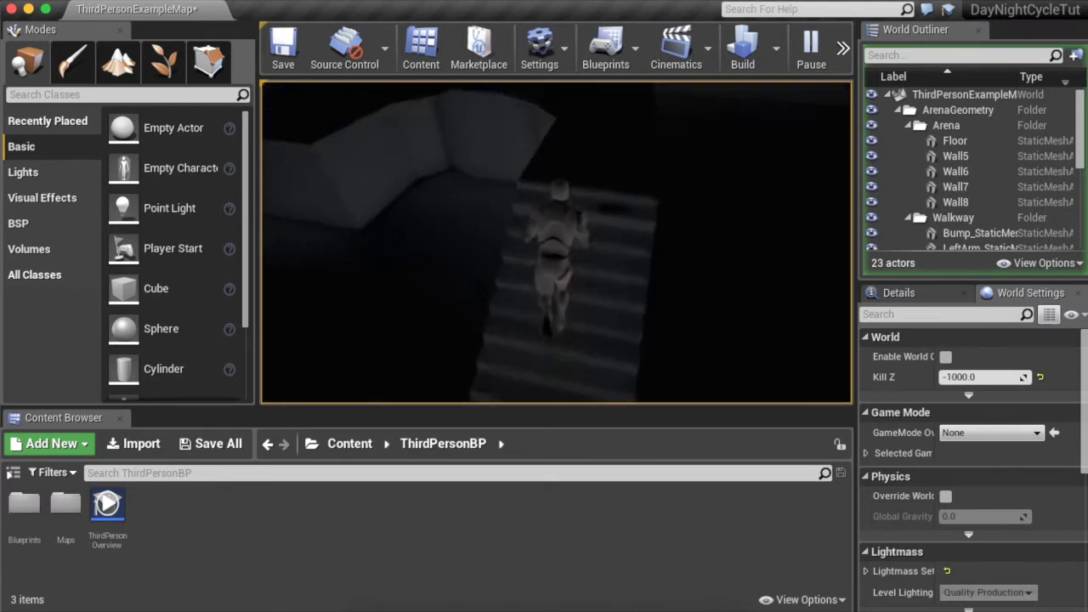
pyautogui.press('space')
pyautogui.press('w')
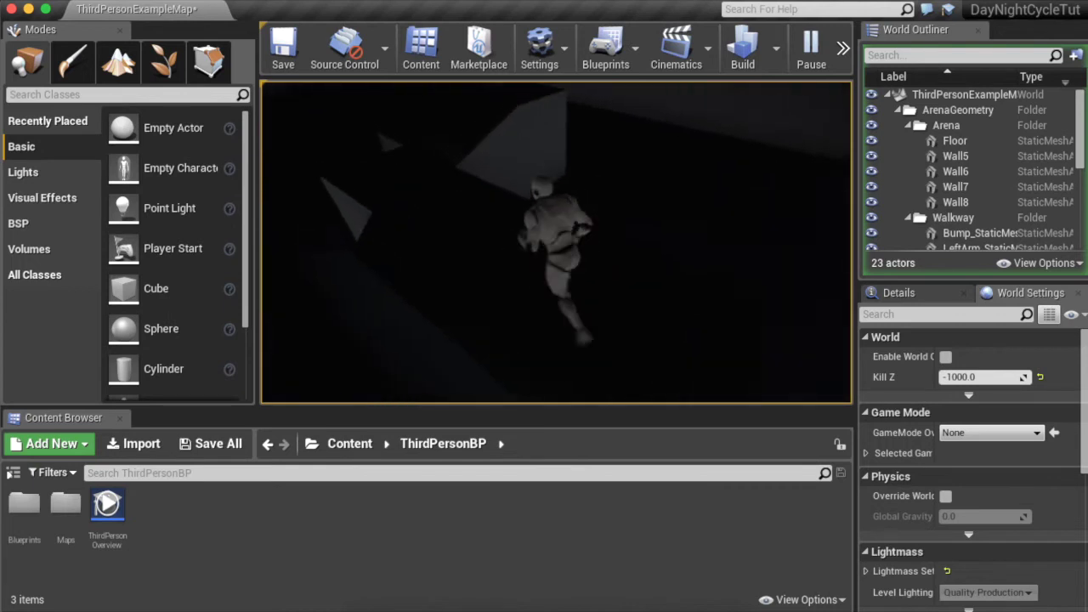
pyautogui.press('space')
pyautogui.press('w')
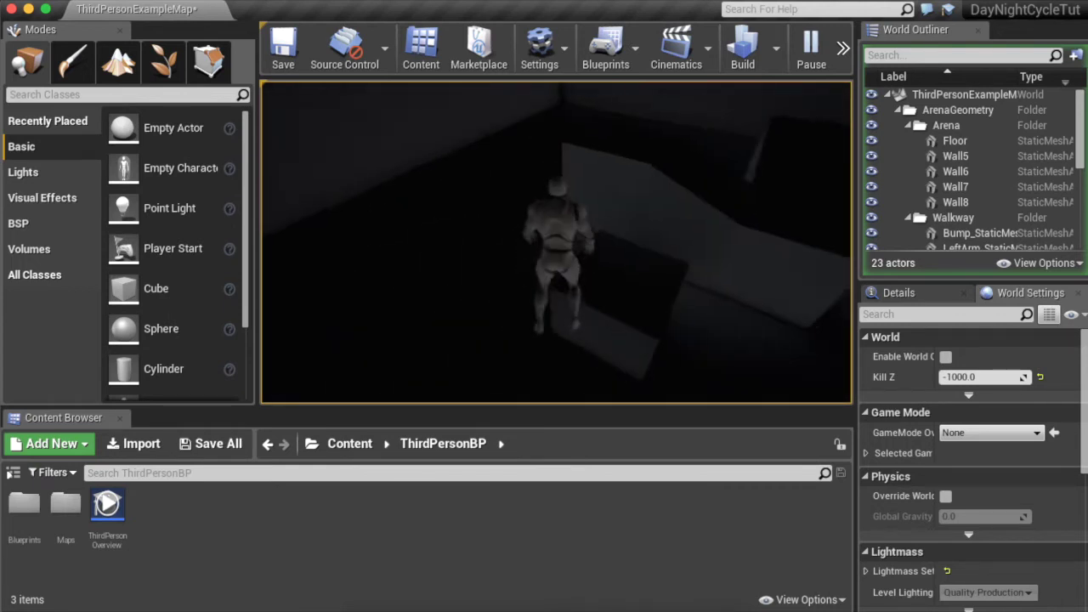
pyautogui.press('w')
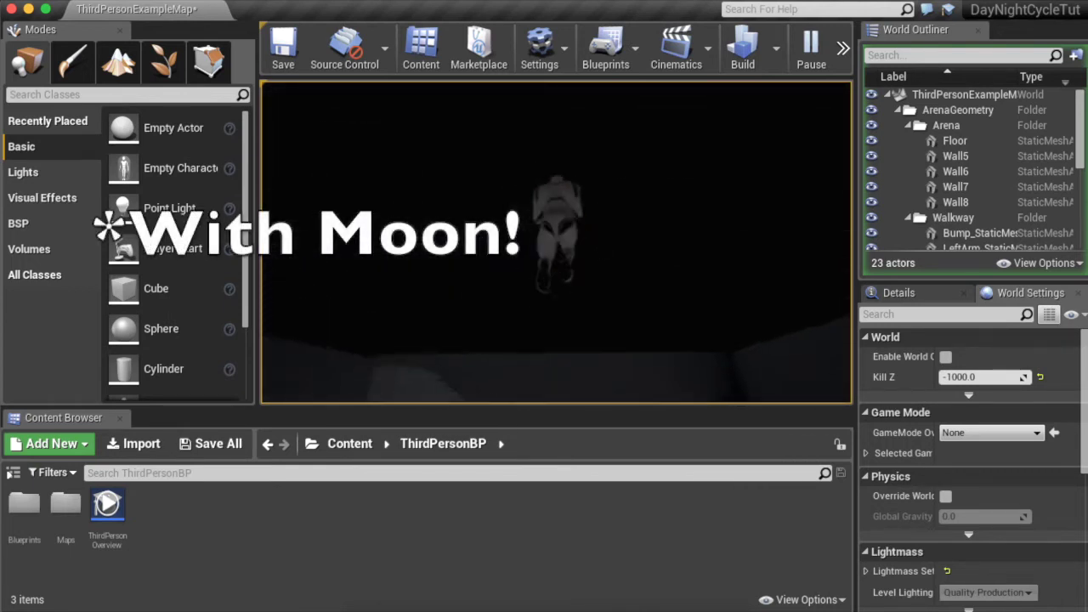
pyautogui.press('space')
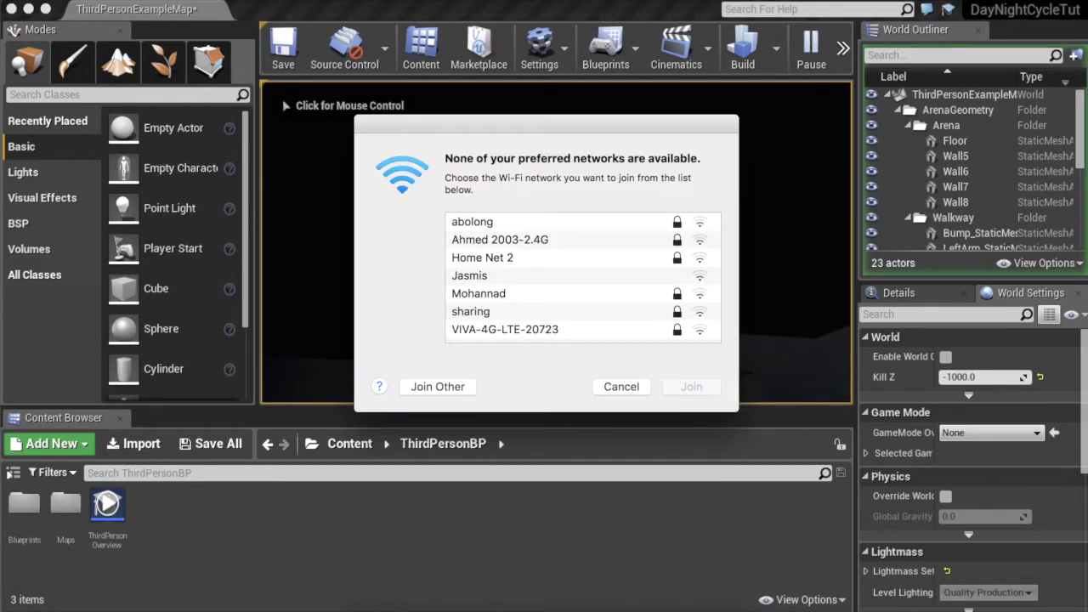
pyautogui.click(619, 387)
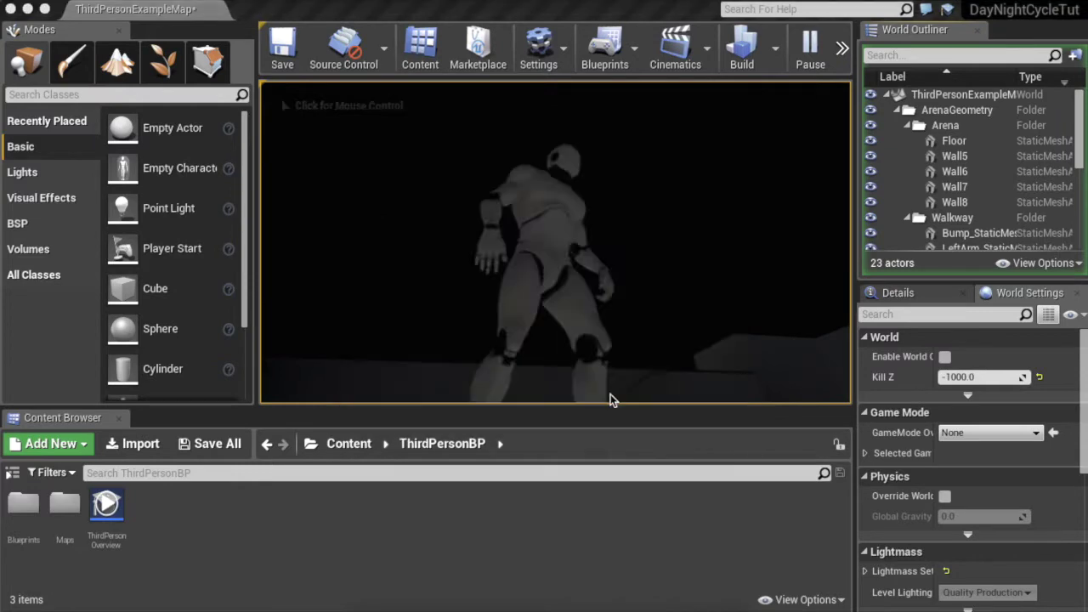
pyautogui.press('Escape')
# Create a new Actor Blueprint class named Sky in the Content folder and open it
pyautogui.click(53, 442)
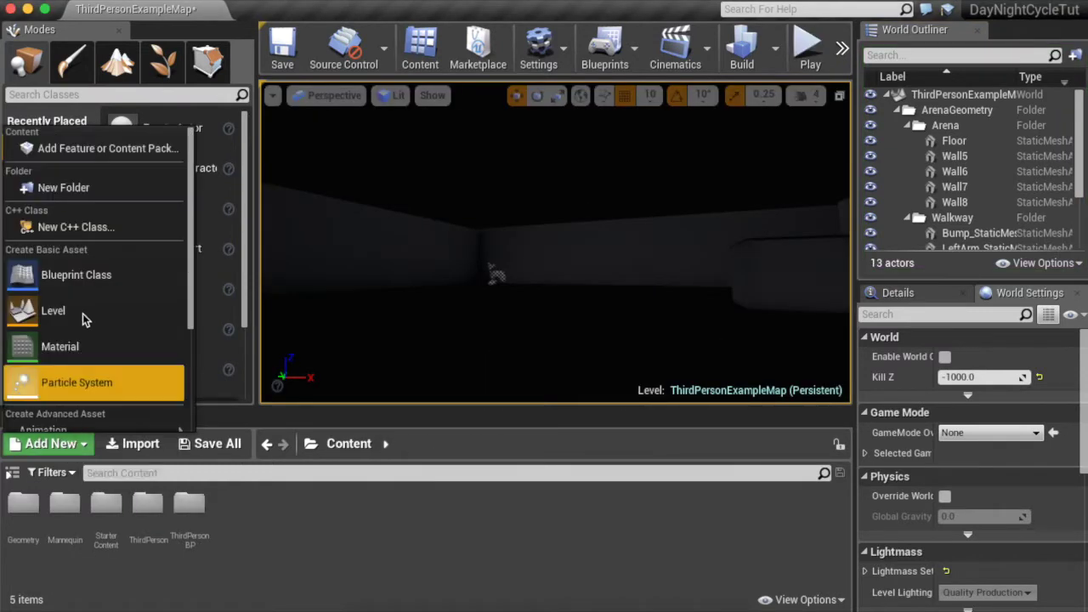
pyautogui.click(101, 272)
pyautogui.click(381, 162)
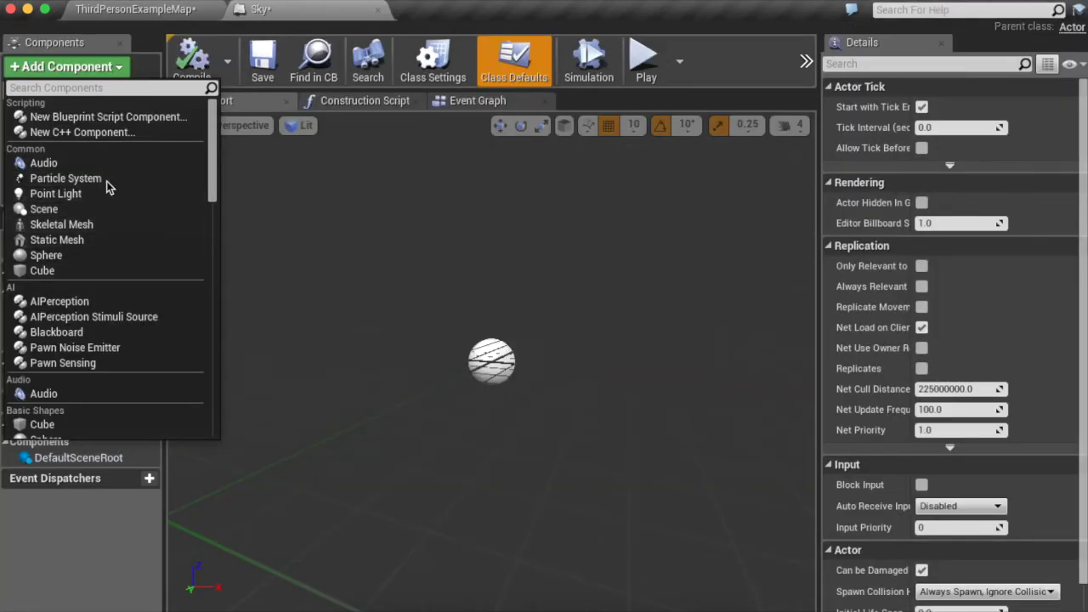
# Add an Atmospheric Fog component to the Sky blueprint
pyautogui.write('at')
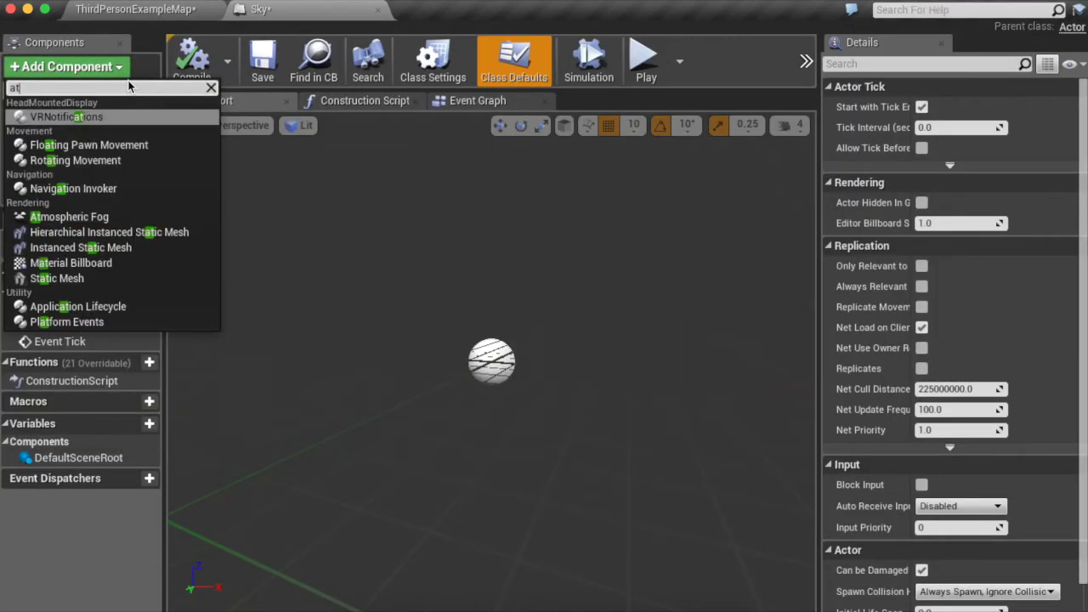
pyautogui.write('mod')
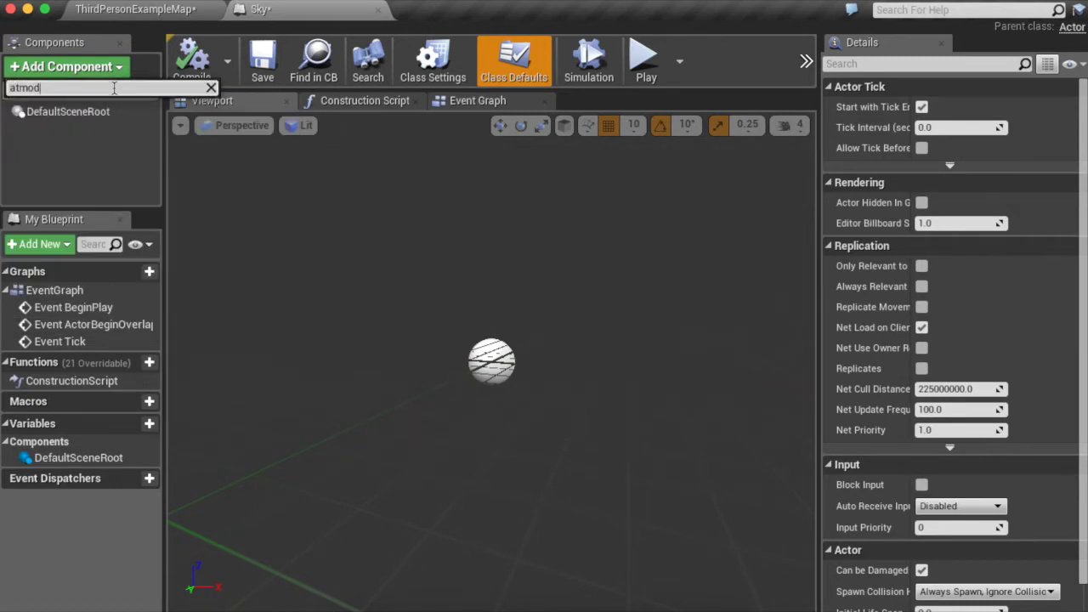
pyautogui.press('BackSpace')
pyautogui.click(113, 113)
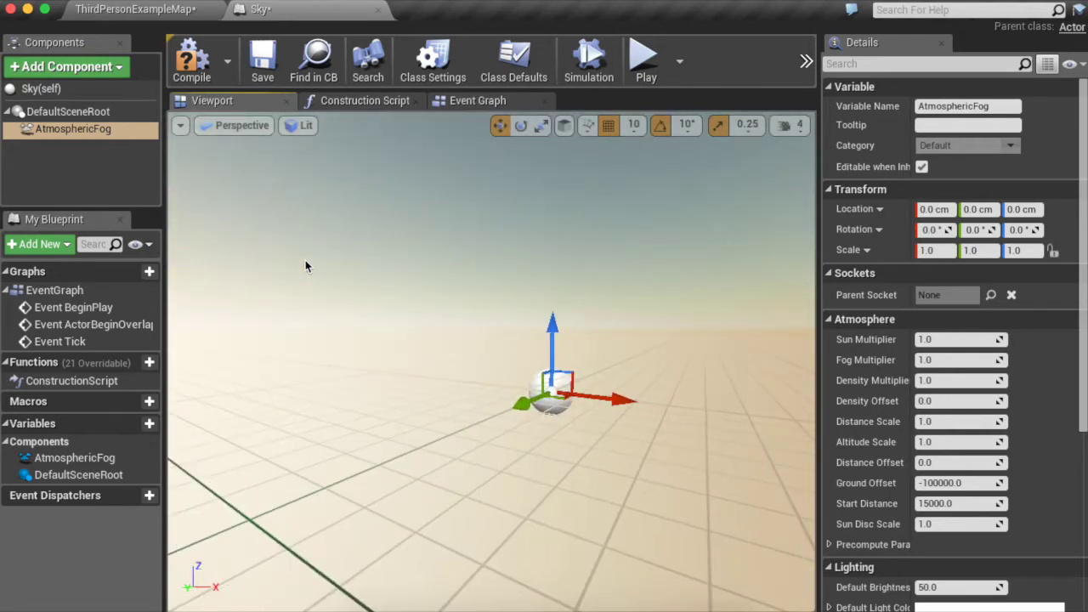
# Set the Default Brightness of the AtmosphericFog component's lighting to 10 and check the horizon glow
pyautogui.scroll(-5, 939, 442)
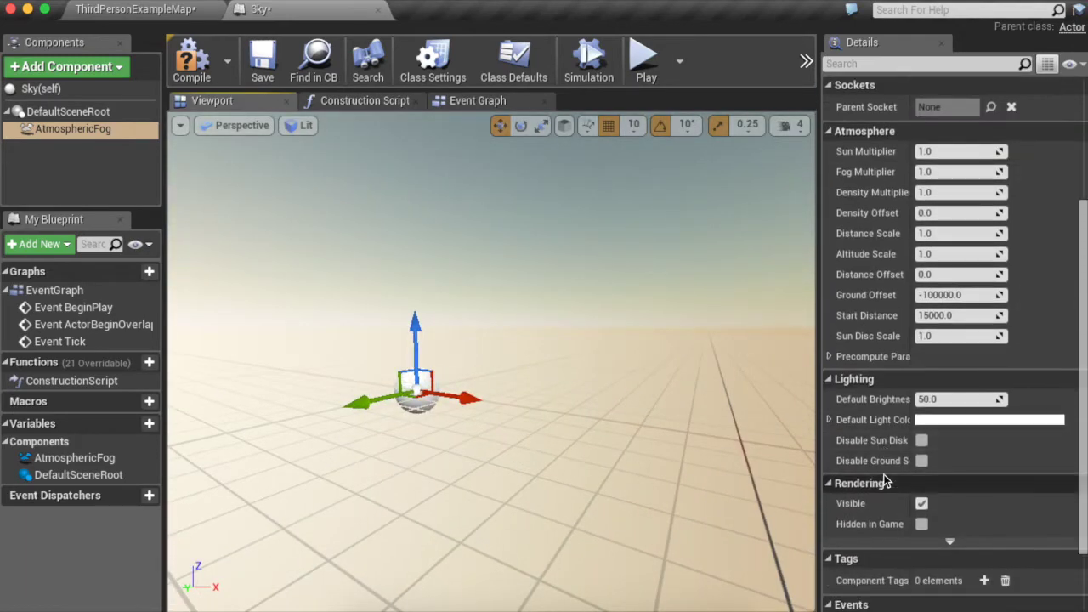
pyautogui.click(939, 399)
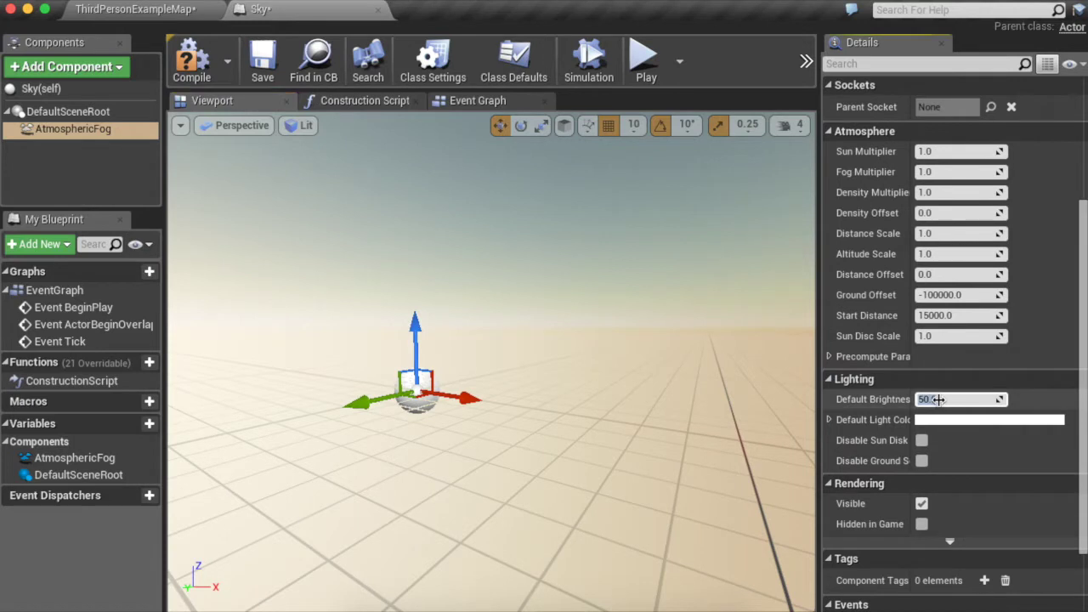
pyautogui.write('25')
pyautogui.press('Return')
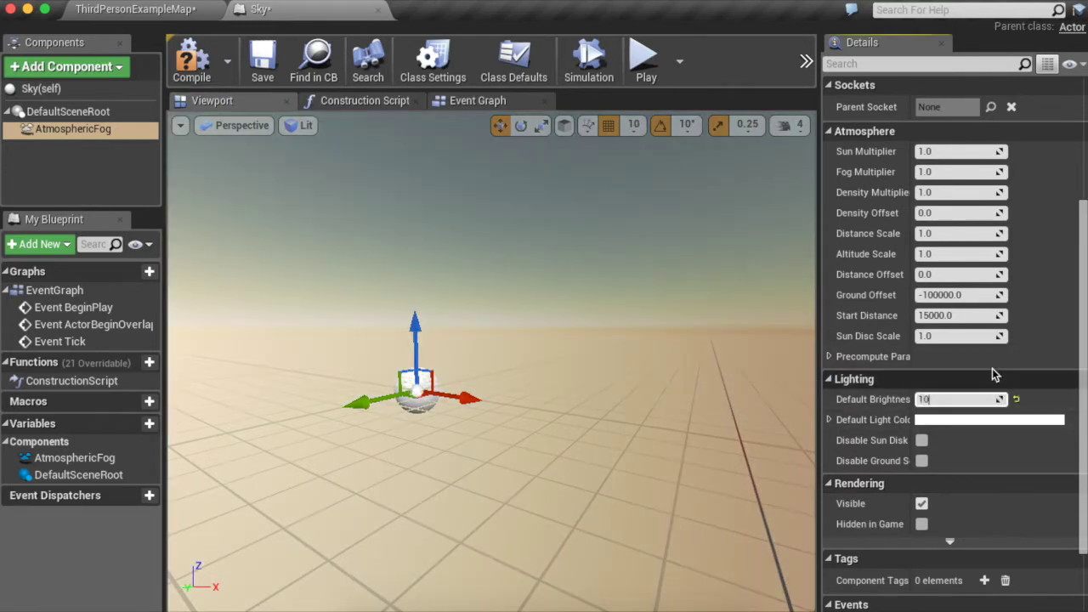
pyautogui.press('Return')
pyautogui.moveTo(659, 346); pyautogui.dragTo(660, 346, button='right')
pyautogui.press('d')
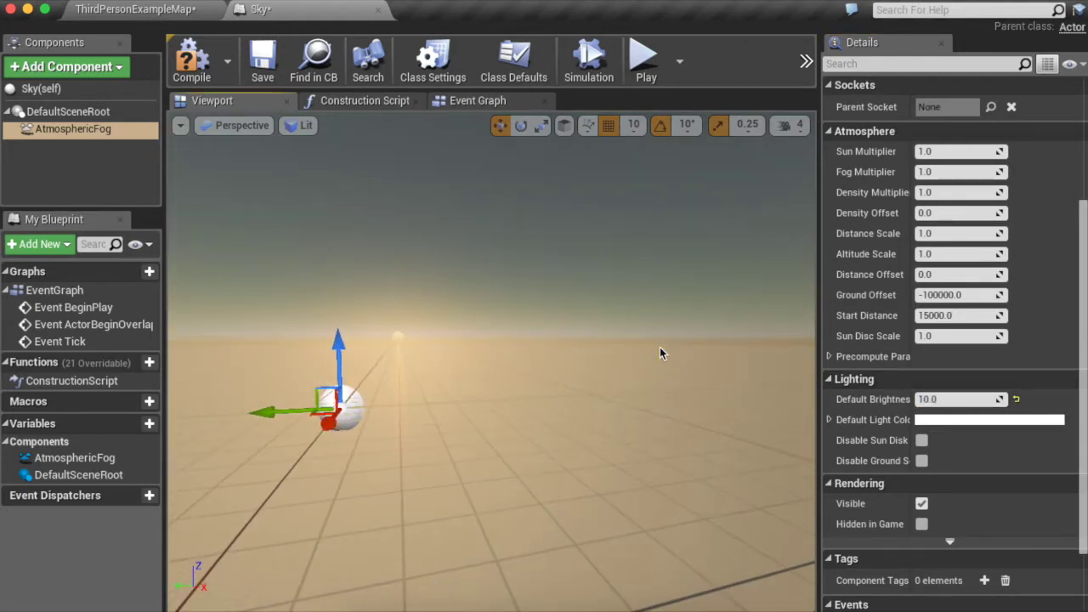
pyautogui.press('a')
pyautogui.moveTo(413, 321); pyautogui.dragTo(413, 320, button='right')
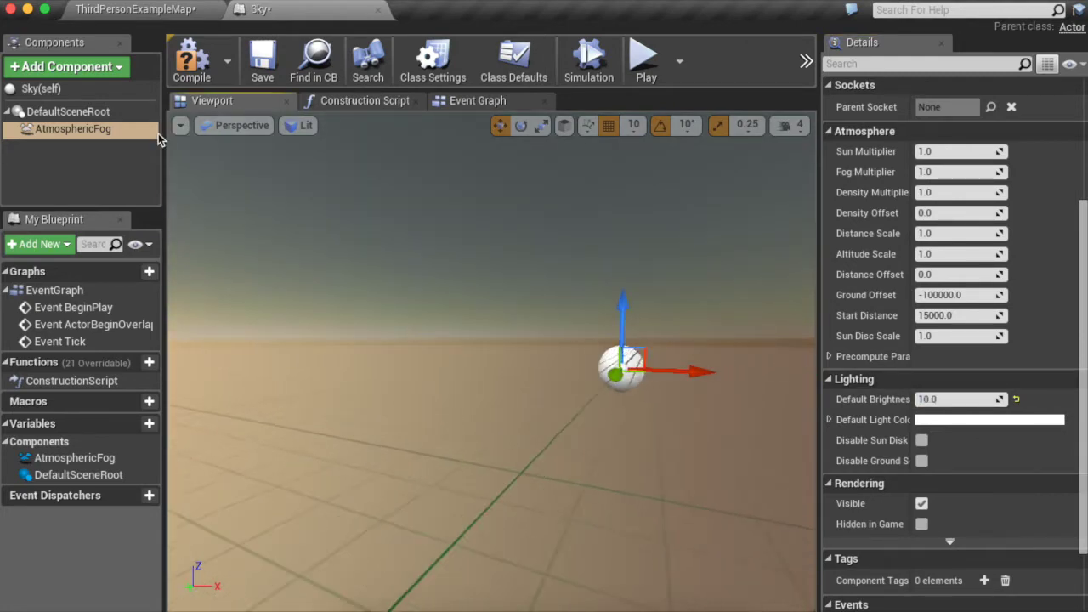
# Add a Sky Light component to the Sky blueprint
pyautogui.click(67, 67)
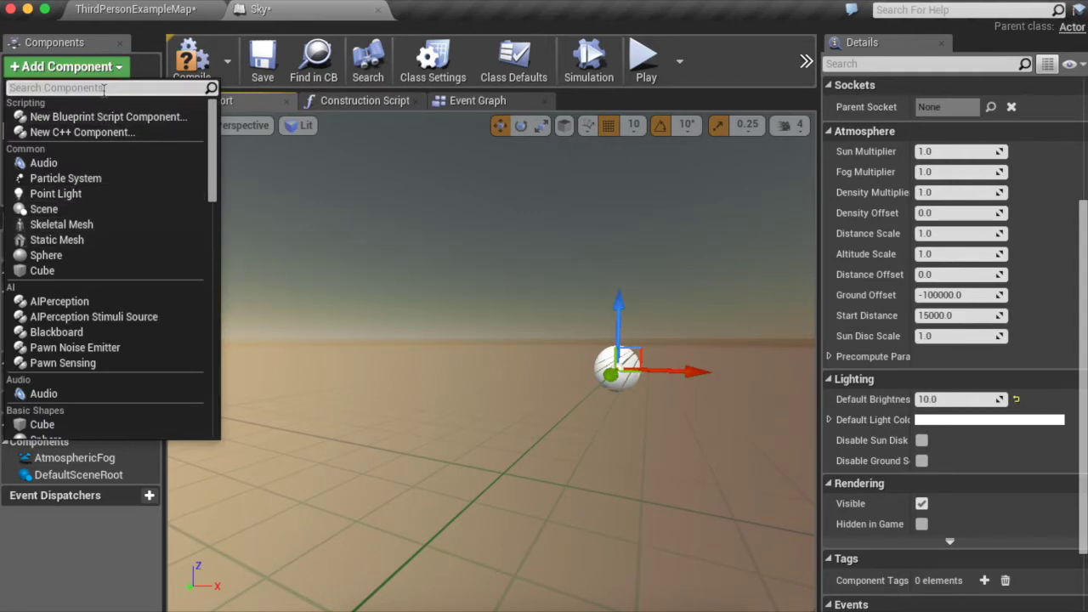
pyautogui.write('sky')
pyautogui.click(109, 116)
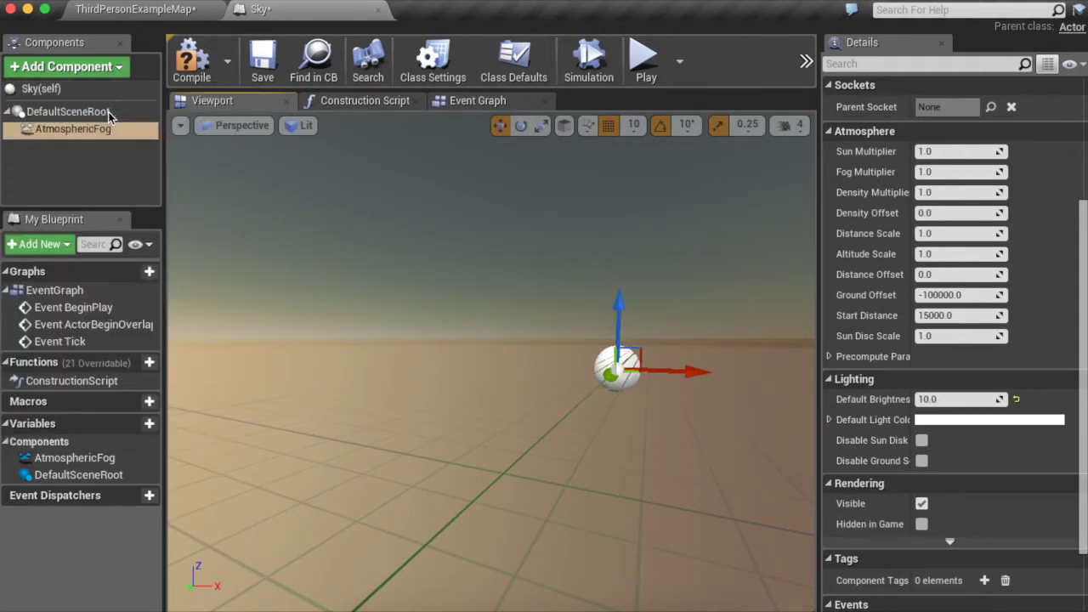
# Add a Directional Light component to the Sky blueprint and raise it 10 cm along Z
pyautogui.click(102, 73)
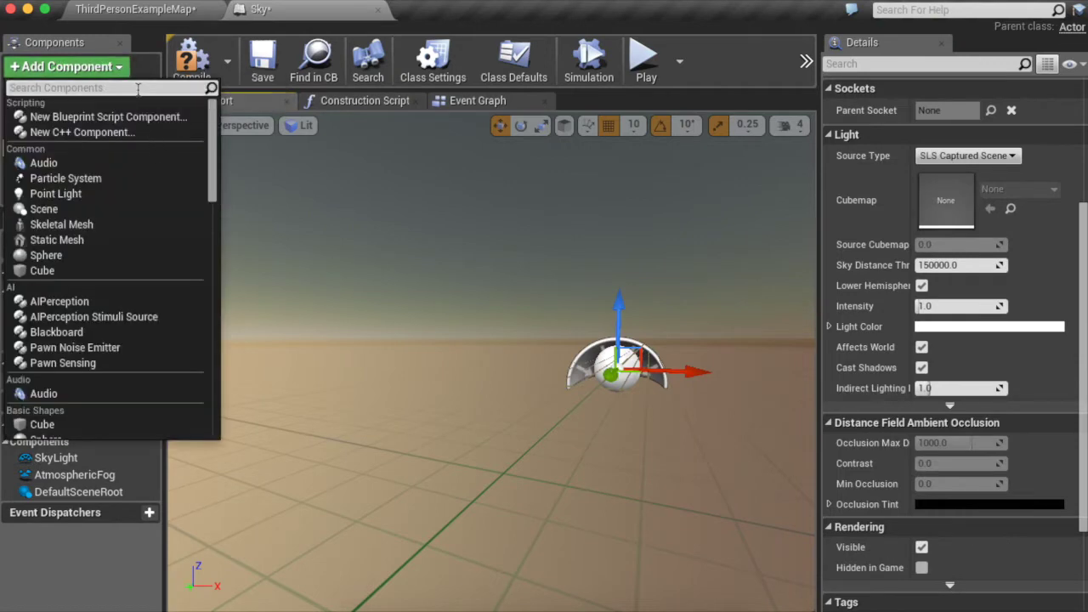
pyautogui.click(176, 88)
pyautogui.write('and')
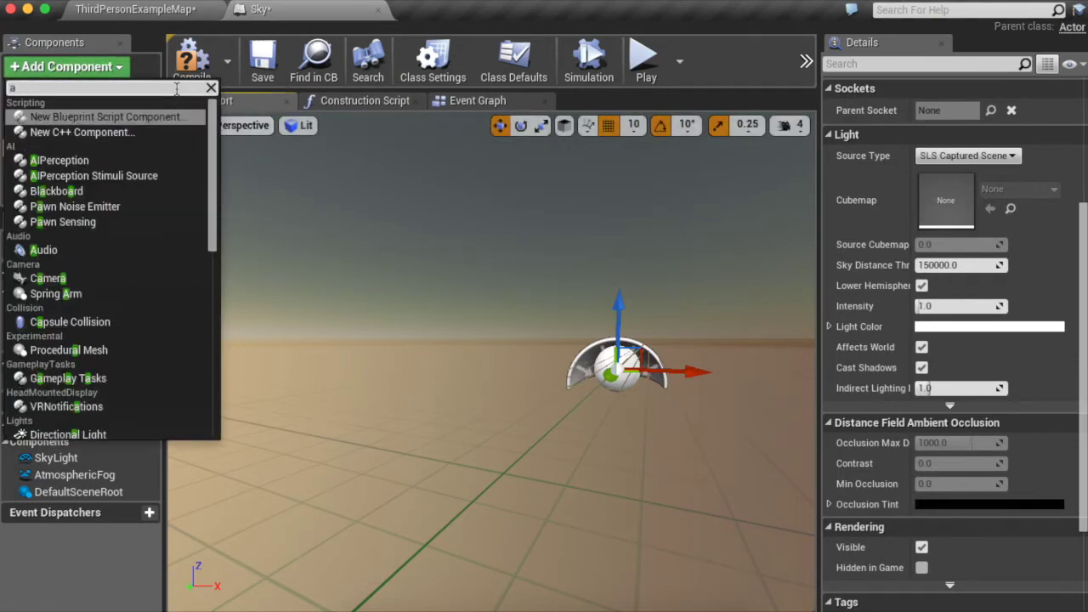
pyautogui.press('BackSpace')
pyautogui.press('BackSpace')
pyautogui.press('BackSpace')
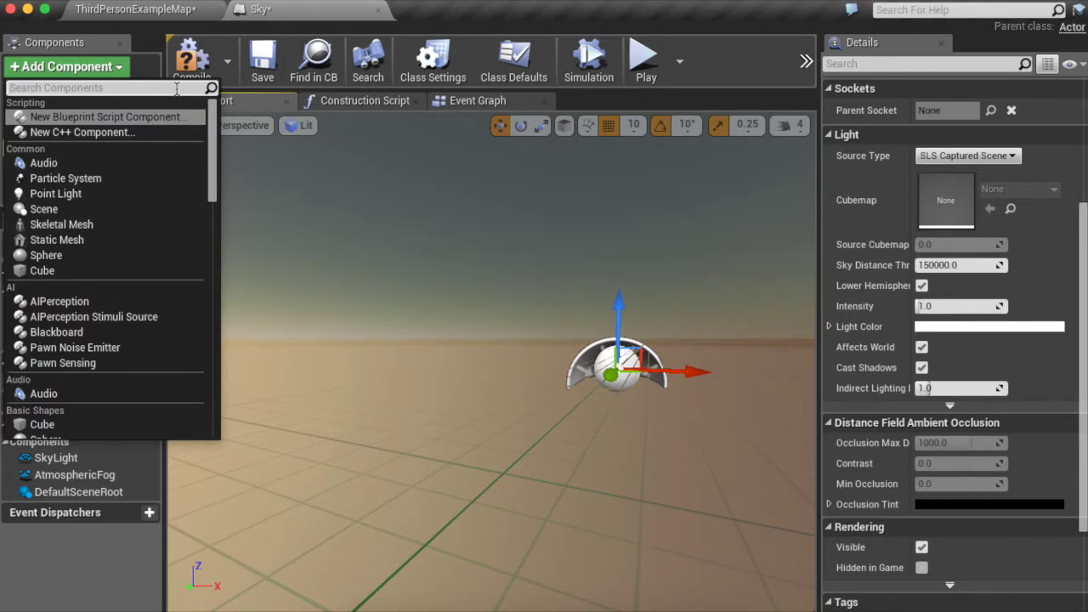
pyautogui.write('direc')
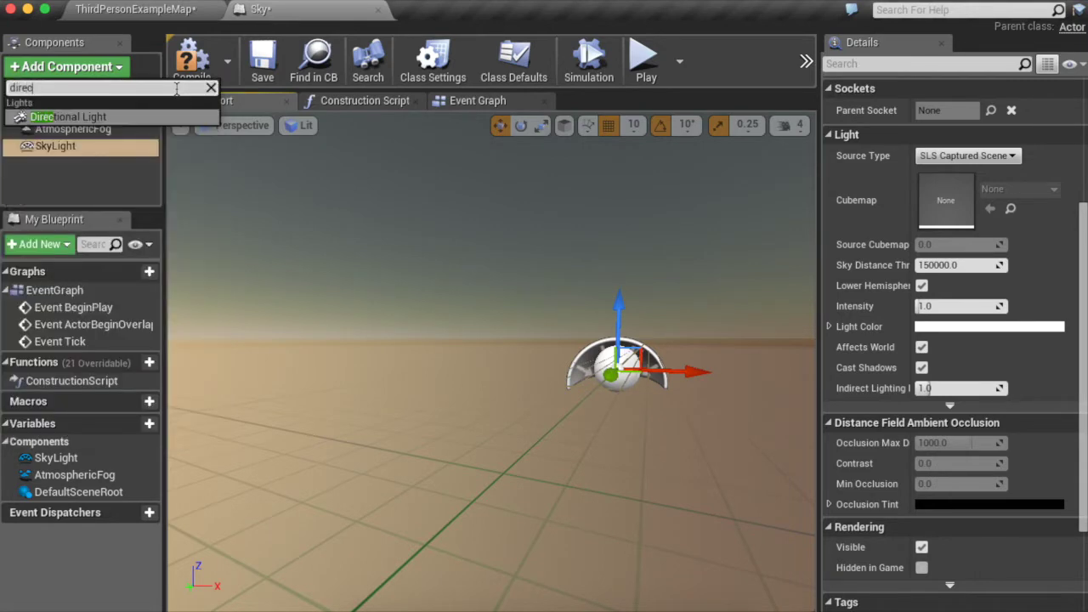
pyautogui.click(85, 116)
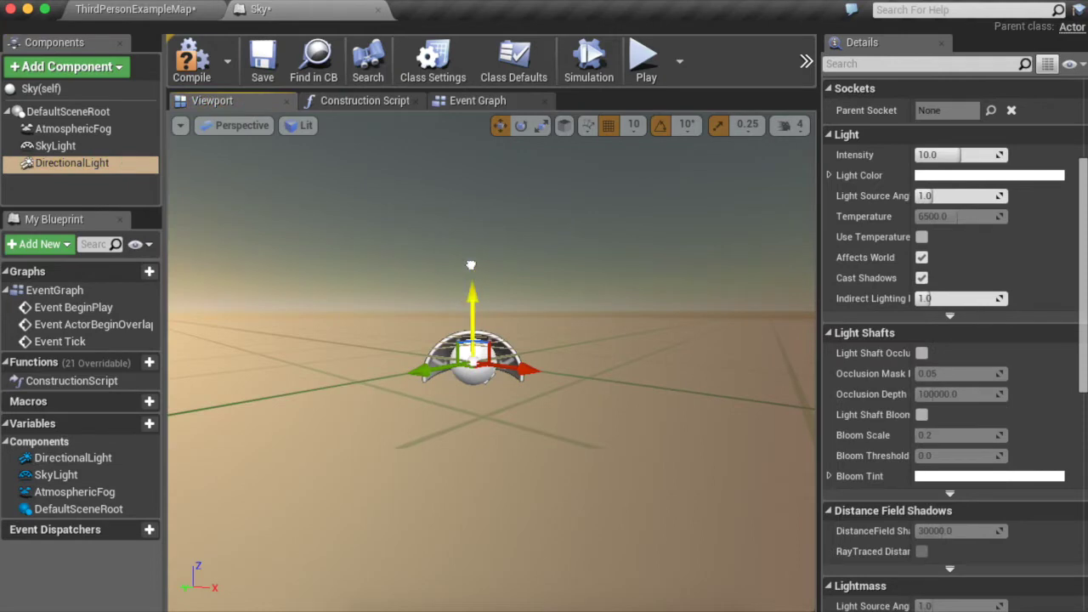
pyautogui.moveTo(470, 265); pyautogui.dragTo(483, 245)
pyautogui.moveTo(490, 211); pyautogui.dragTo(490, 211, button='right')
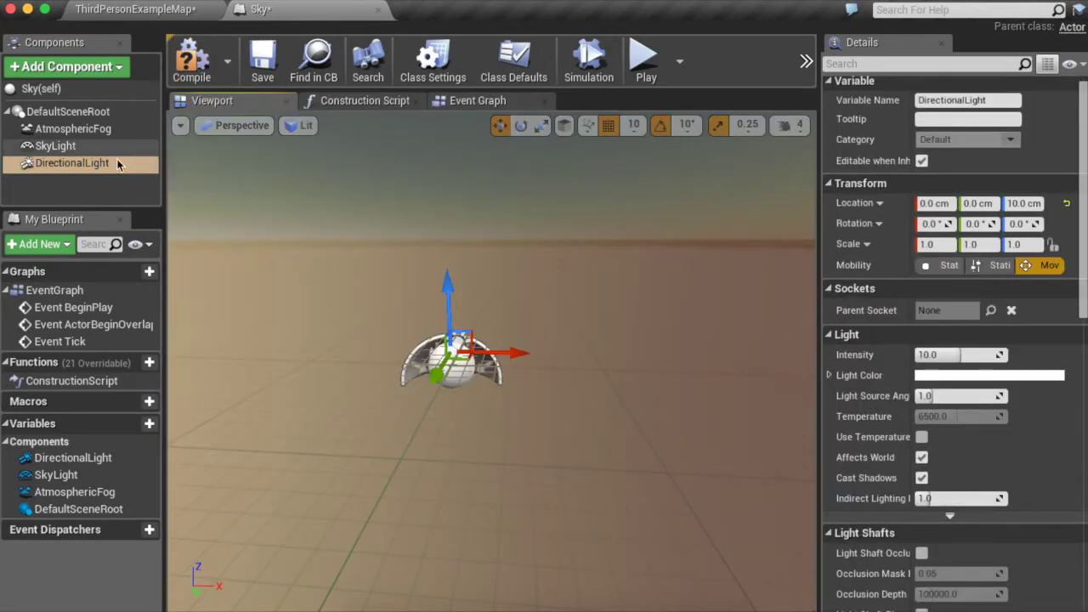
# Make AtmosphericFog the root component in place of DefaultSceneRoot, and compile and save the blueprint
pyautogui.keyDown('ctrl'); pyautogui.click(117, 151); pyautogui.keyUp('ctrl')
pyautogui.moveTo(117, 152); pyautogui.dragTo(93, 130)
pyautogui.click(85, 129)
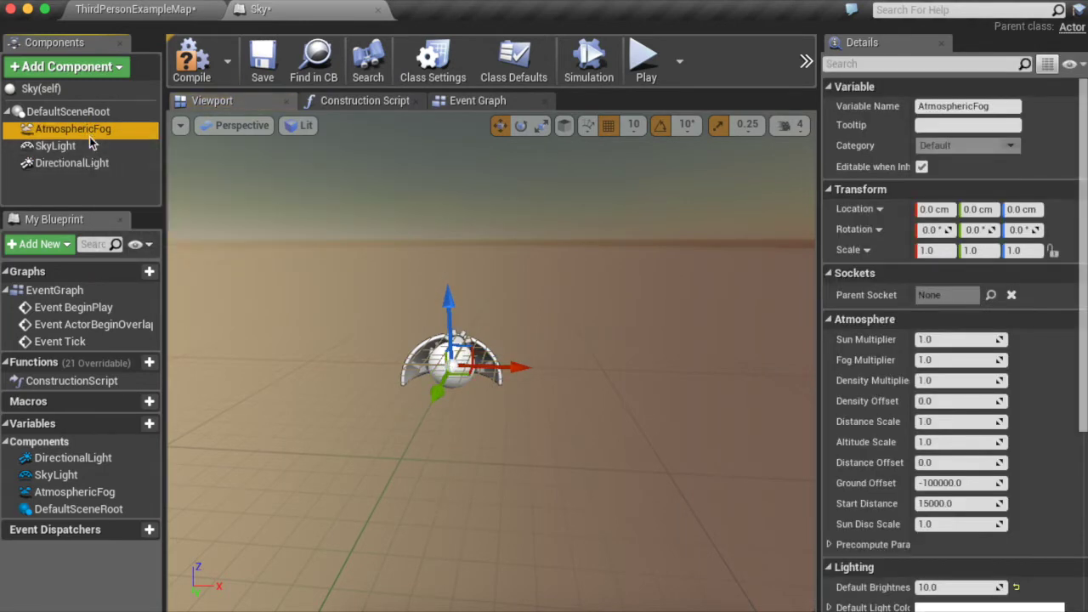
pyautogui.moveTo(87, 119); pyautogui.dragTo(87, 112)
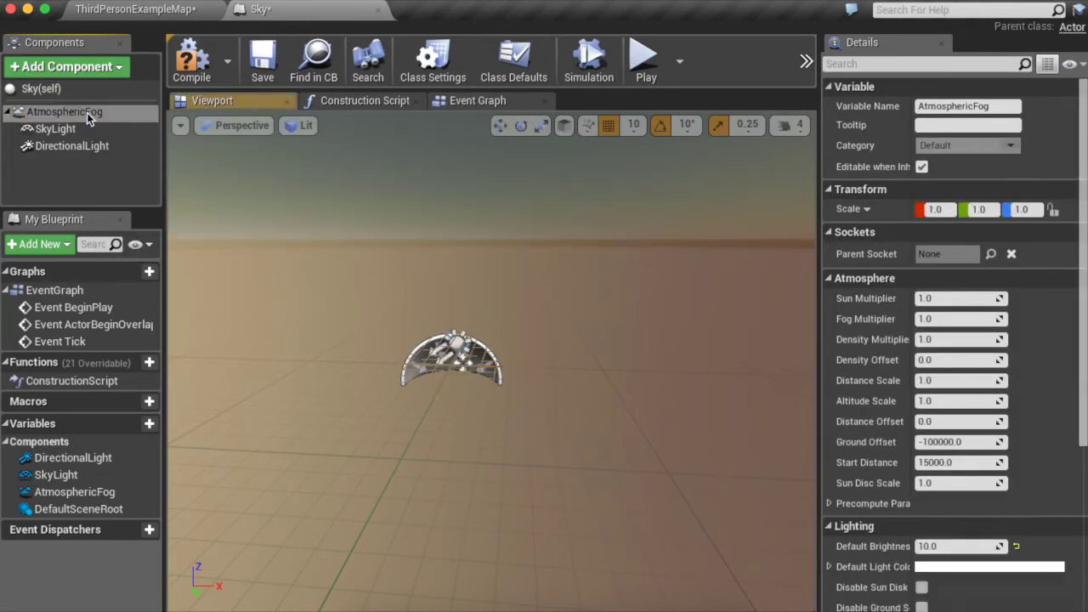
pyautogui.click(89, 182)
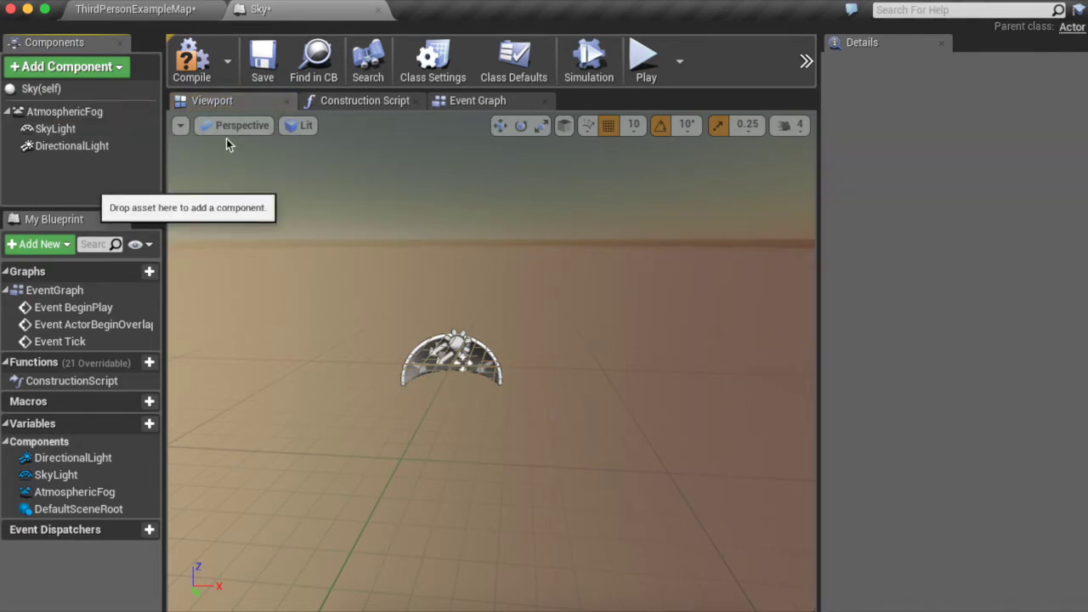
pyautogui.click(191, 58)
pyautogui.click(263, 61)
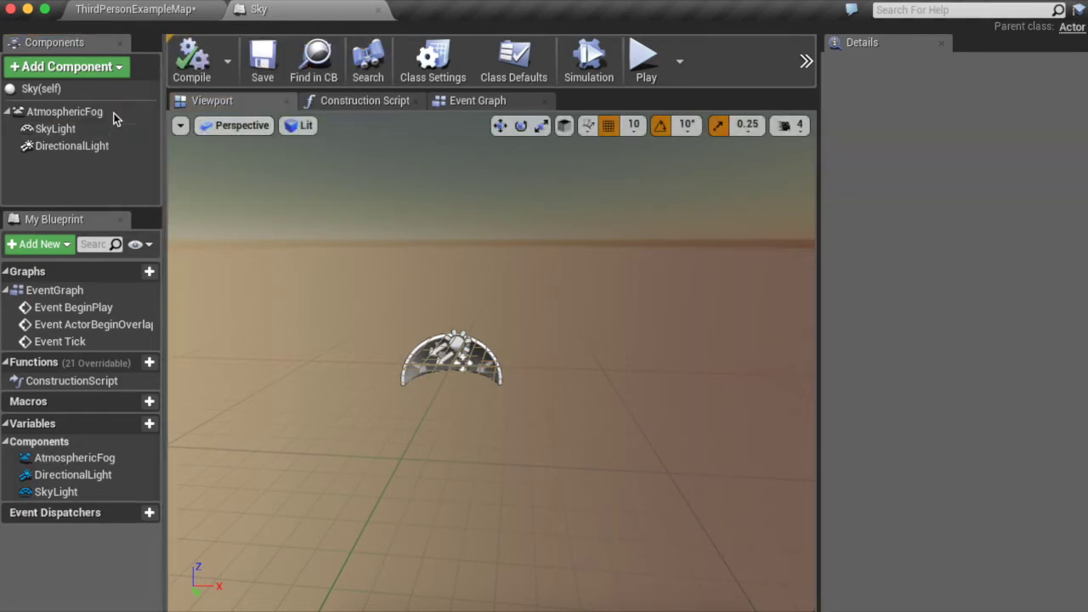
# Import moon texture colour map.jpg and NormalMap.png from the Documents tex folder into the project's Content folder
pyautogui.click(136, 12)
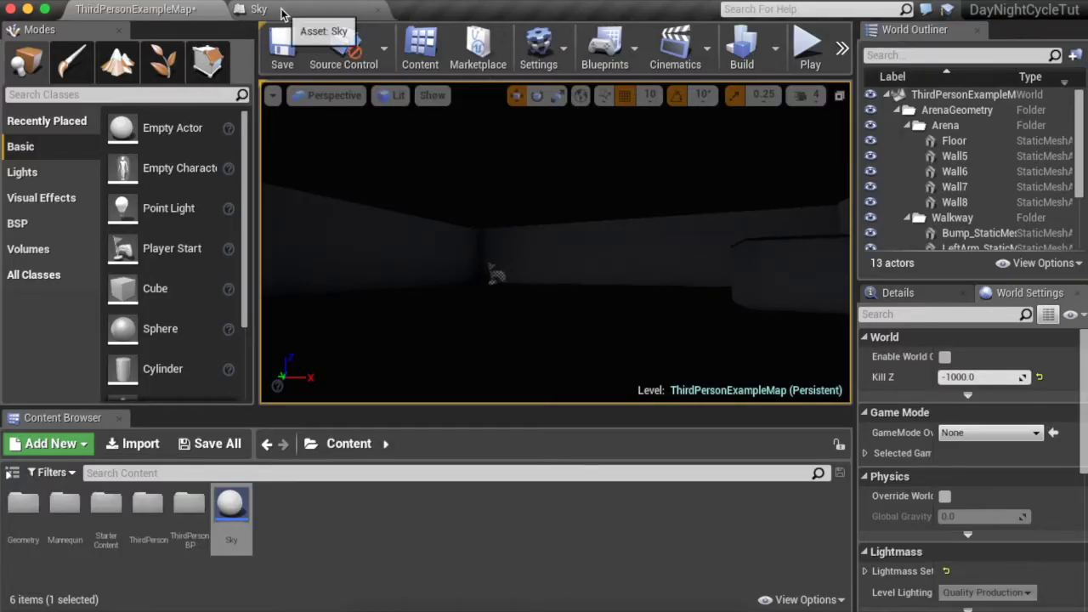
pyautogui.click(280, 10)
pyautogui.click(135, 9)
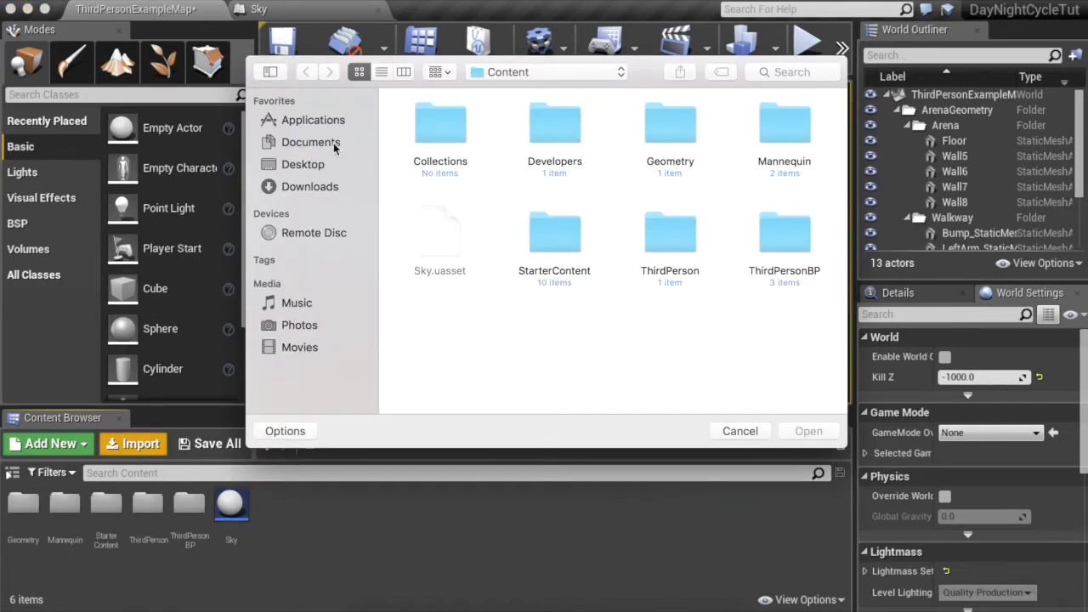
pyautogui.click(333, 143)
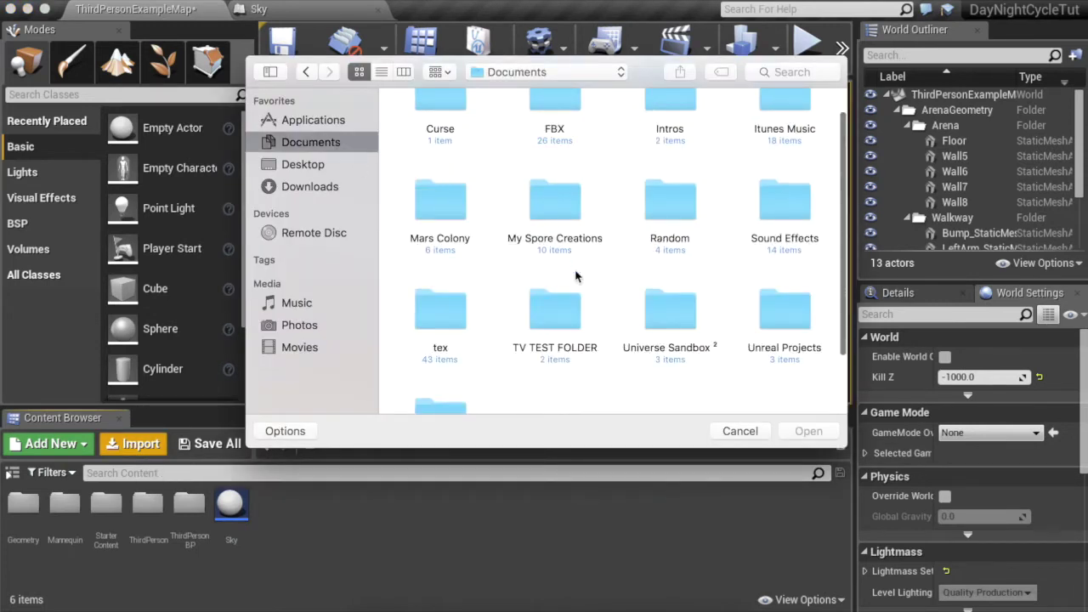
pyautogui.scroll(1, 646, 229)
pyautogui.doubleClick(457, 318)
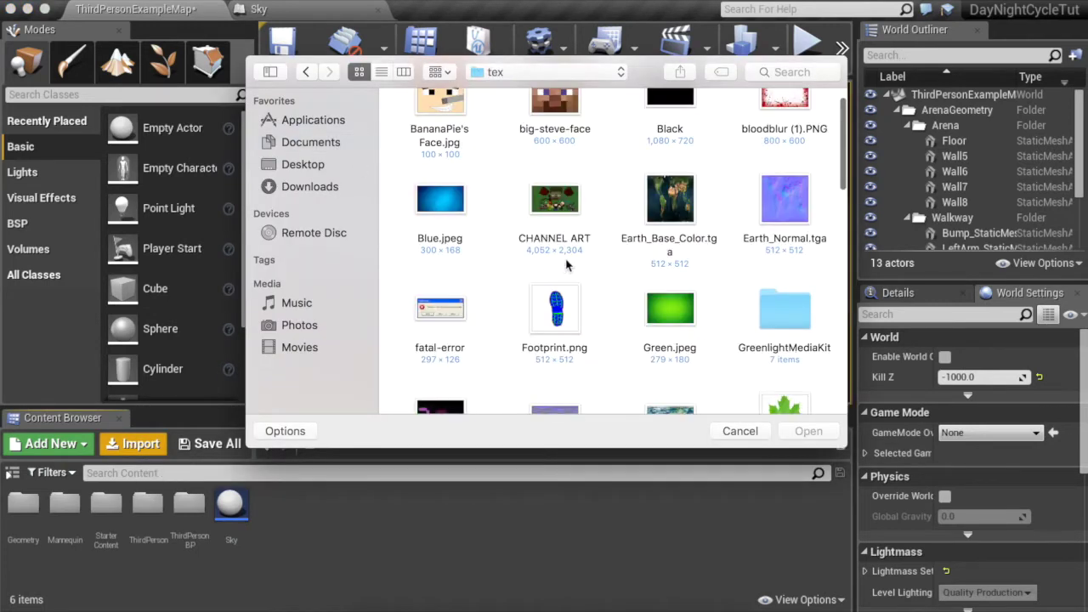
pyautogui.scroll(-8, 552, 223)
pyautogui.scroll(3, 552, 222)
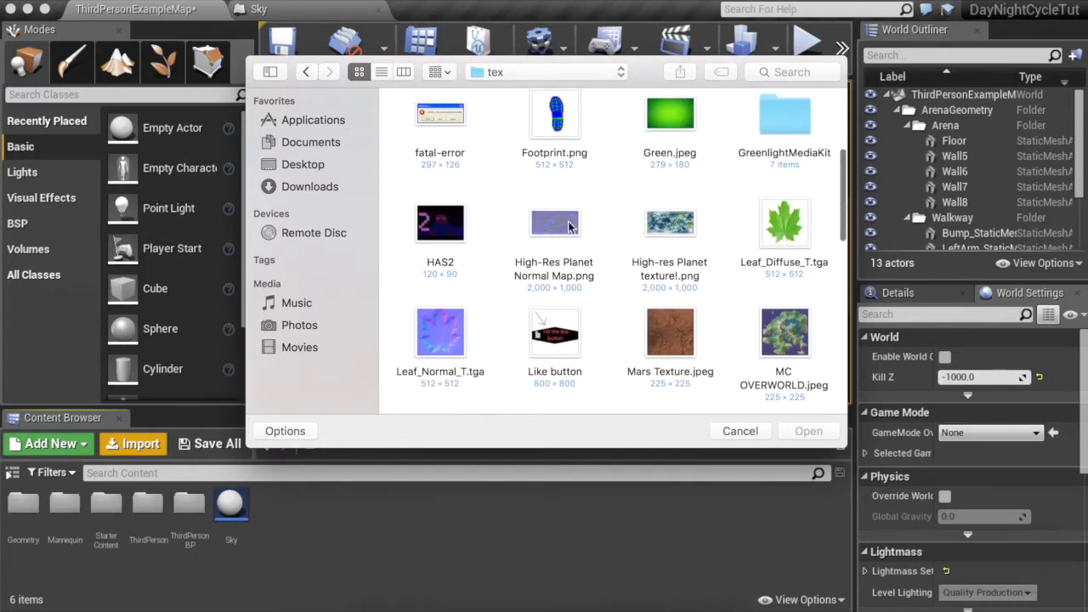
pyautogui.scroll(-3, 568, 225)
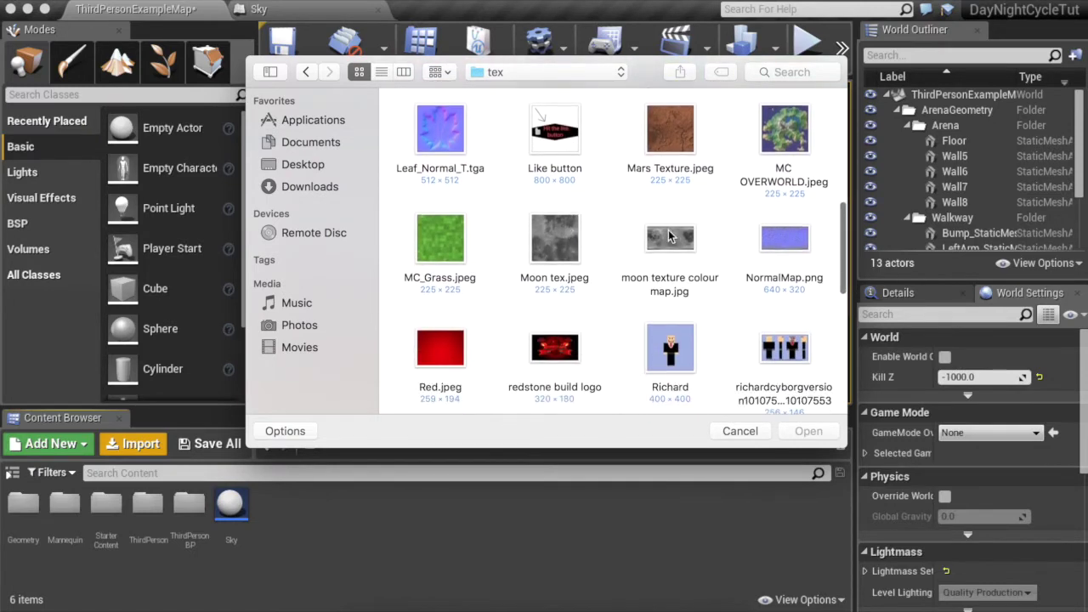
pyautogui.click(671, 236)
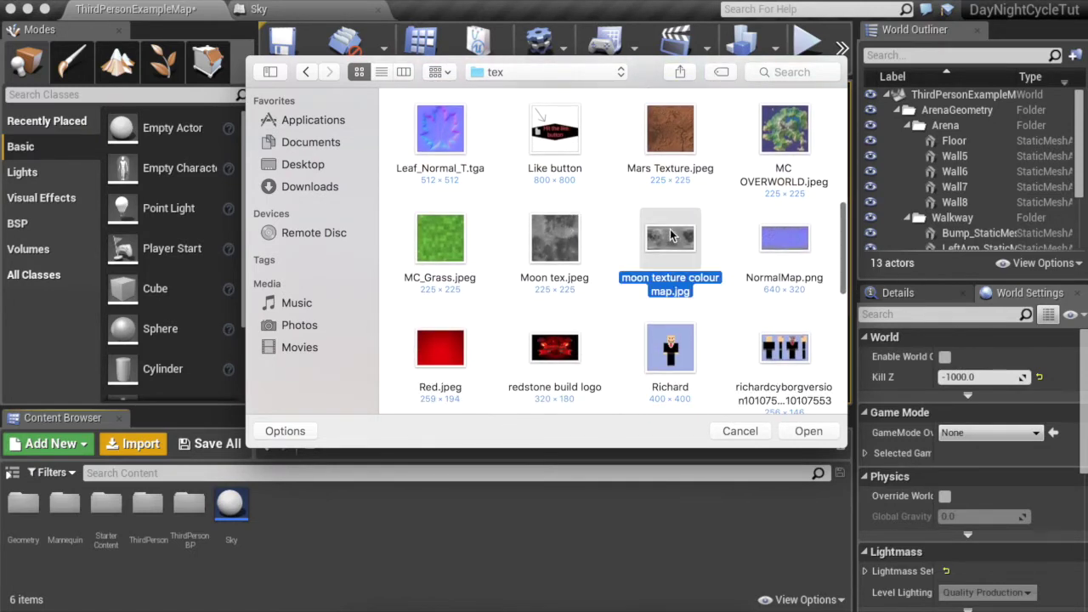
pyautogui.keyDown('super'); pyautogui.click(786, 238); pyautogui.keyUp('super')
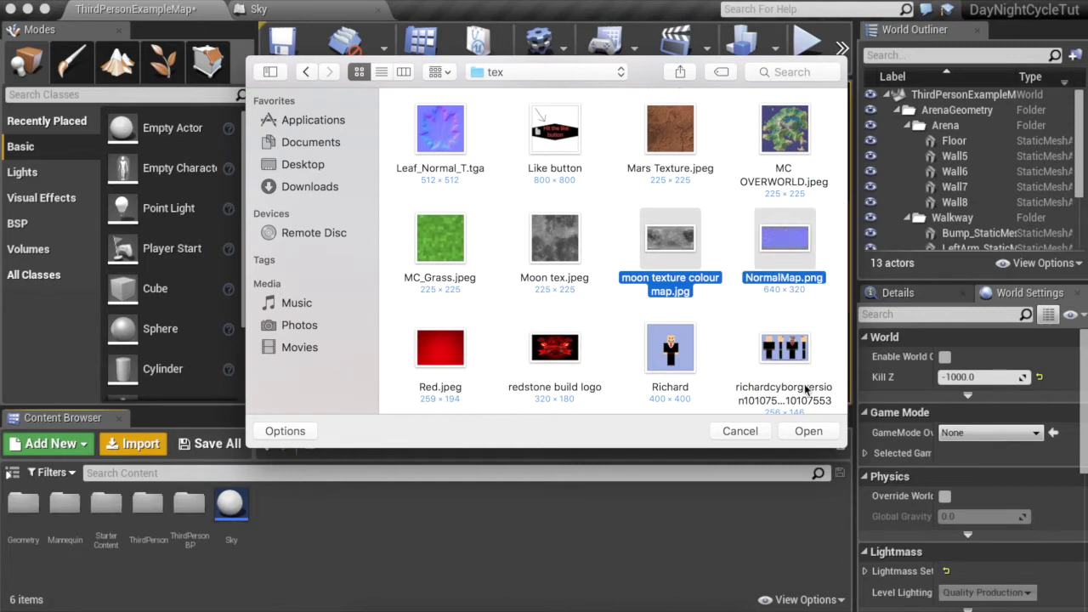
pyautogui.click(807, 432)
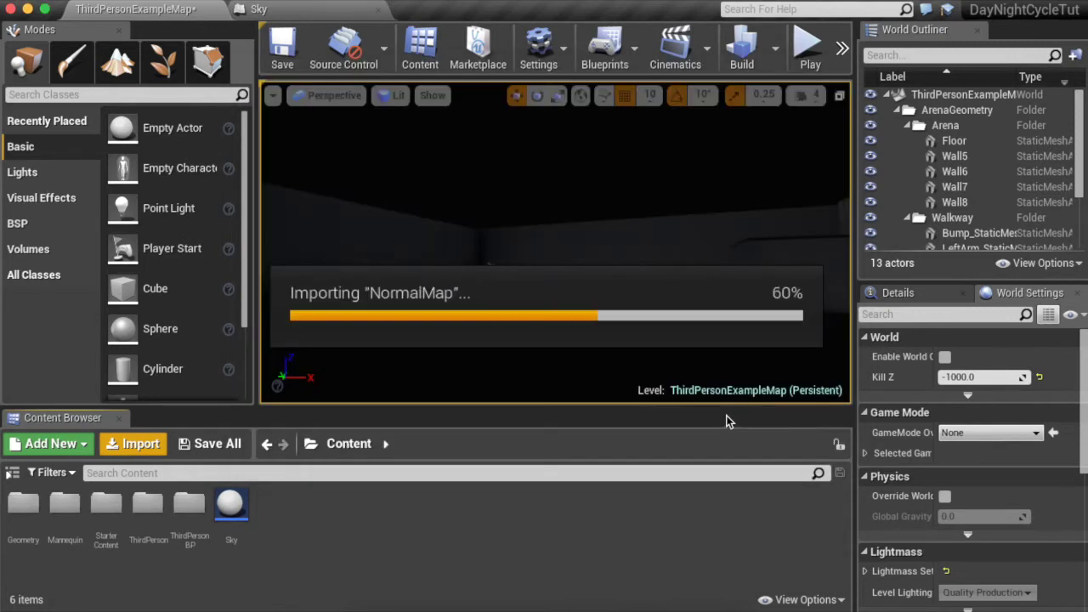
pyautogui.click(761, 586)
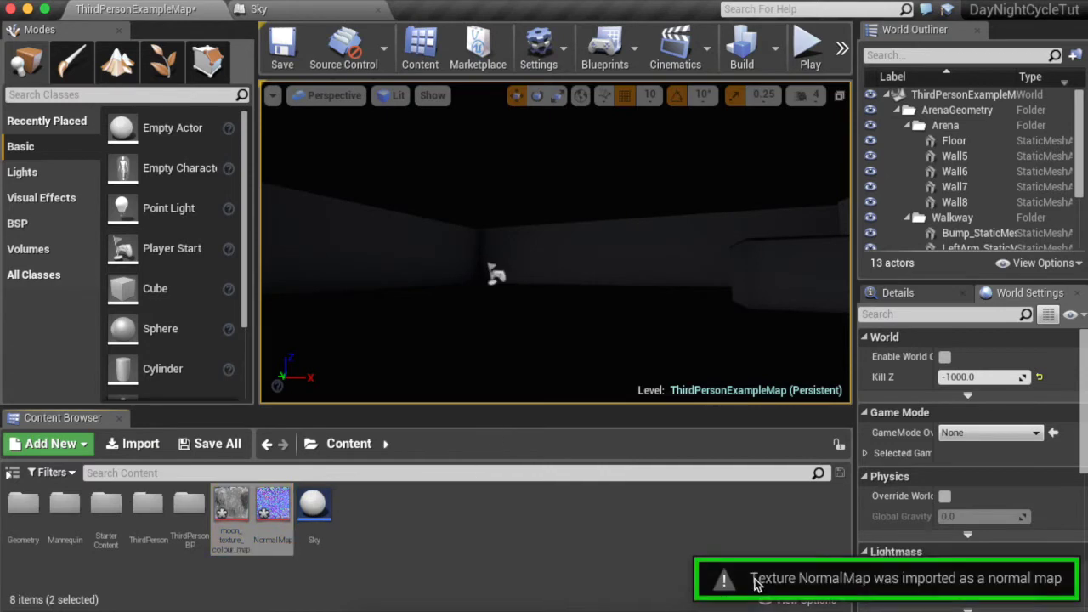
# Create a material from the moon_texture_colour_map texture, keeping its default name, and open it for editing
pyautogui.click(348, 523)
pyautogui.moveTo(268, 501)
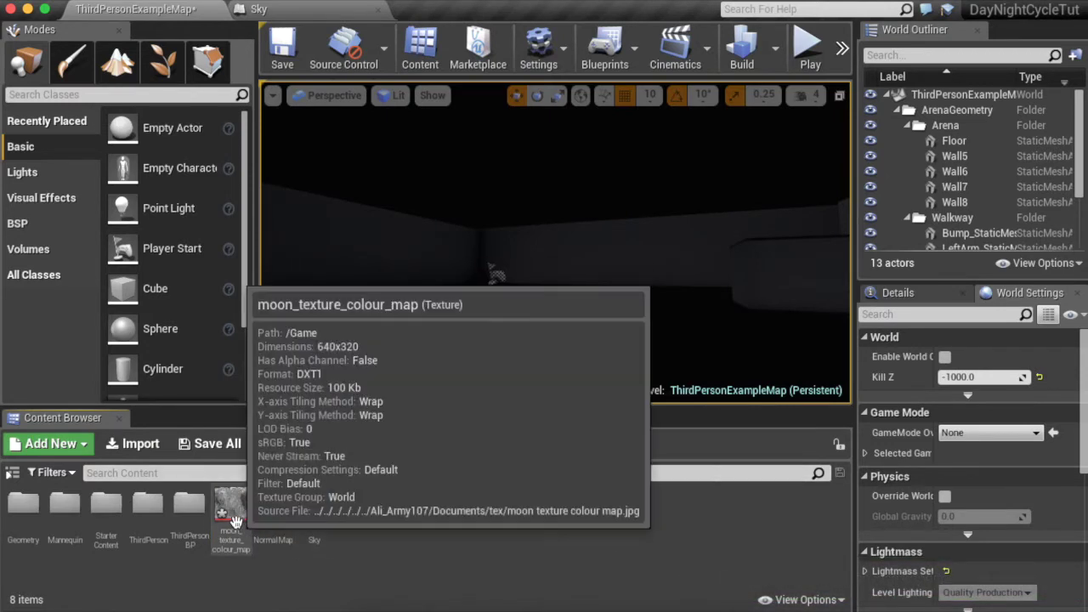
pyautogui.rightClick(231, 508)
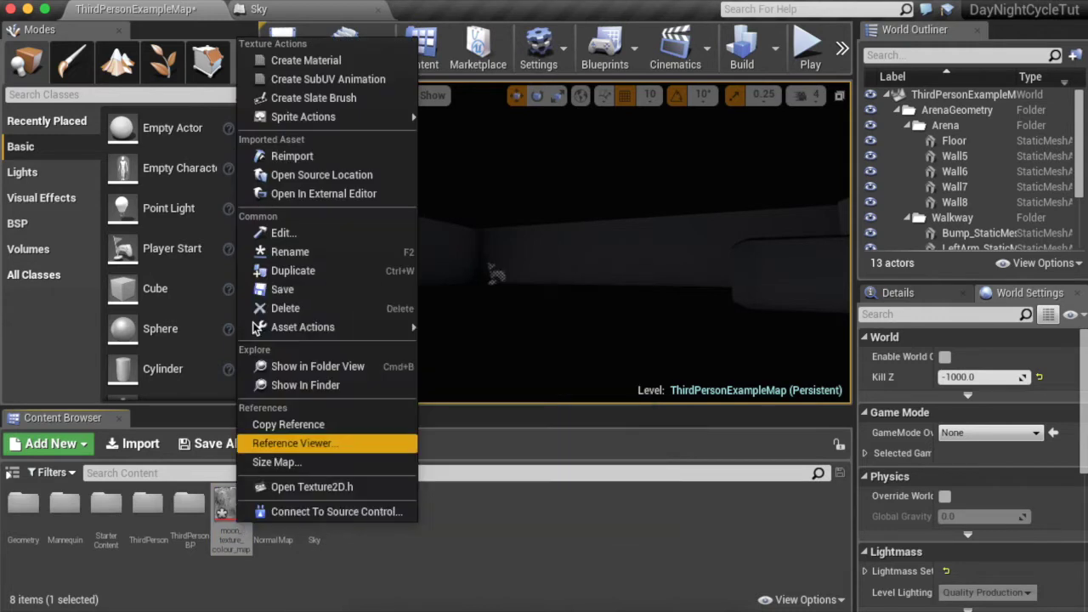
pyautogui.click(301, 61)
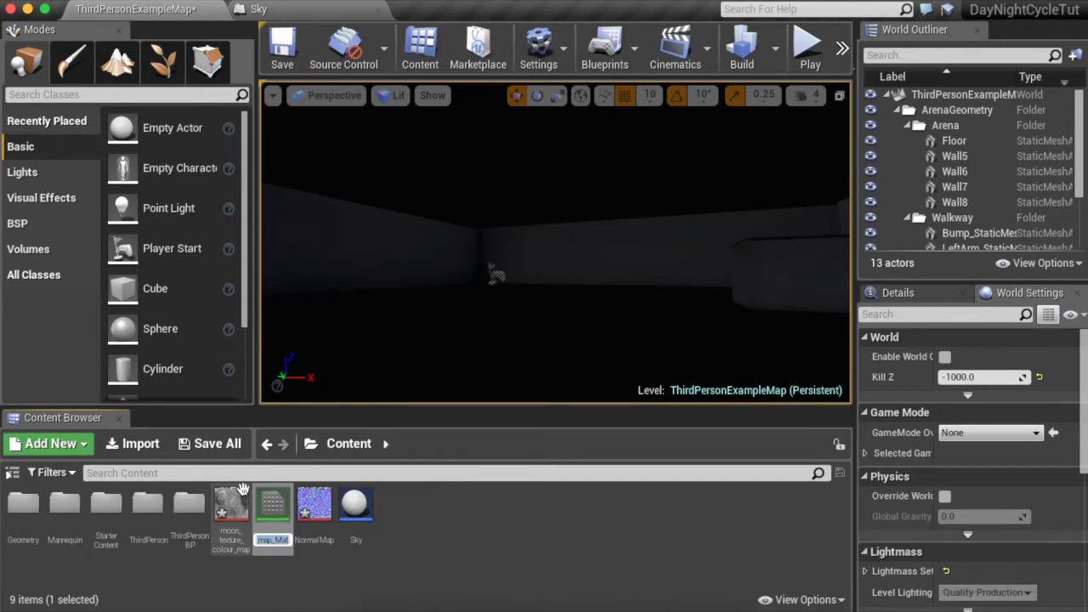
pyautogui.click(284, 516)
pyautogui.doubleClick(284, 516)
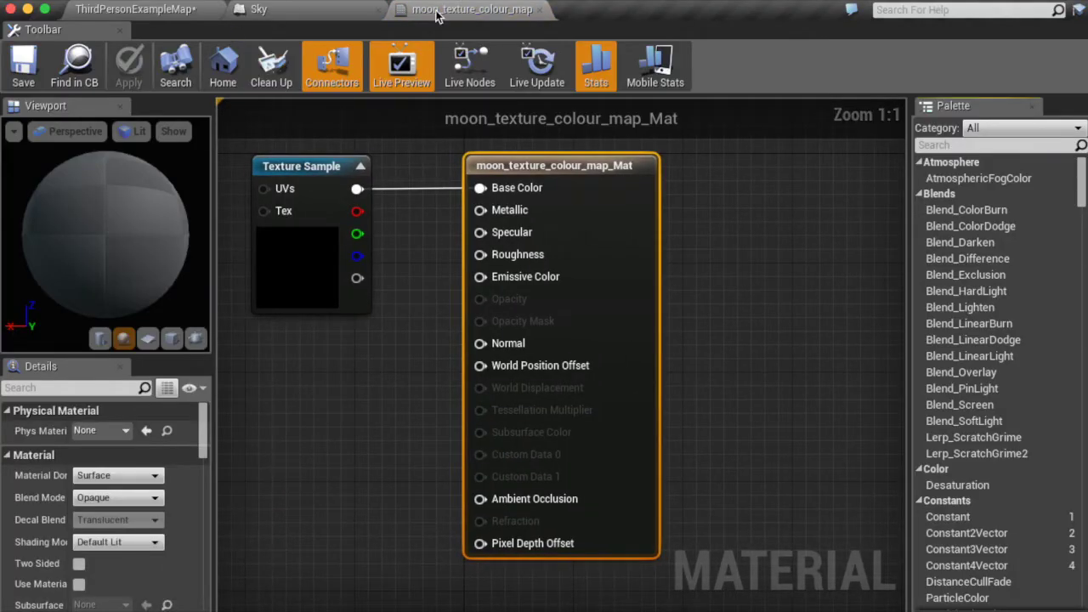
# Add the NormalMap texture to the moon material graph as a Texture Sample and dock the material editor again
pyautogui.moveTo(436, 16); pyautogui.dragTo(495, 276)
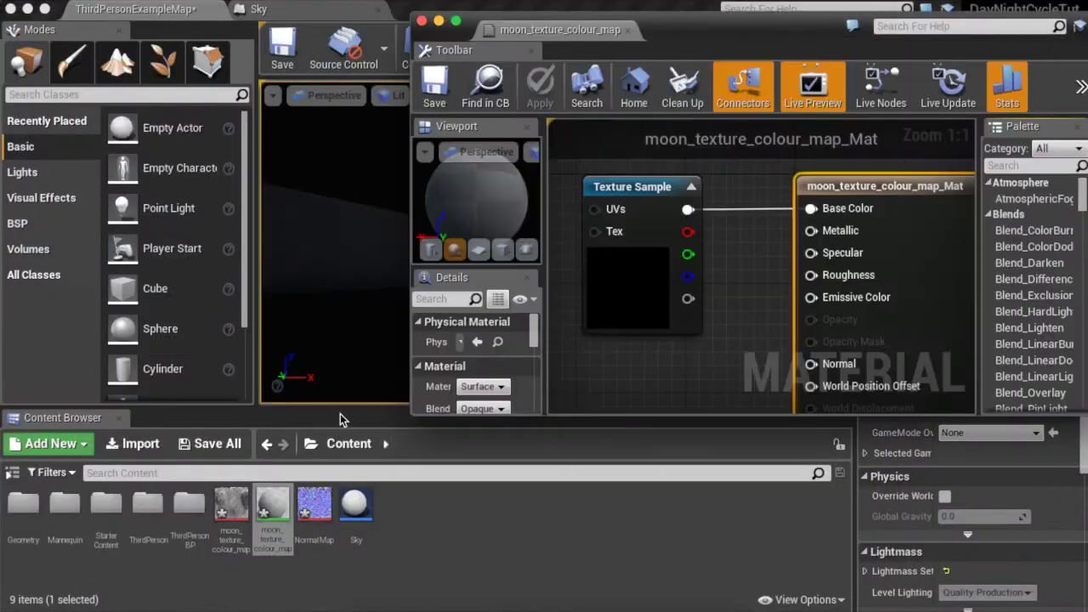
pyautogui.moveTo(312, 531); pyautogui.dragTo(634, 374)
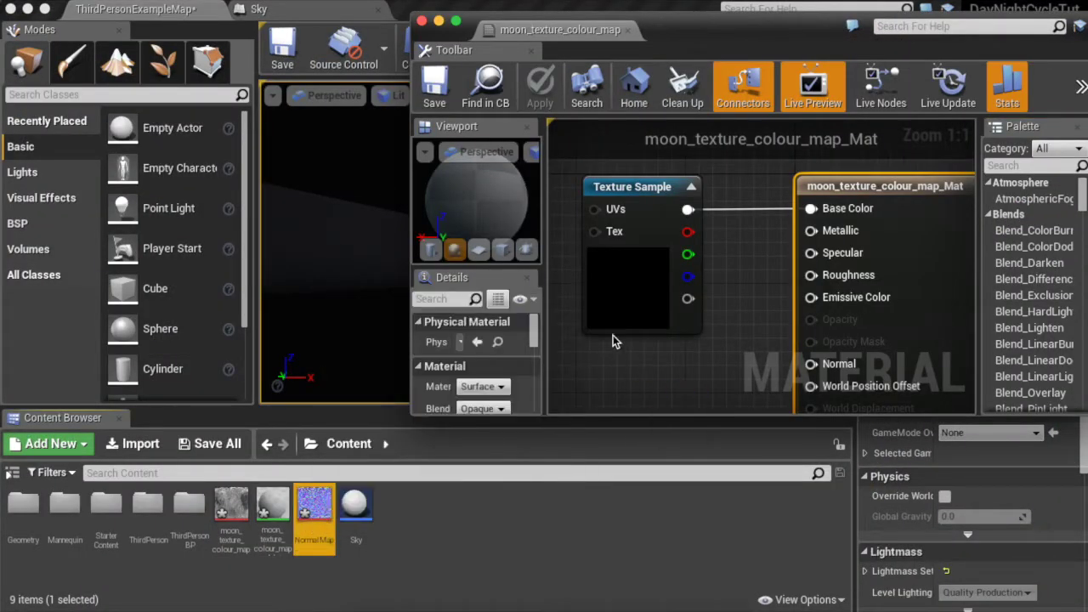
pyautogui.doubleClick(544, 21)
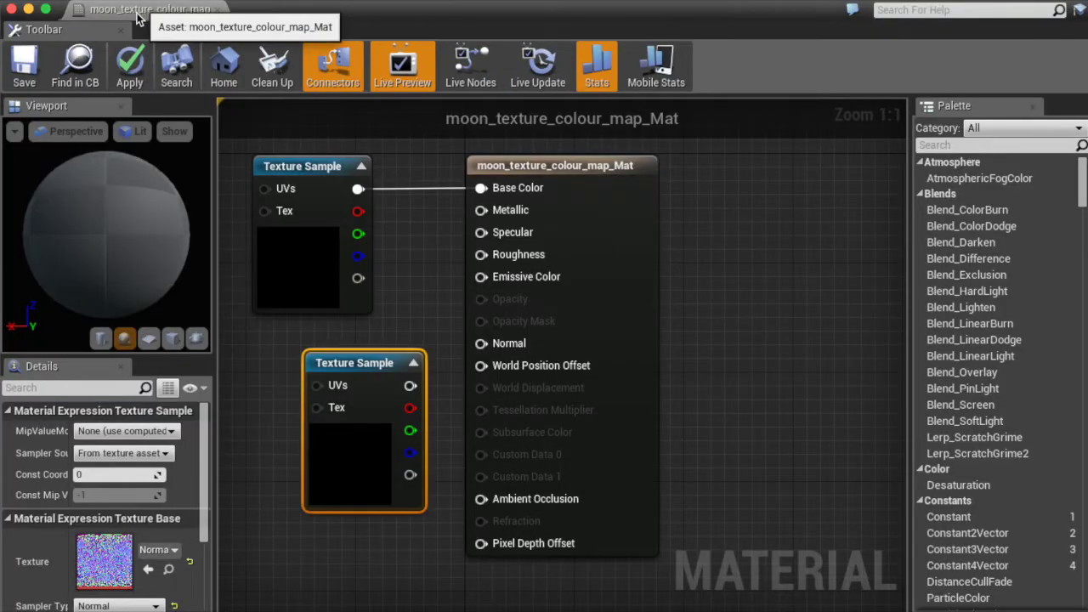
pyautogui.moveTo(139, 12); pyautogui.dragTo(520, 12)
# Connect the NormalMap sample to the material's Normal input and space both Texture Samples away from the material node
pyautogui.scroll(-2, 426, 295)
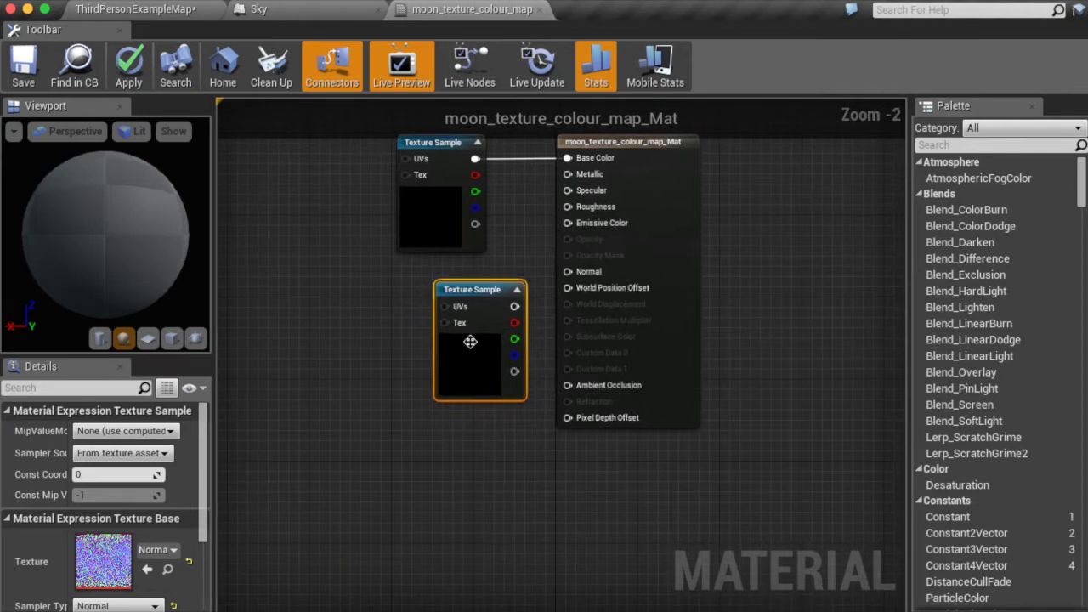
pyautogui.moveTo(470, 340); pyautogui.dragTo(367, 389)
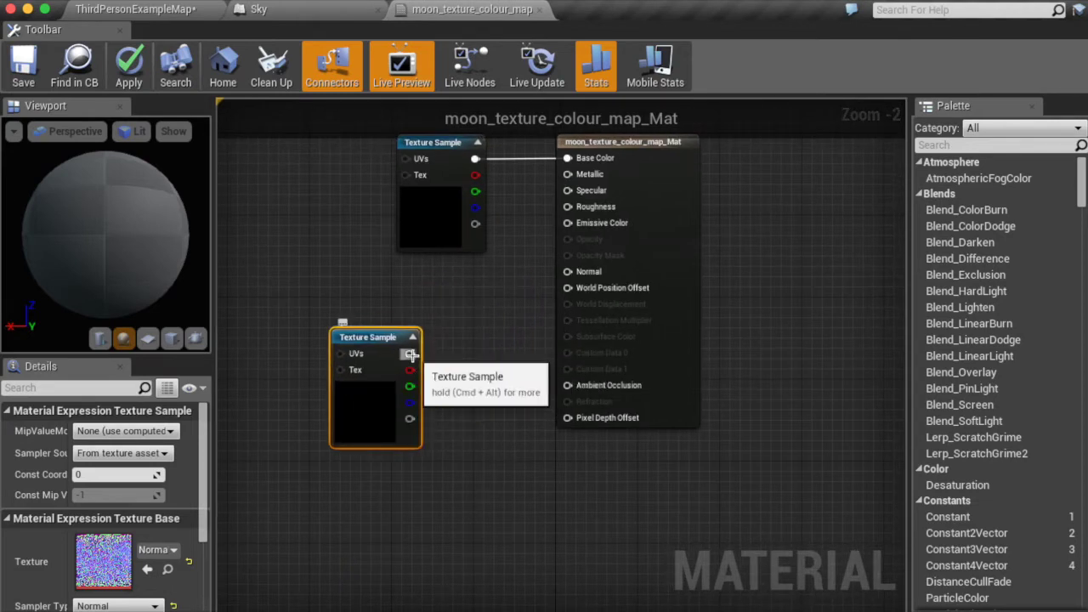
pyautogui.moveTo(410, 354); pyautogui.dragTo(591, 270)
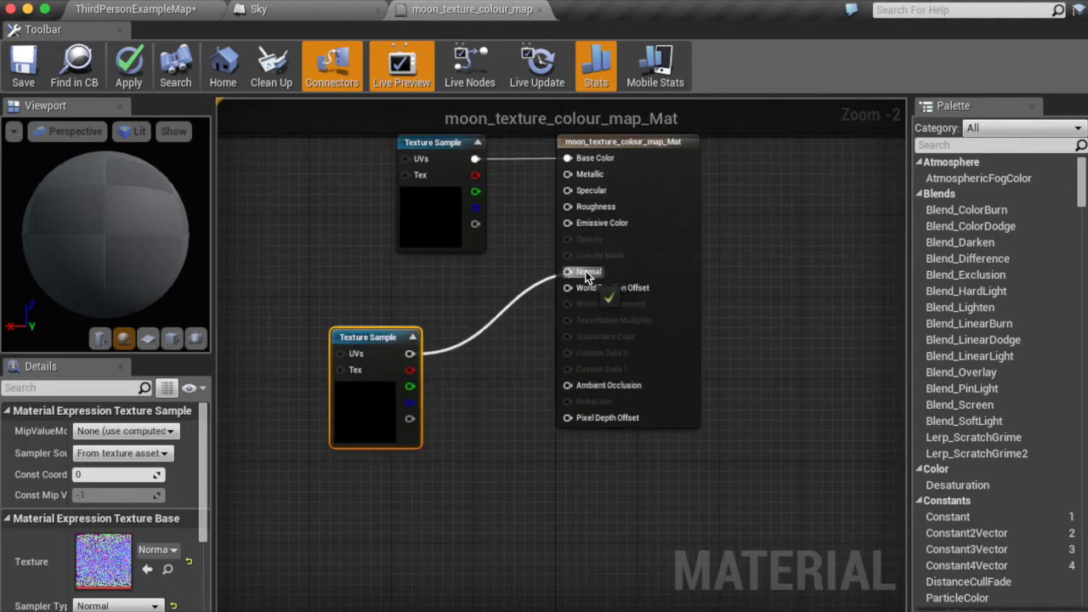
pyautogui.moveTo(435, 236); pyautogui.dragTo(379, 213)
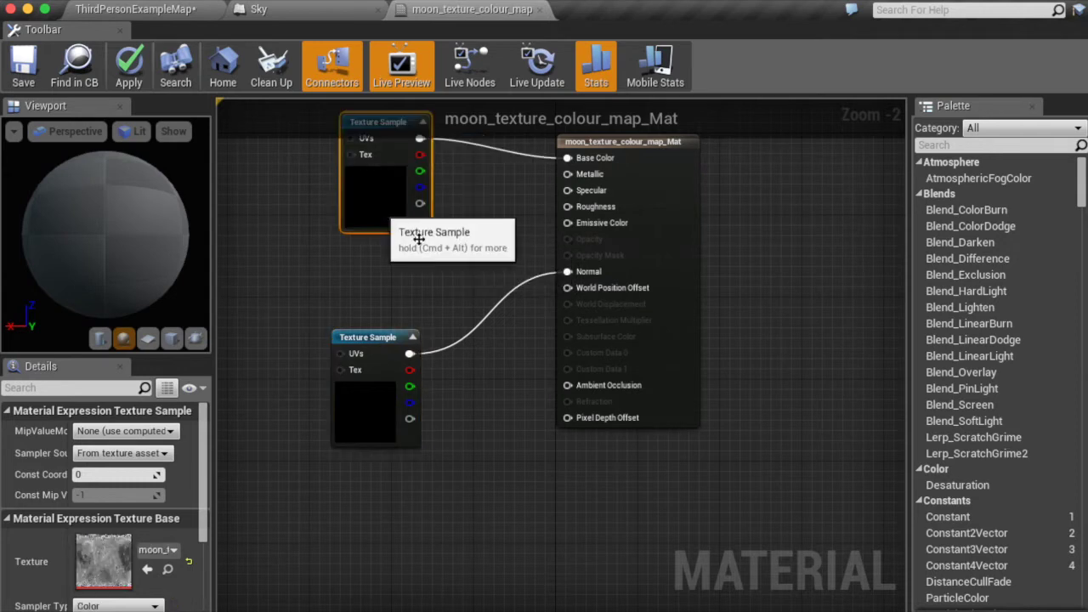
# Add a Constant node, connect it to the material's Roughness input, and set its value to 1
pyautogui.click(460, 282)
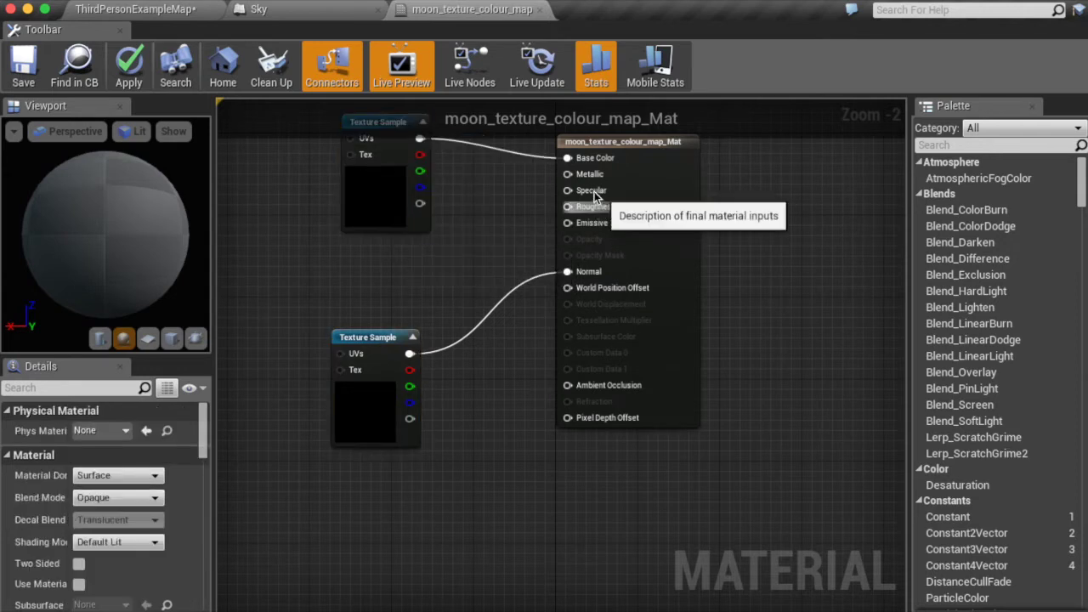
pyautogui.rightClick(451, 254)
pyautogui.click(395, 267)
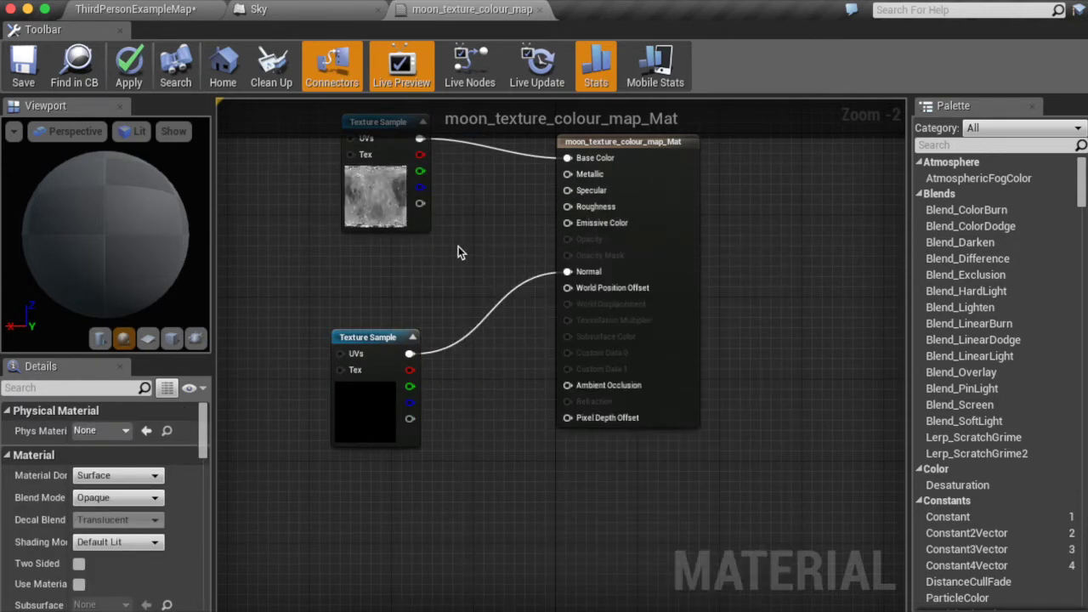
pyautogui.click(446, 269)
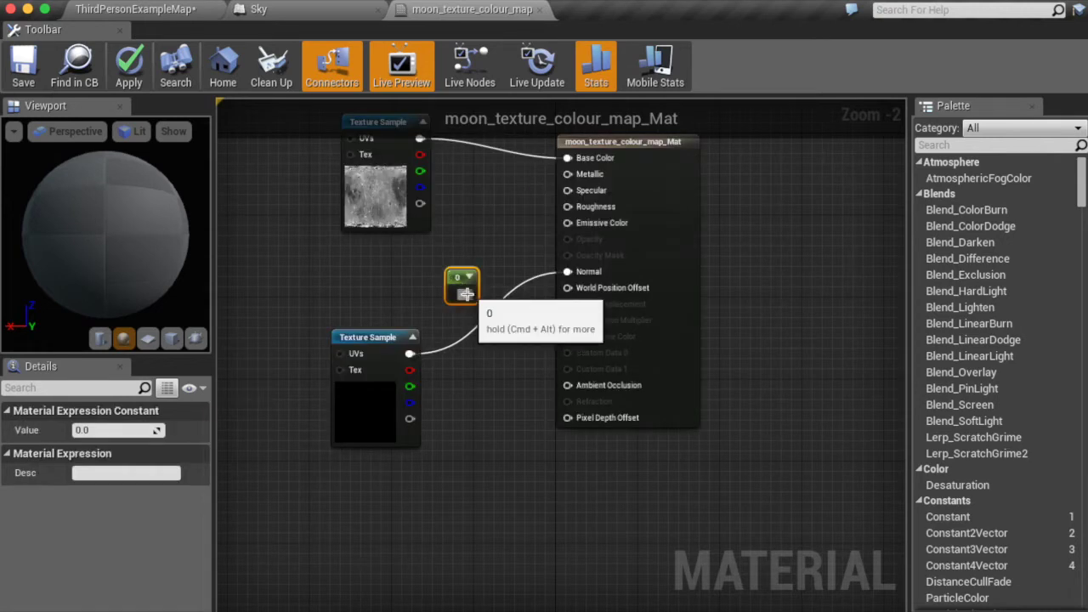
pyautogui.moveTo(473, 289); pyautogui.dragTo(568, 207)
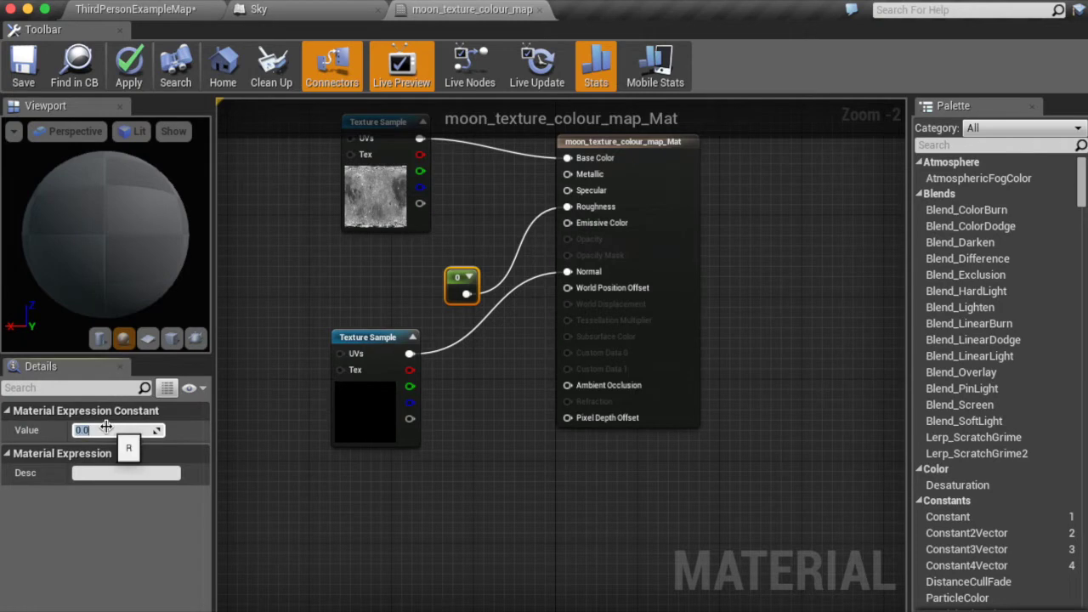
# Convert the constant to a parameter named Roughness and place it between the two Texture Samples
pyautogui.rightClick(461, 292)
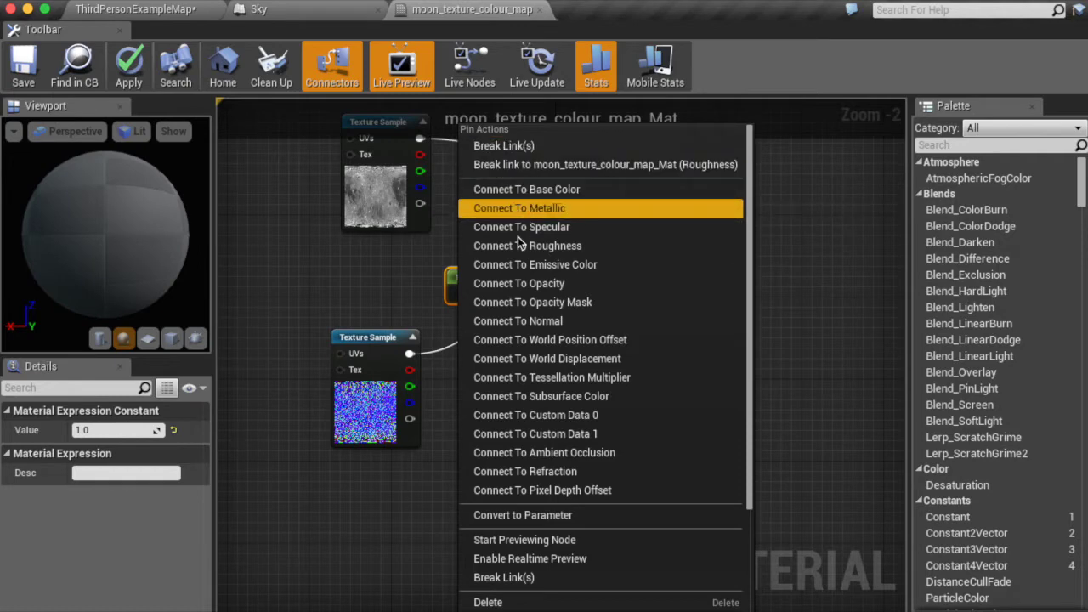
pyautogui.click(523, 513)
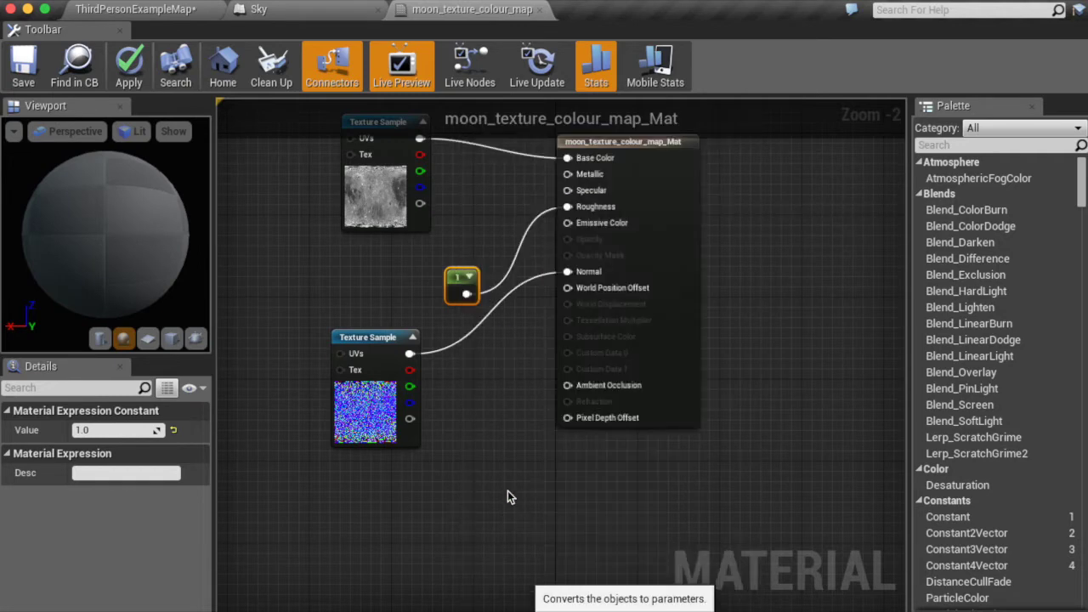
pyautogui.click(361, 288)
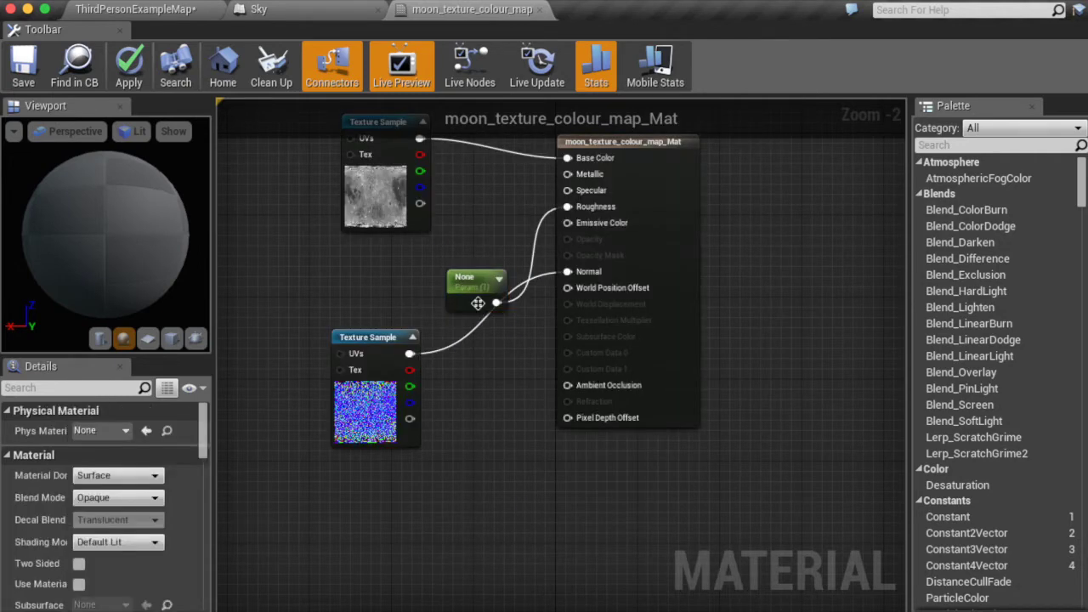
pyautogui.moveTo(467, 302); pyautogui.dragTo(383, 293)
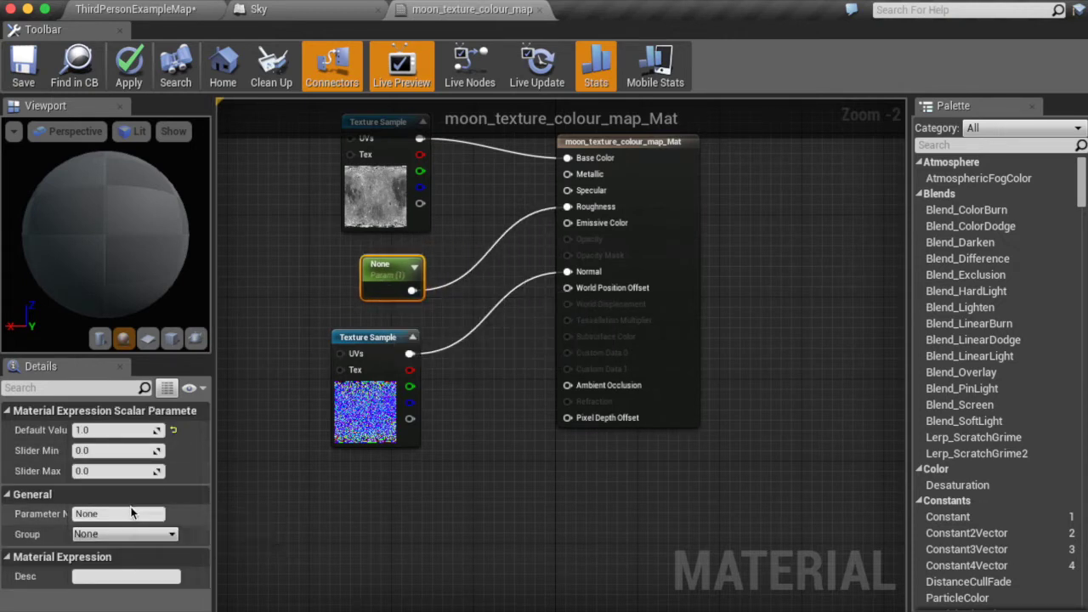
pyautogui.click(132, 513)
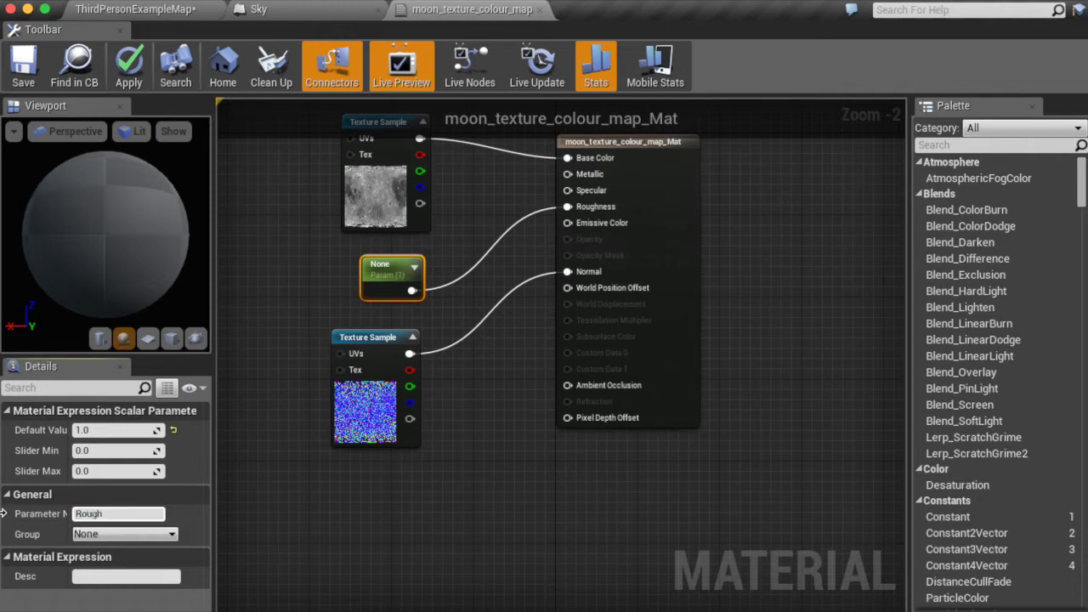
pyautogui.write('ness')
pyautogui.press('Return')
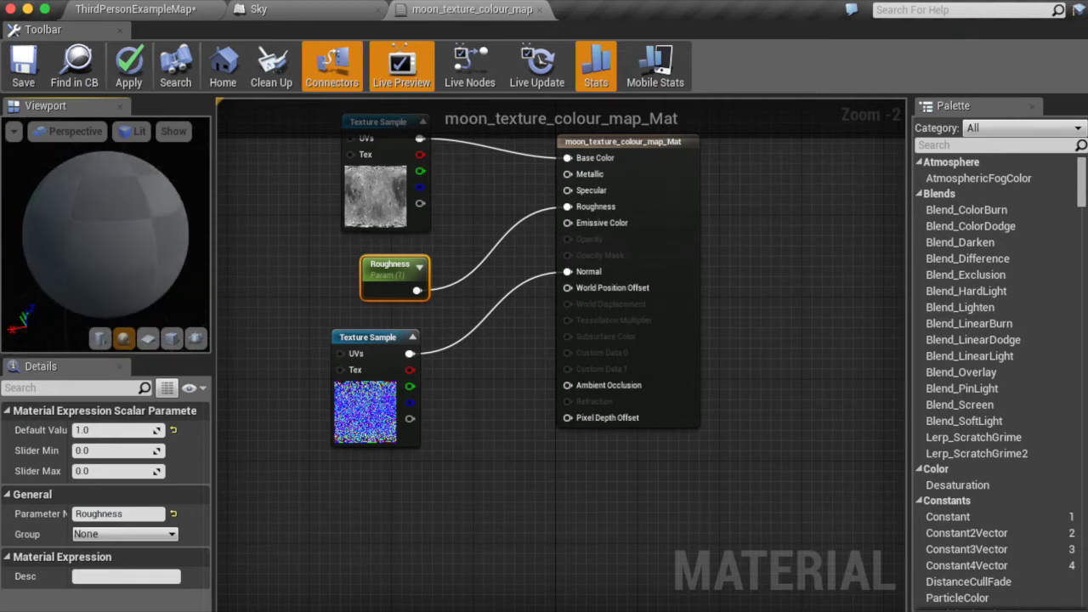
# Inspect the moon surface on the preview sphere and save the material
pyautogui.moveTo(128, 229)
pyautogui.mouseDown()
pyautogui.moveTo(59, 241)
pyautogui.moveTo(108, 223)
pyautogui.moveTo(136, 231)
pyautogui.moveTo(107, 255)
pyautogui.moveTo(65, 260)
pyautogui.moveTo(85, 294)
pyautogui.moveTo(96, 289)
pyautogui.moveTo(96, 230)
pyautogui.moveTo(120, 224)
pyautogui.mouseUp()
pyautogui.moveTo(106, 264); pyautogui.dragTo(116, 249)
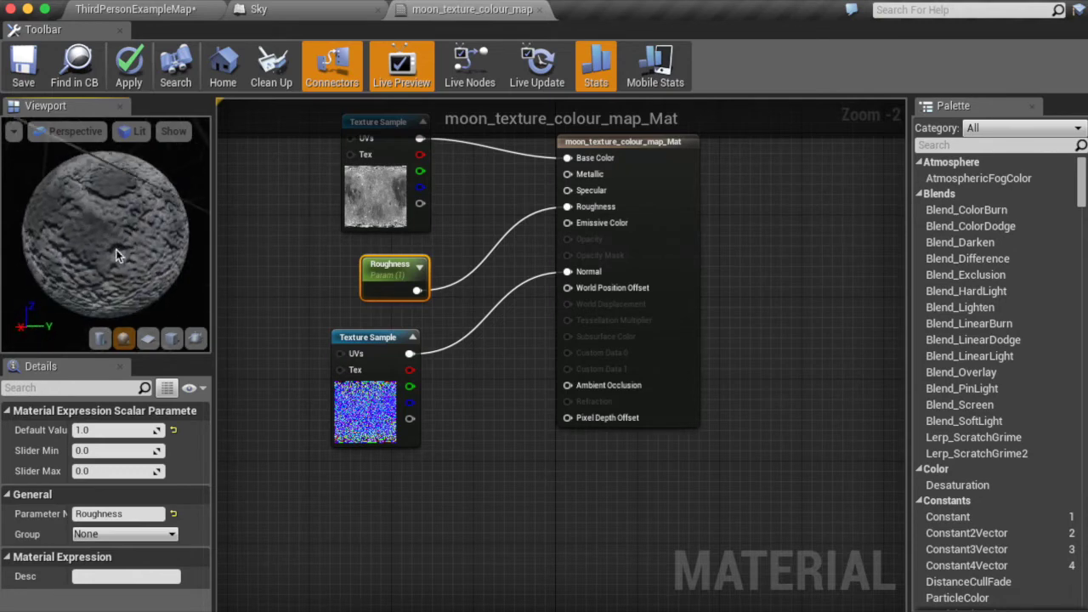
pyautogui.click(284, 281)
pyautogui.scroll(-4, 283, 284)
pyautogui.scroll(-1, 284, 284)
pyautogui.scroll(4, 284, 282)
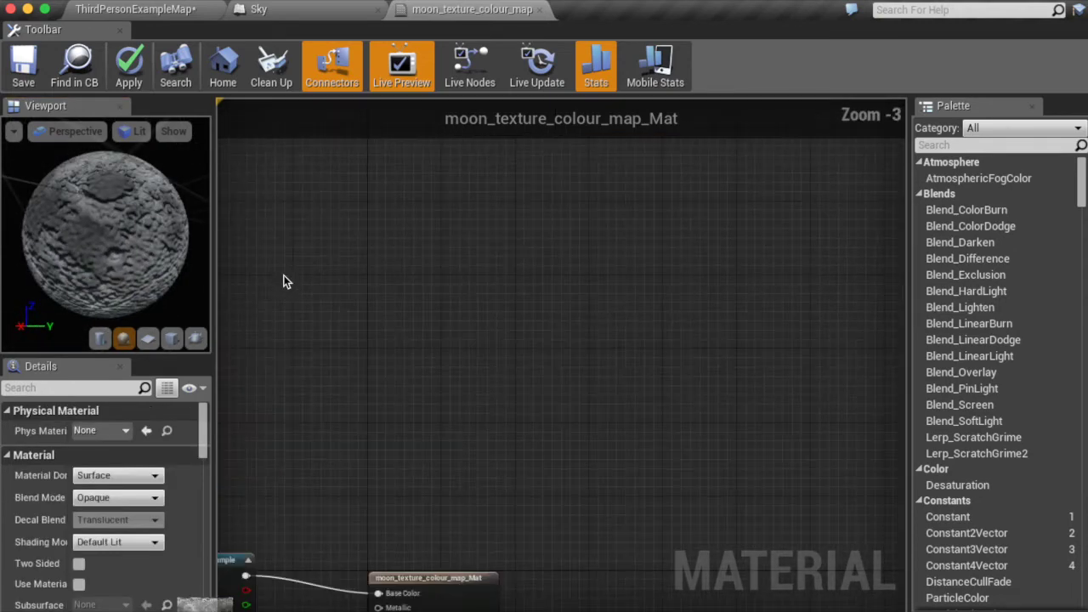
pyautogui.click(30, 64)
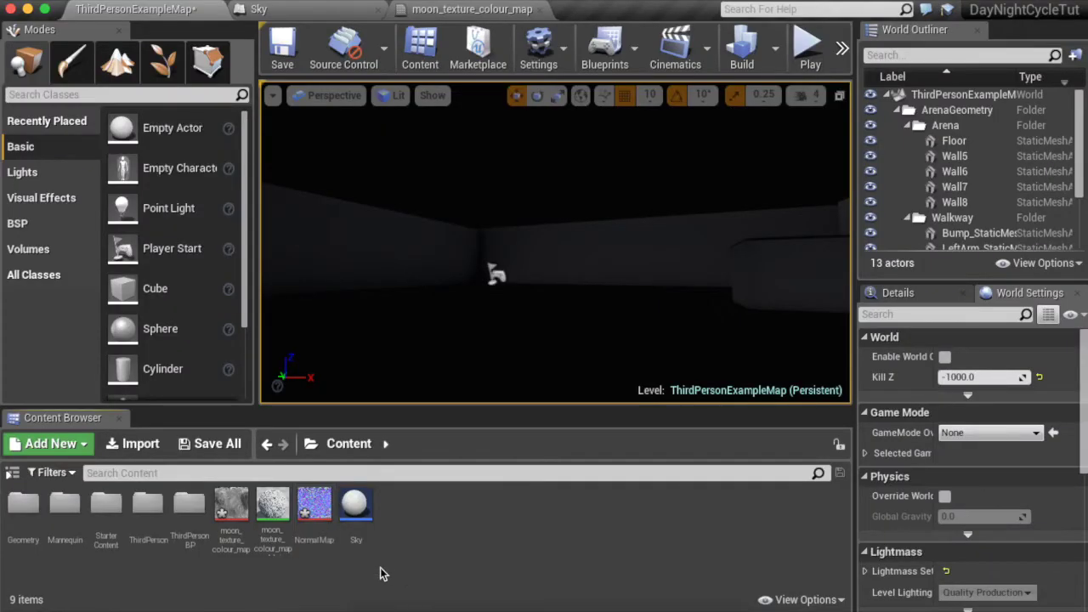
# Create a material instance from the moon_texture_colour_map_Mat material and open it for editing
pyautogui.rightClick(270, 540)
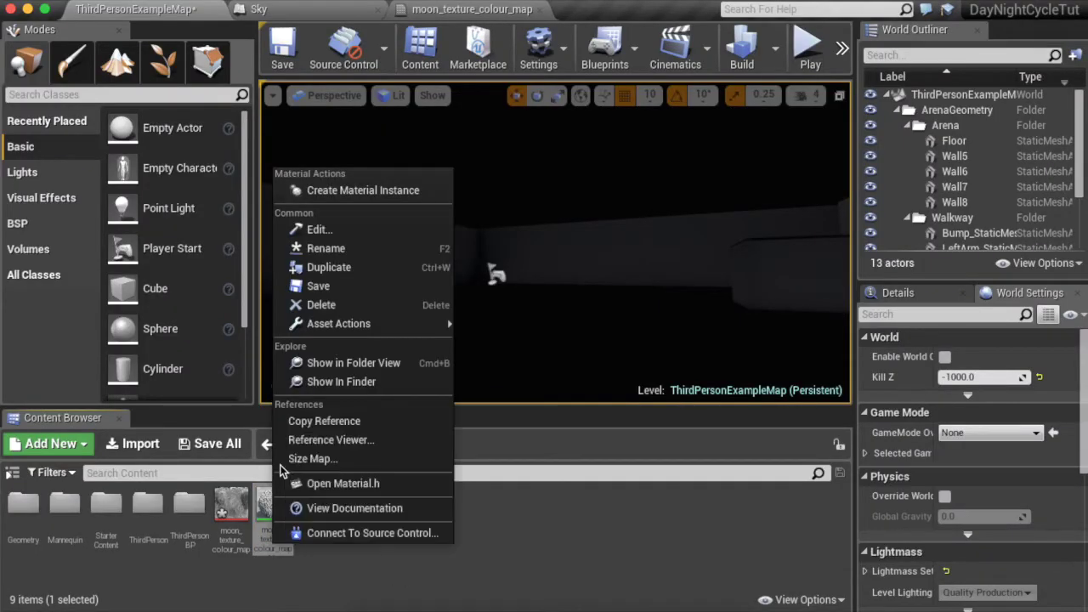
pyautogui.click(353, 194)
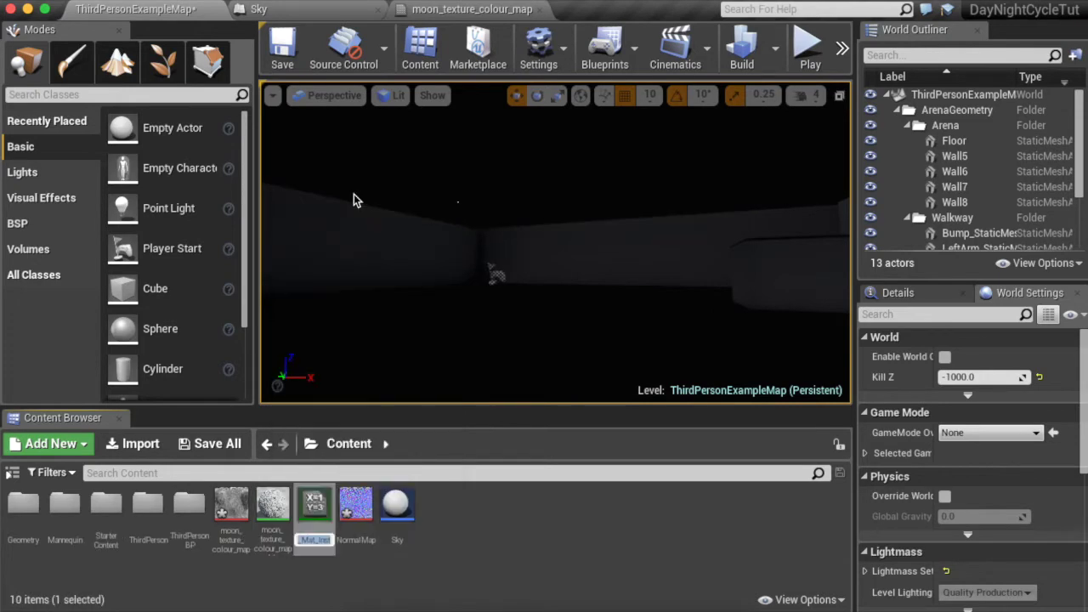
pyautogui.doubleClick(313, 505)
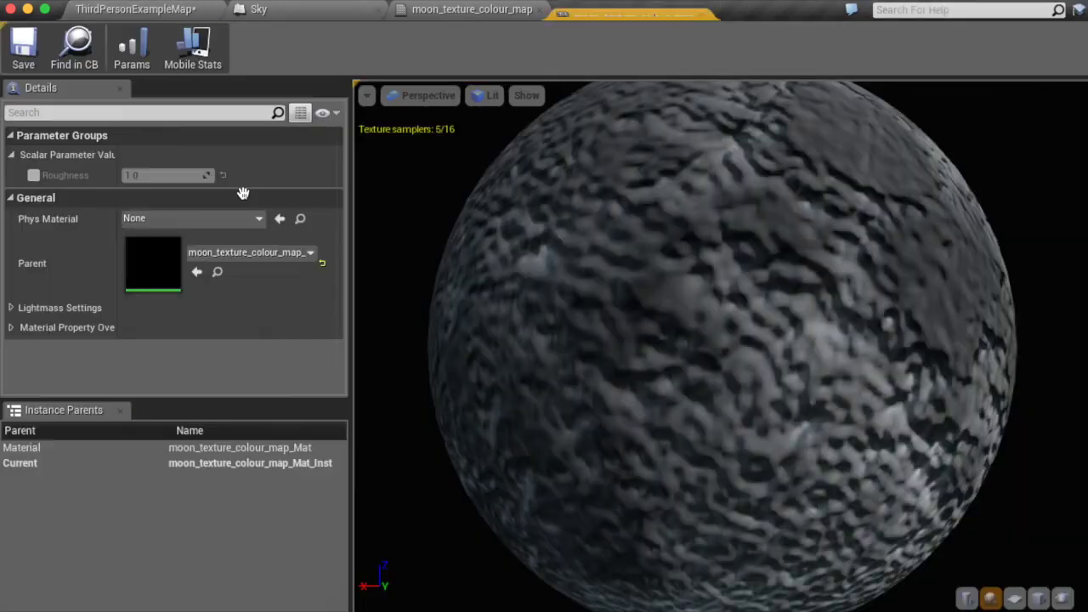
# Enable the instance's Roughness override, test a value of about -0.23 and reset it to 1.0, closing the instance
pyautogui.click(34, 175)
pyautogui.moveTo(171, 180)
pyautogui.mouseDown()
pyautogui.moveTo(91, 180)
pyautogui.moveTo(164, 178)
pyautogui.mouseUp()
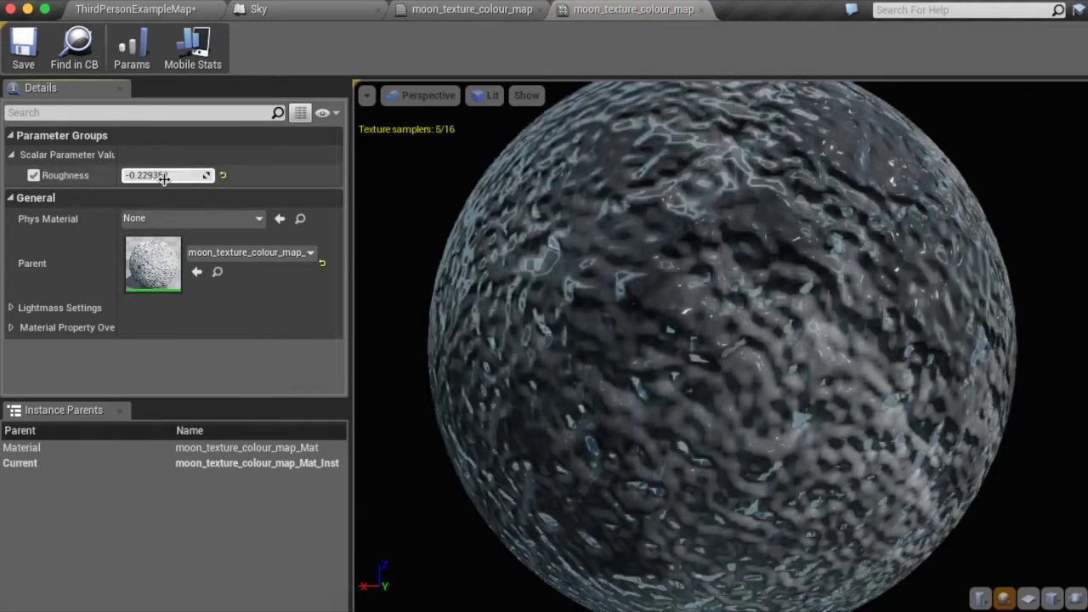
pyautogui.click(19, 198)
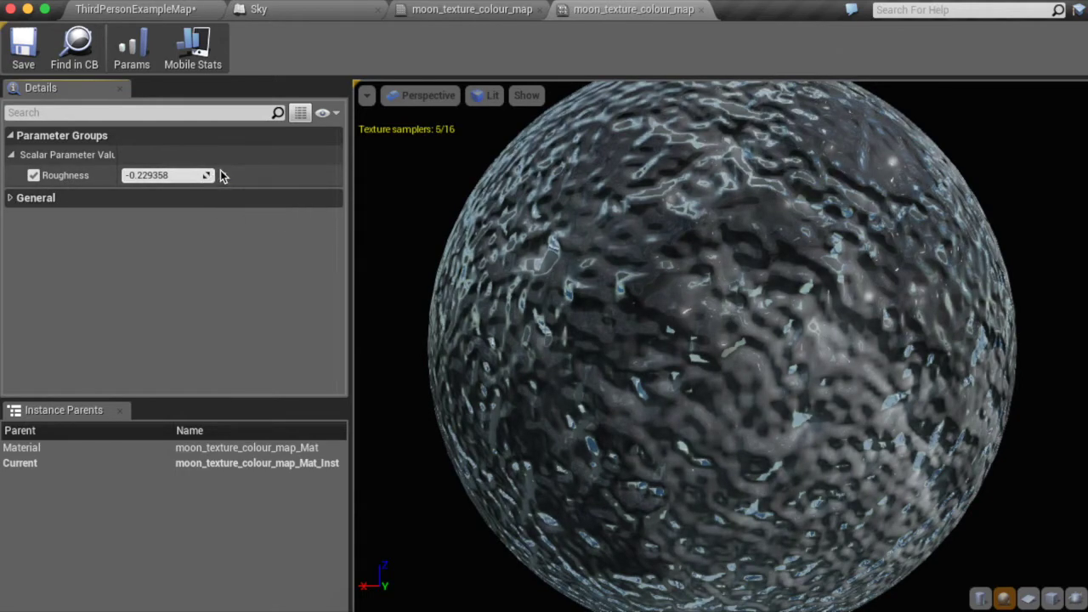
pyautogui.click(224, 179)
pyautogui.click(21, 196)
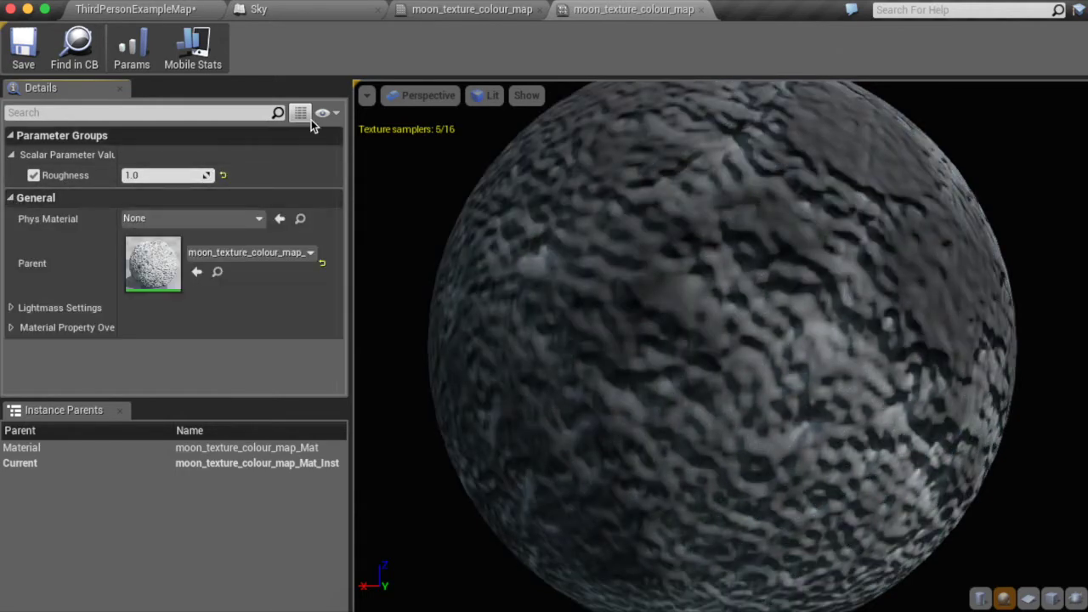
pyautogui.click(703, 8)
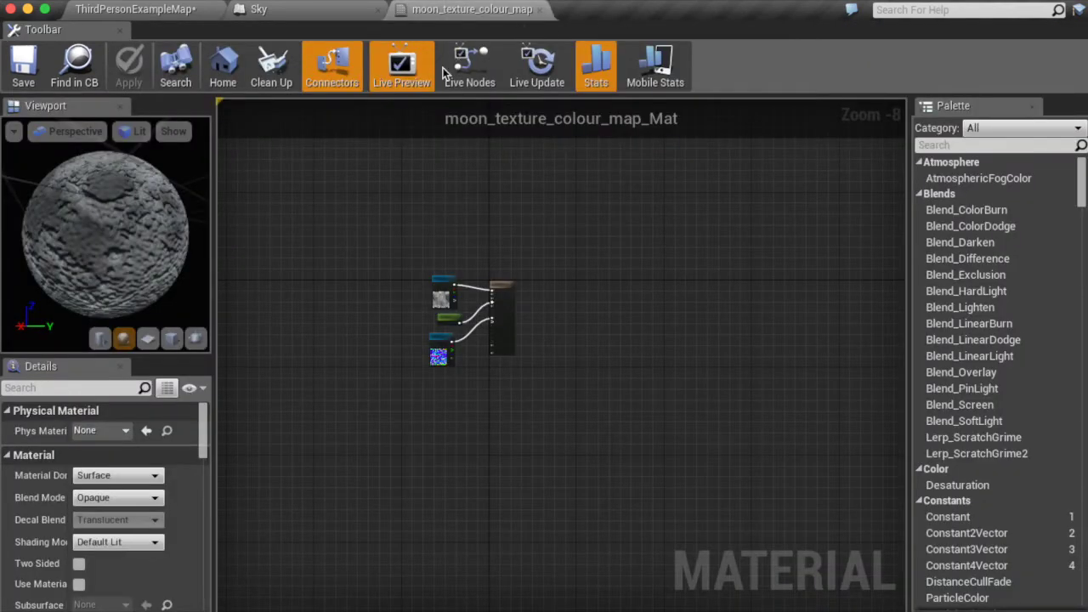
# Move the moon colour Texture Sample farther from the material node to make room for more nodes
pyautogui.scroll(8, 393, 199)
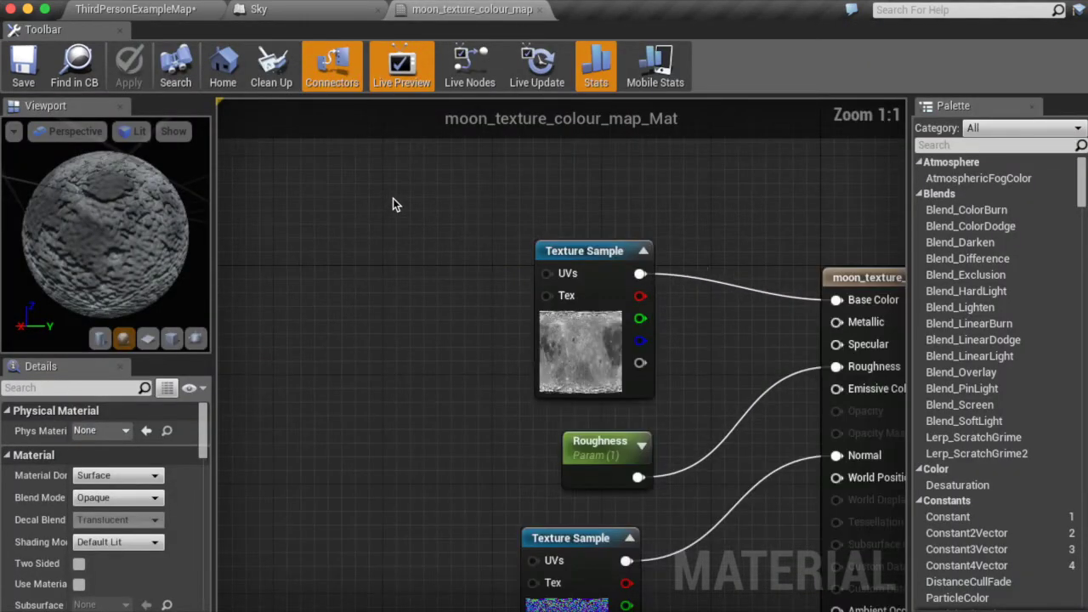
pyautogui.moveTo(395, 202); pyautogui.dragTo(333, 118)
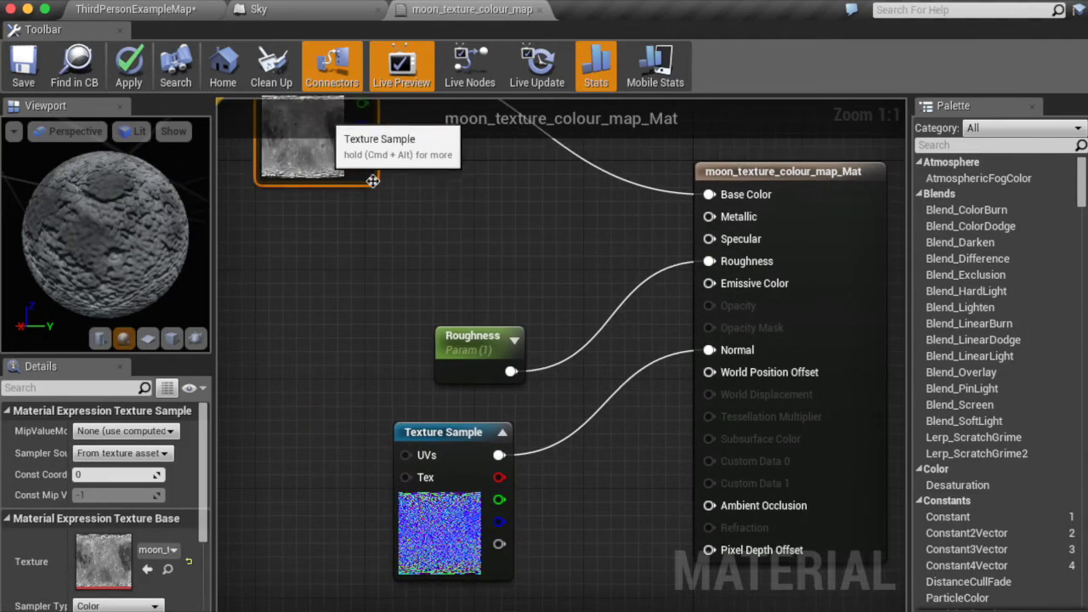
pyautogui.click(448, 259)
pyautogui.moveTo(441, 259); pyautogui.dragTo(432, 294, button='right')
pyautogui.moveTo(366, 126); pyautogui.dragTo(365, 236, button='right')
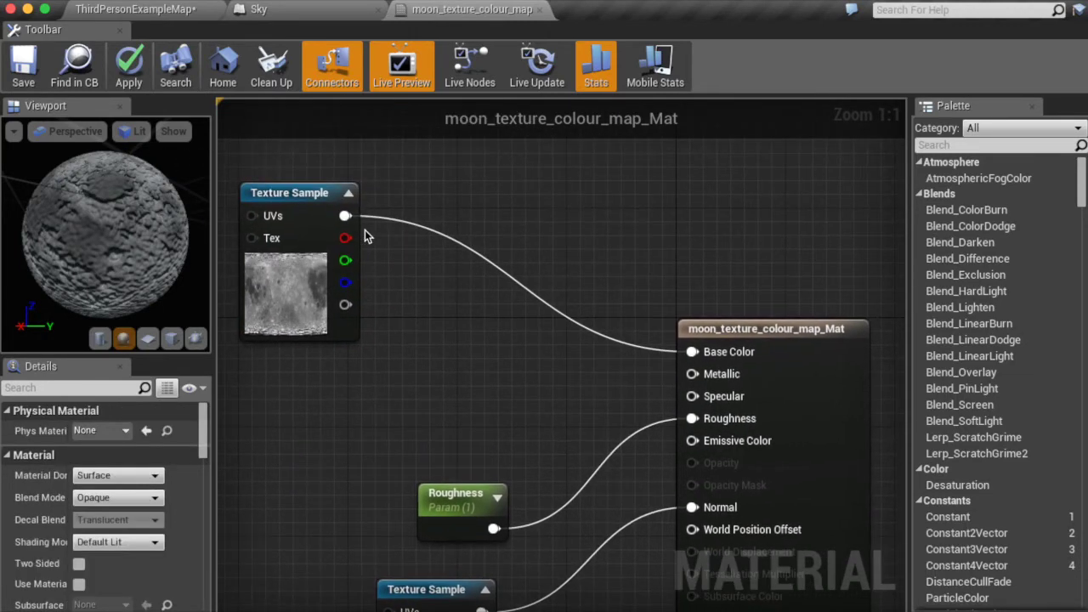
# Add a Multiply node, feed the colour Texture Sample into A, and connect its output to Emissive Color
pyautogui.click(424, 334)
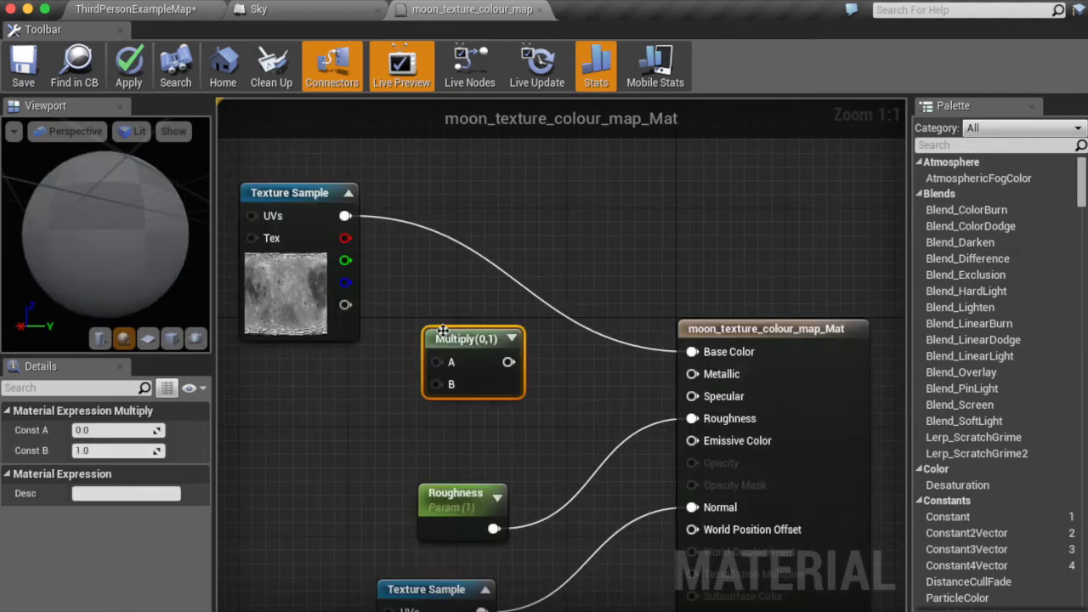
pyautogui.click(459, 318)
pyautogui.moveTo(436, 360); pyautogui.dragTo(345, 216)
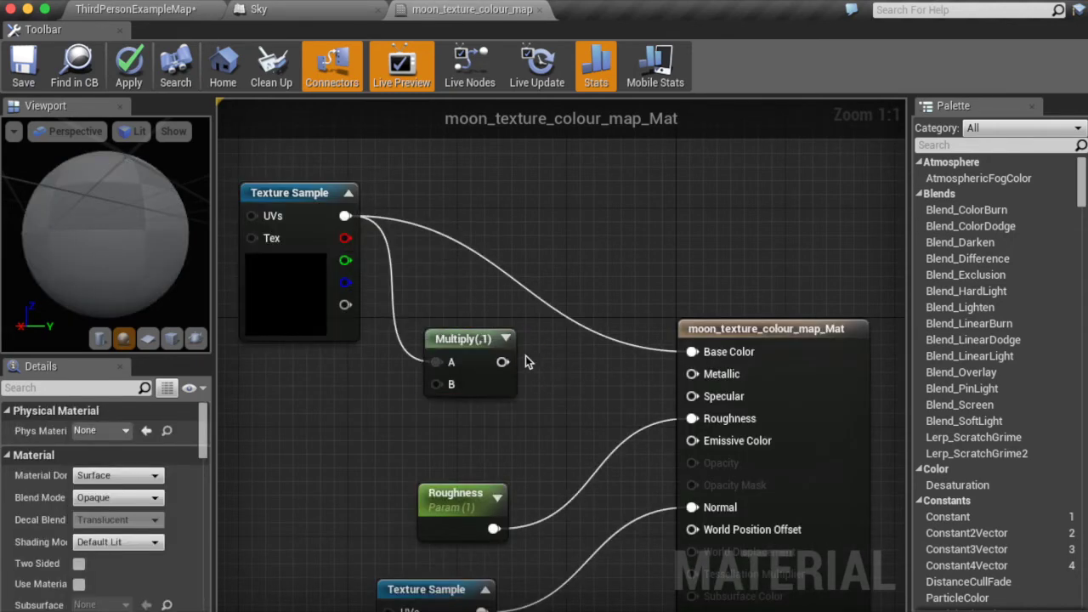
pyautogui.moveTo(502, 362); pyautogui.dragTo(671, 445)
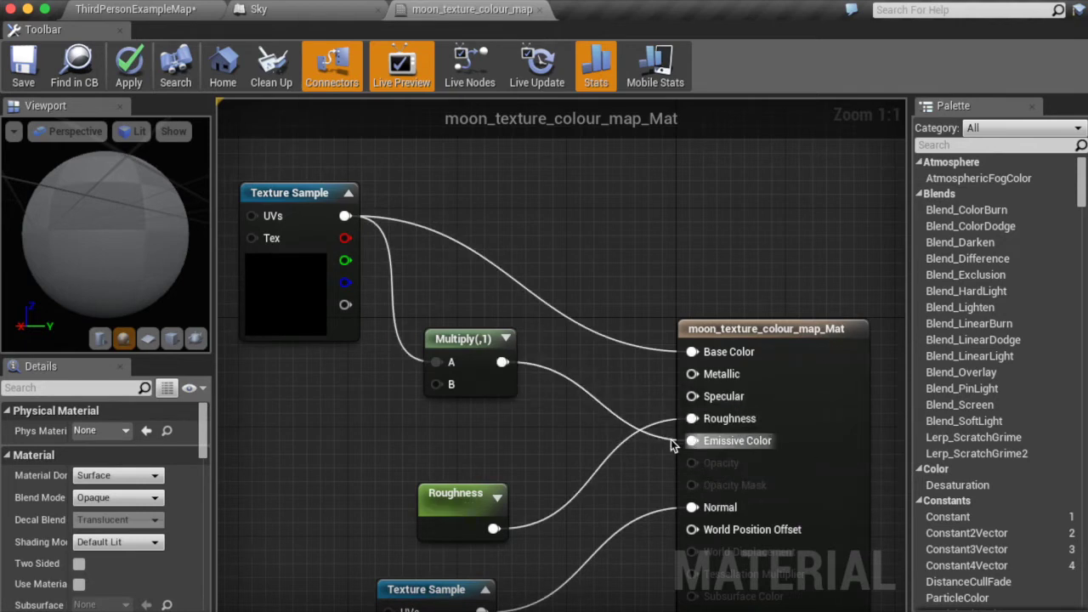
# Add a scalar parameter below the colour Texture Sample and connect it to the Multiply node's B input
pyautogui.click(296, 416)
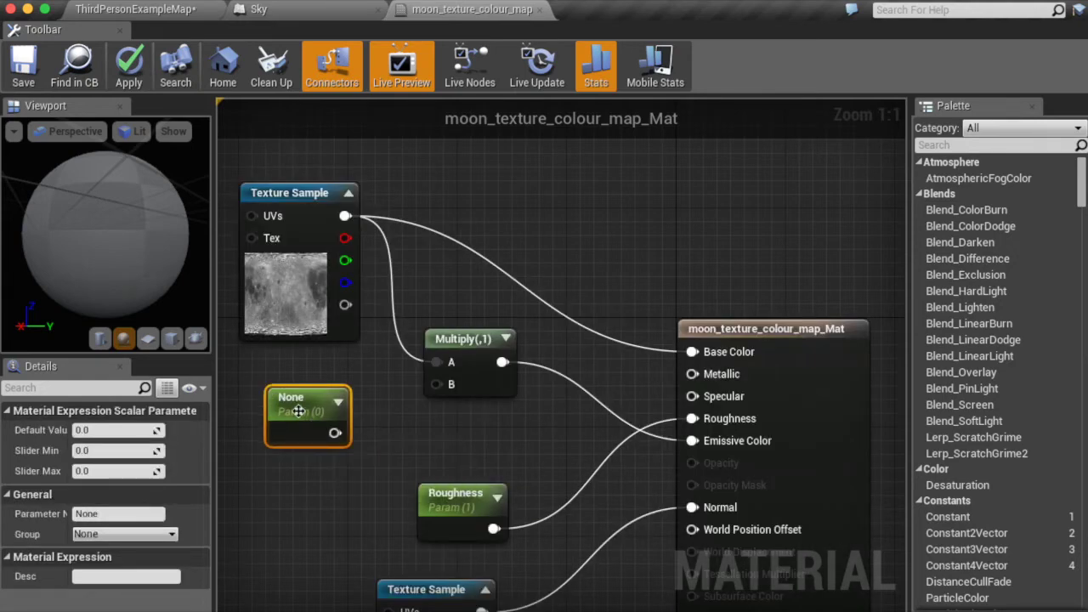
pyautogui.moveTo(336, 435); pyautogui.dragTo(436, 384)
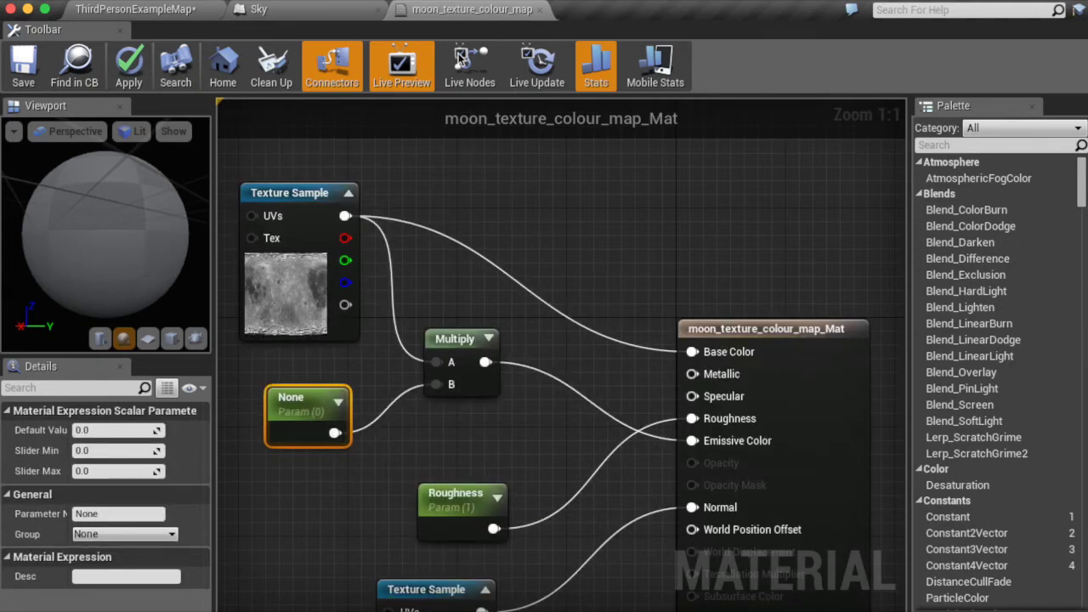
pyautogui.click(318, 15)
pyautogui.click(470, 11)
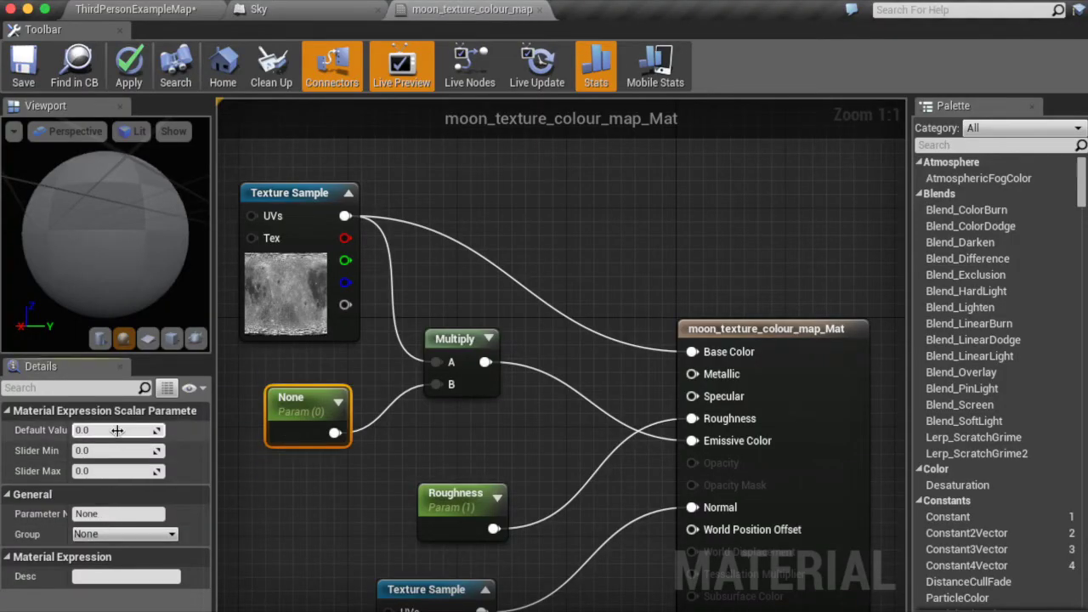
# Set the new scalar parameter's default value to 0.1 and name it Emissive Colour Opacity
pyautogui.moveTo(118, 430); pyautogui.dragTo(121, 430)
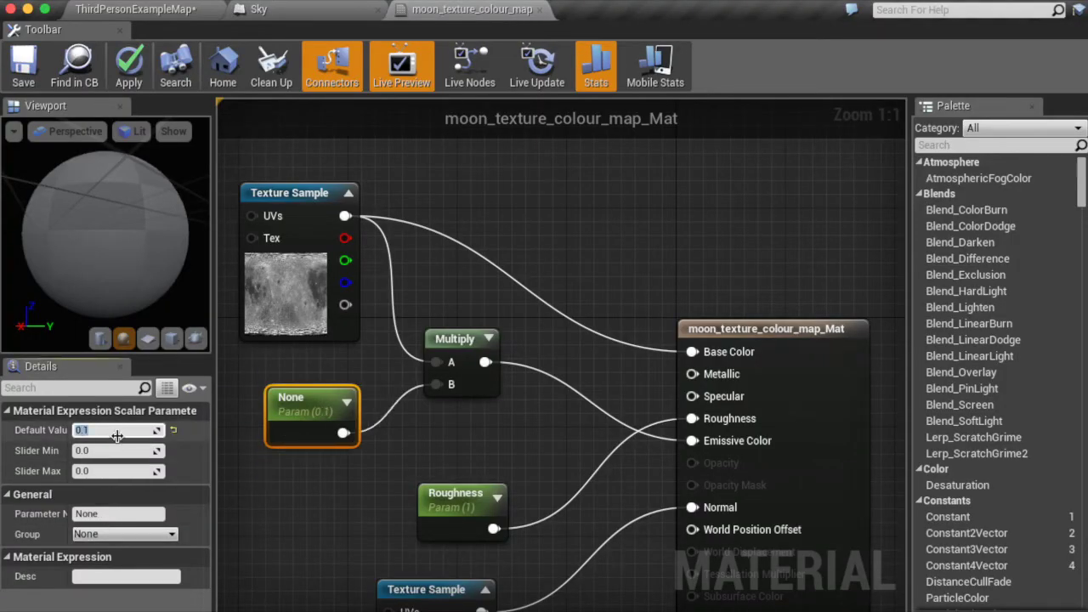
pyautogui.click(108, 514)
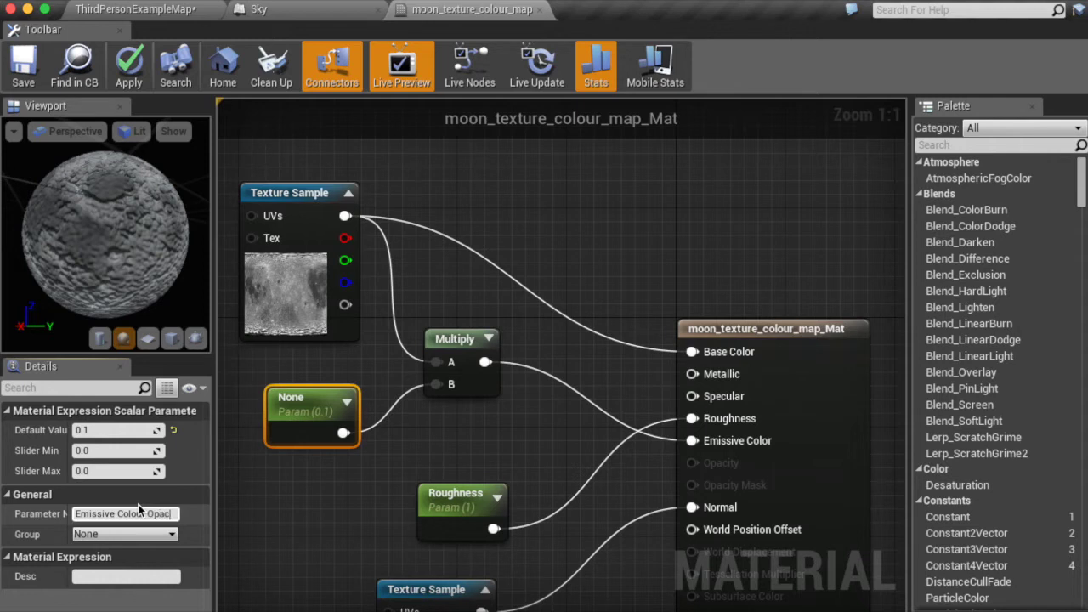
pyautogui.write('y')
pyautogui.press('Return')
pyautogui.click(326, 530)
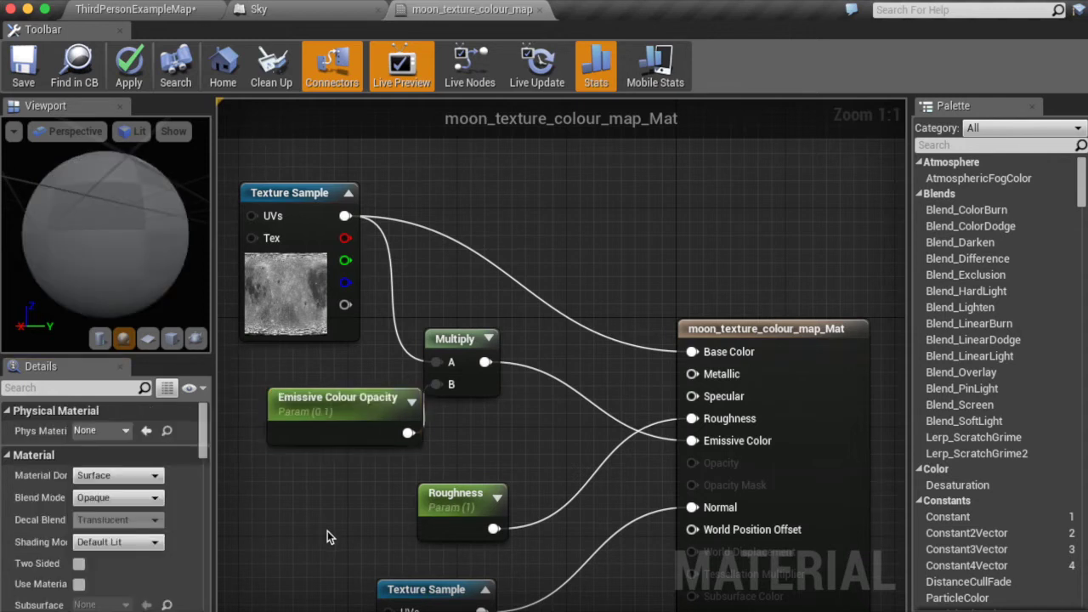
# Move the Emissive Colour Opacity node clear of the Multiply node, then save and close the moon material
pyautogui.moveTo(351, 438); pyautogui.dragTo(304, 439)
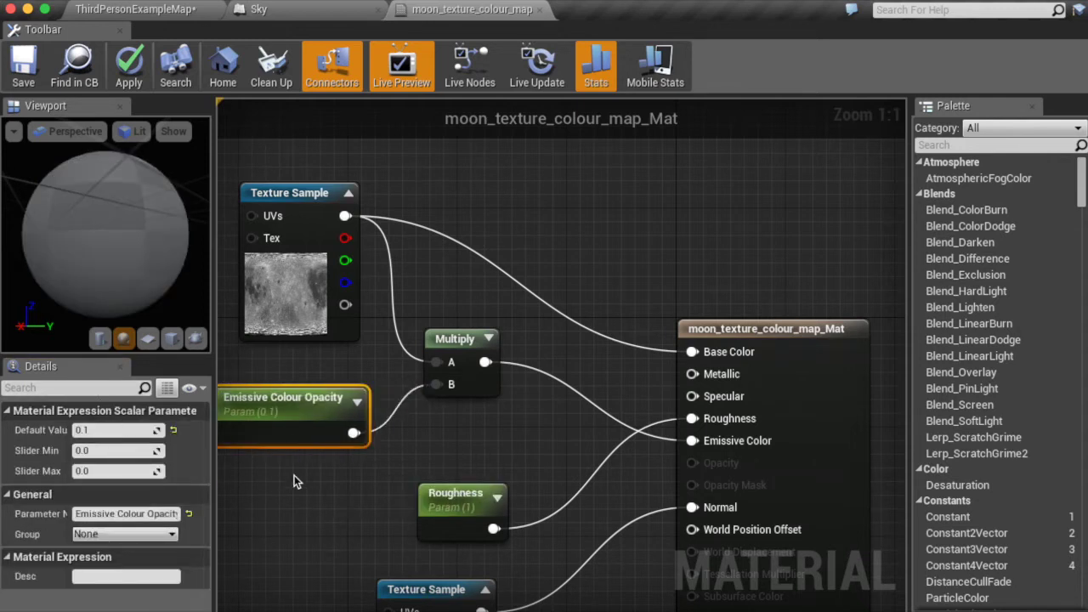
pyautogui.click(294, 481)
pyautogui.click(32, 74)
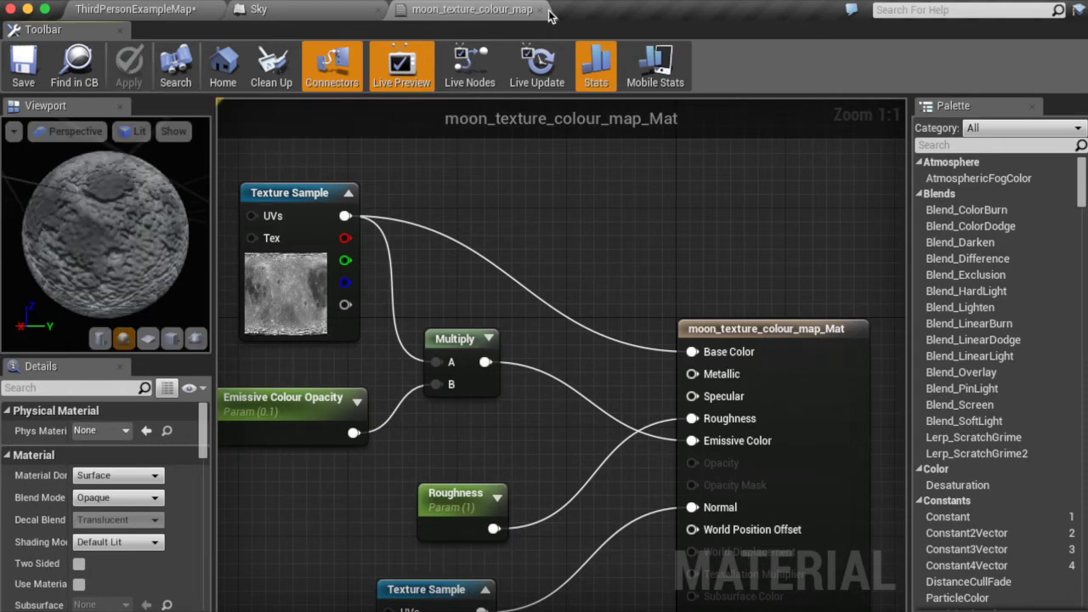
pyautogui.click(538, 9)
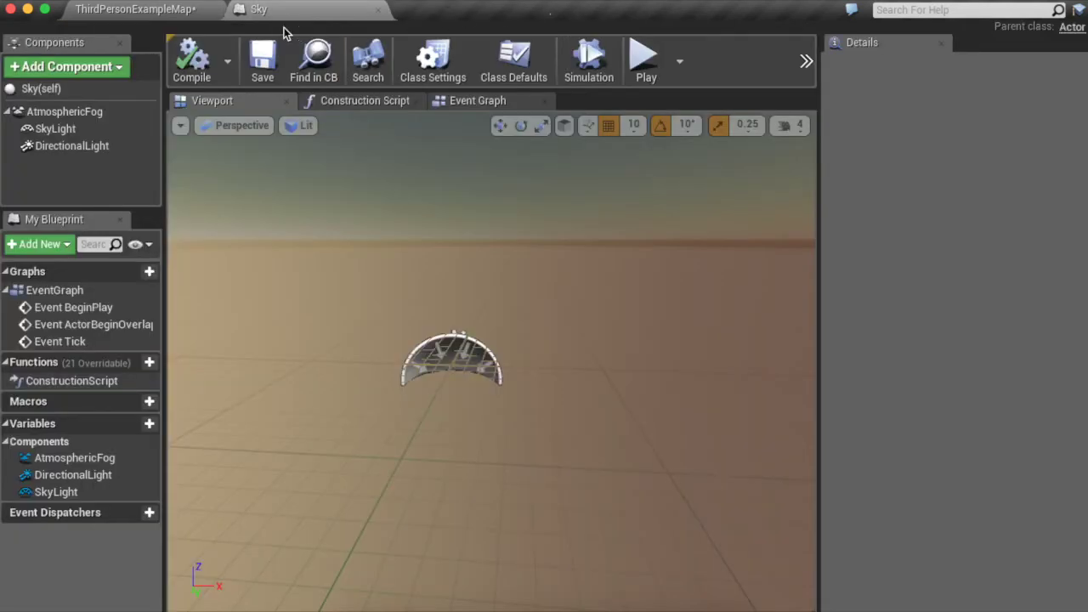
# Reopen the moon material instance and override Emissive Colour Opacity, testing about 3.52 before resetting it to 0.1
pyautogui.click(185, 15)
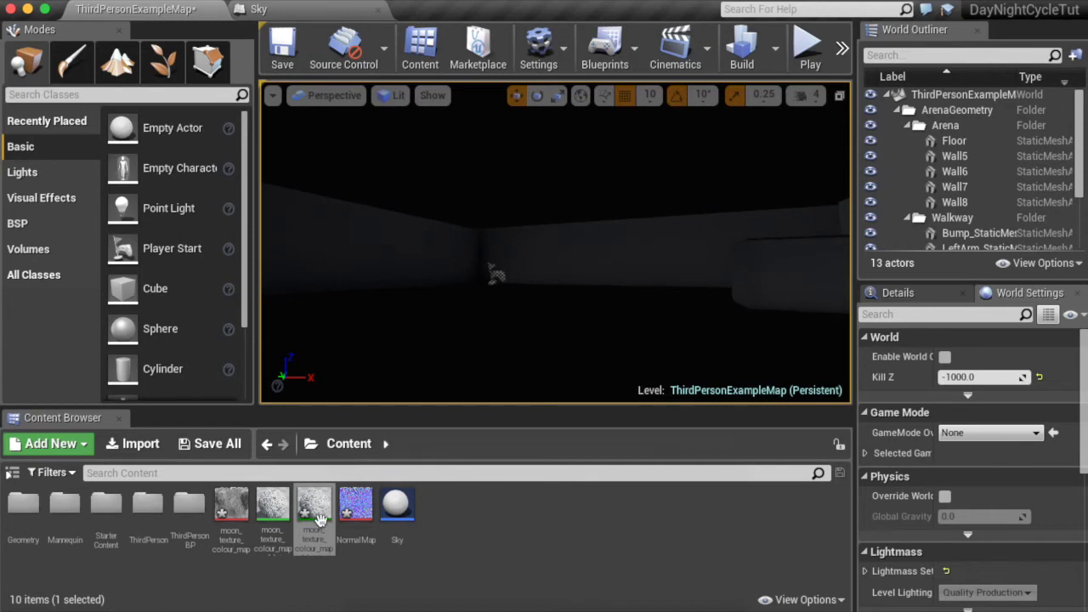
pyautogui.click(368, 586)
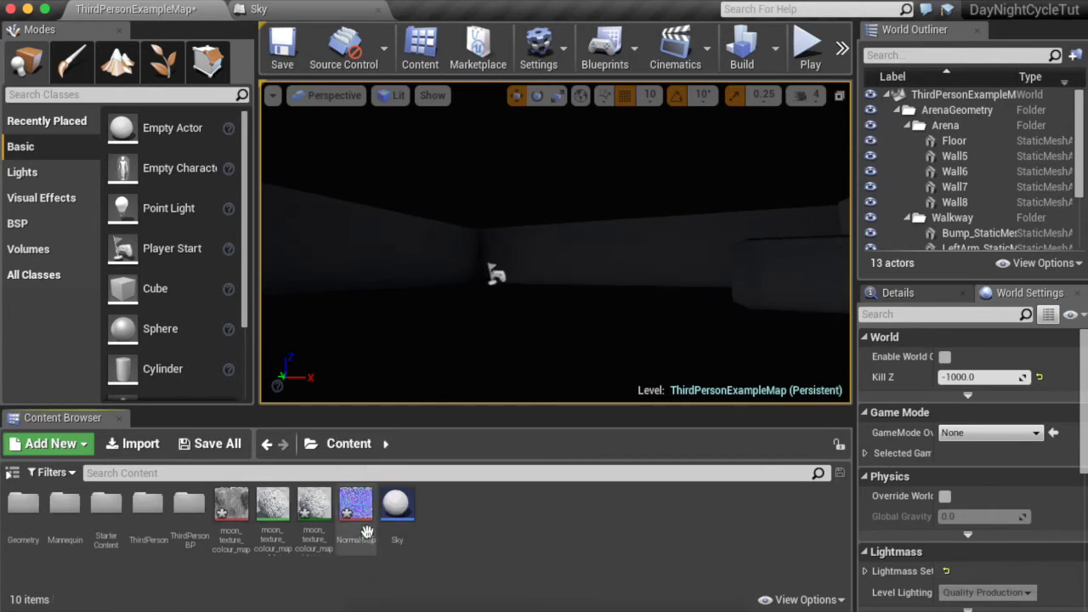
pyautogui.click(308, 515)
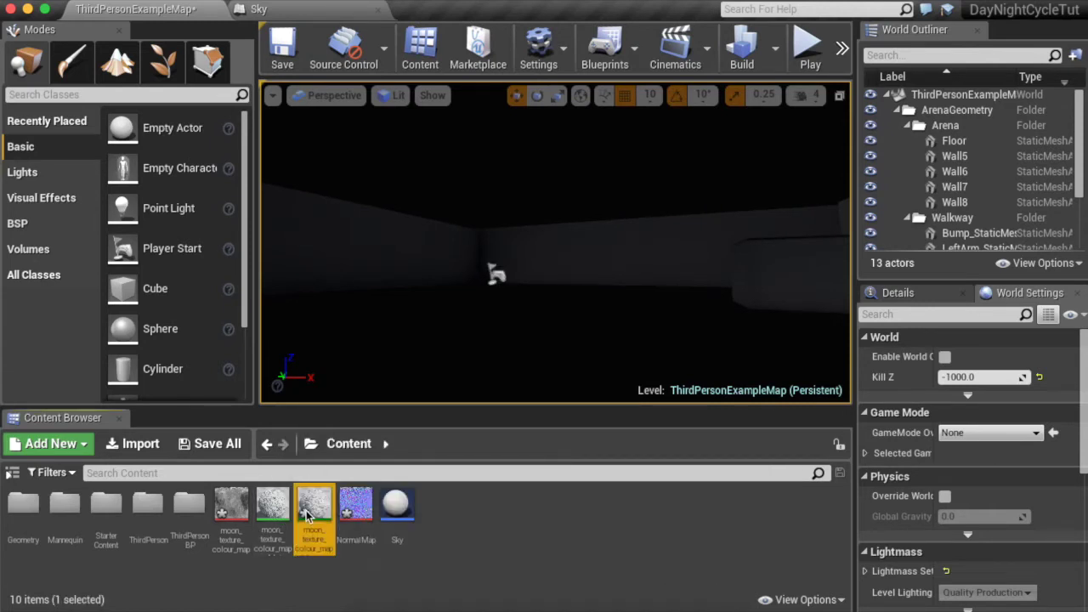
pyautogui.doubleClick(307, 514)
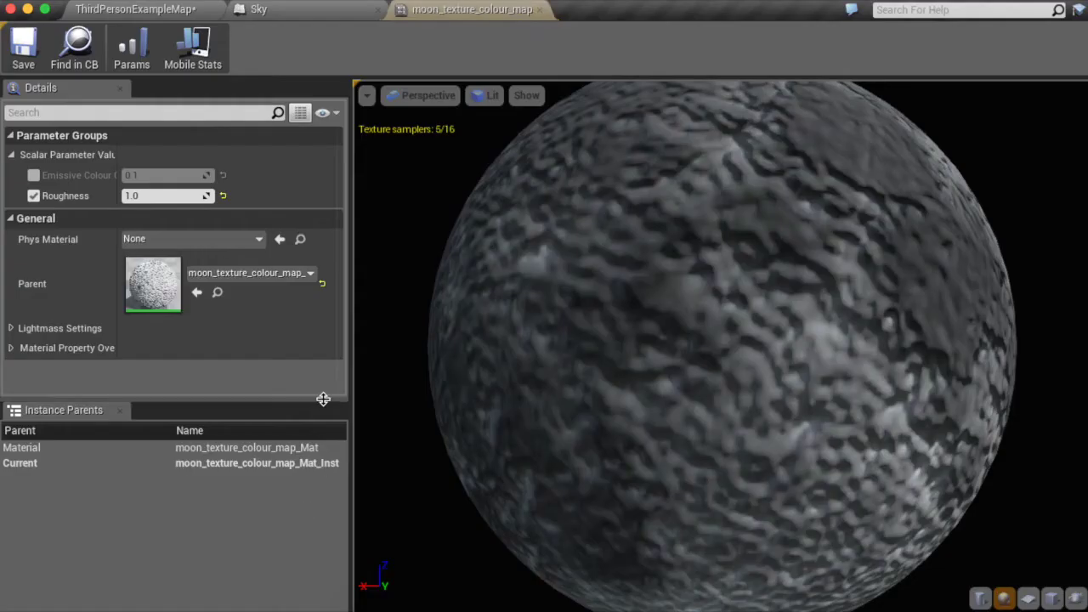
pyautogui.click(38, 174)
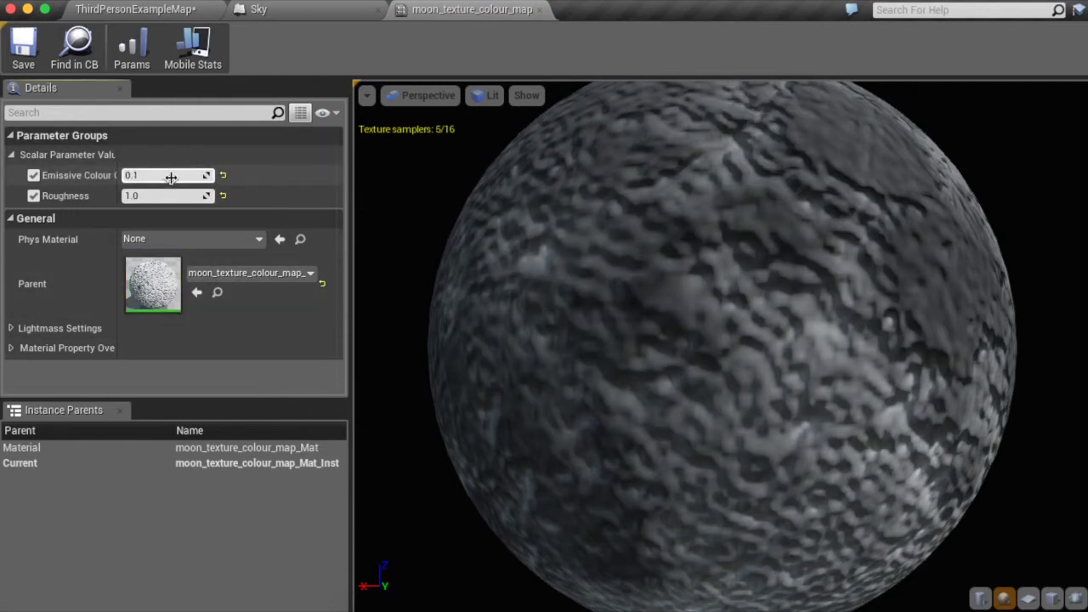
pyautogui.moveTo(167, 174); pyautogui.dragTo(218, 175)
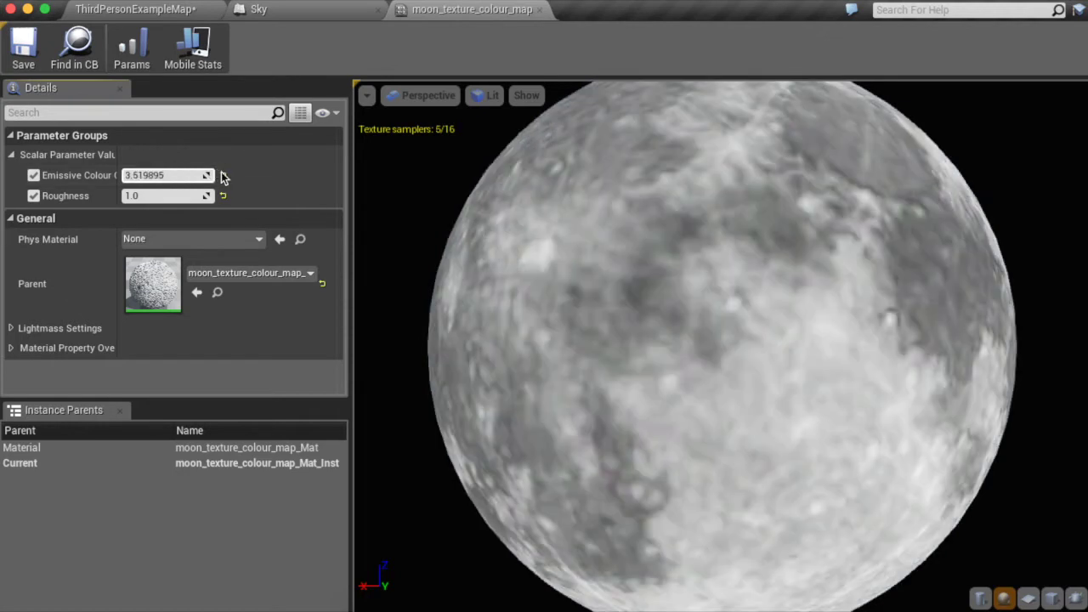
pyautogui.click(224, 176)
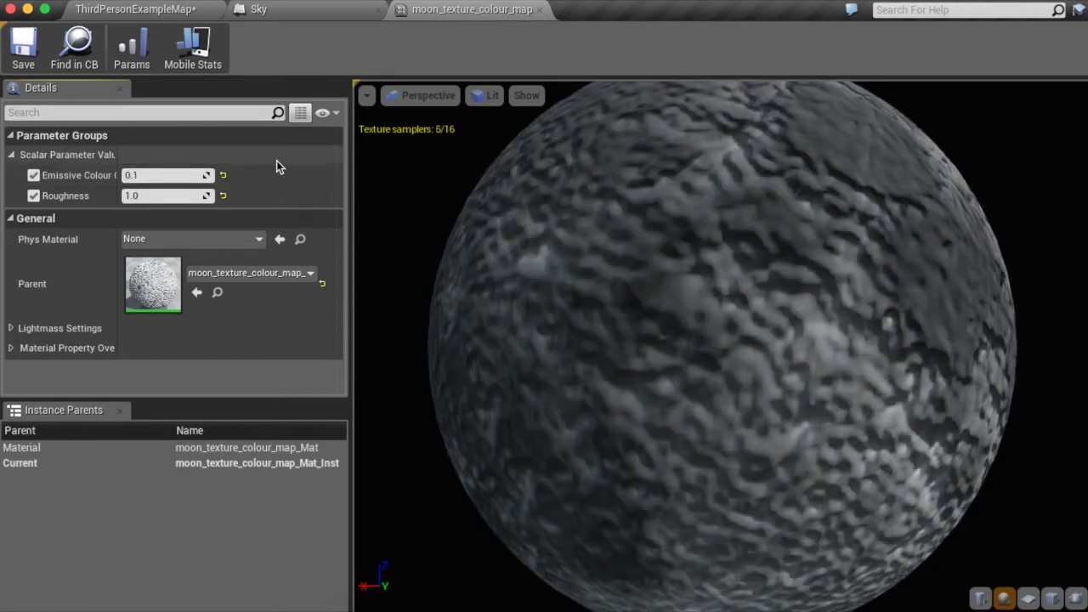
# Save and close the material instance, and save the moon_texture_colour_map and NormalMap textures with the ThirdPersonExampleMap level
pyautogui.click(31, 51)
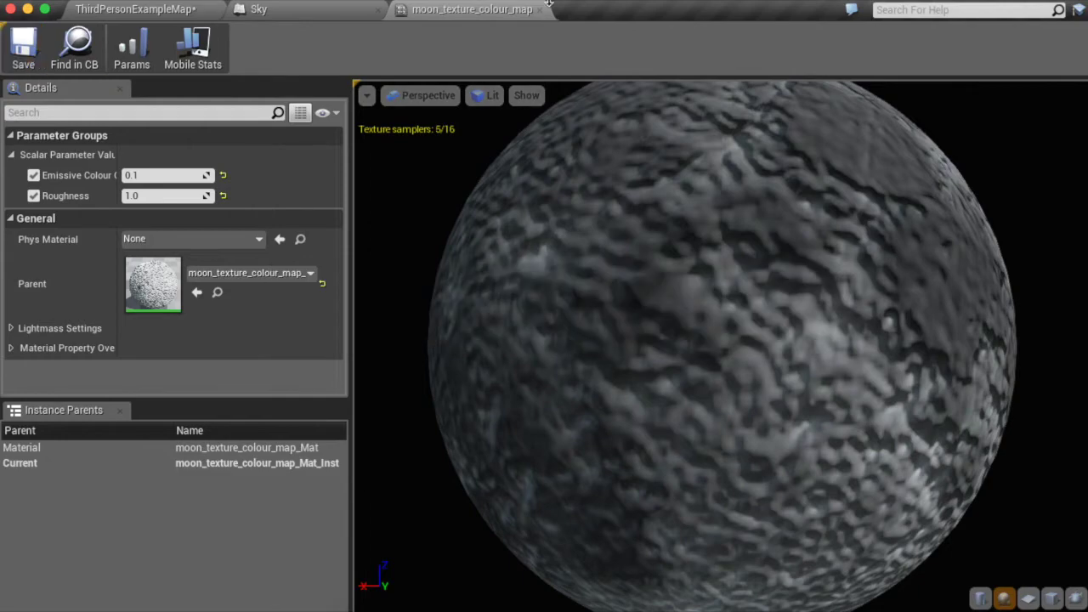
pyautogui.click(538, 10)
pyautogui.click(202, 7)
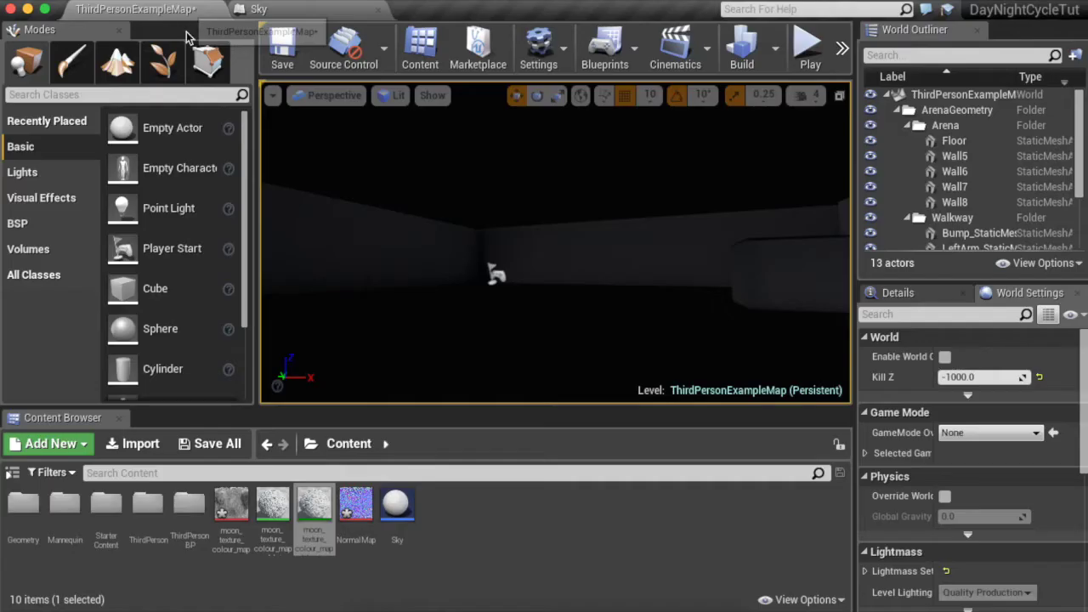
pyautogui.click(214, 445)
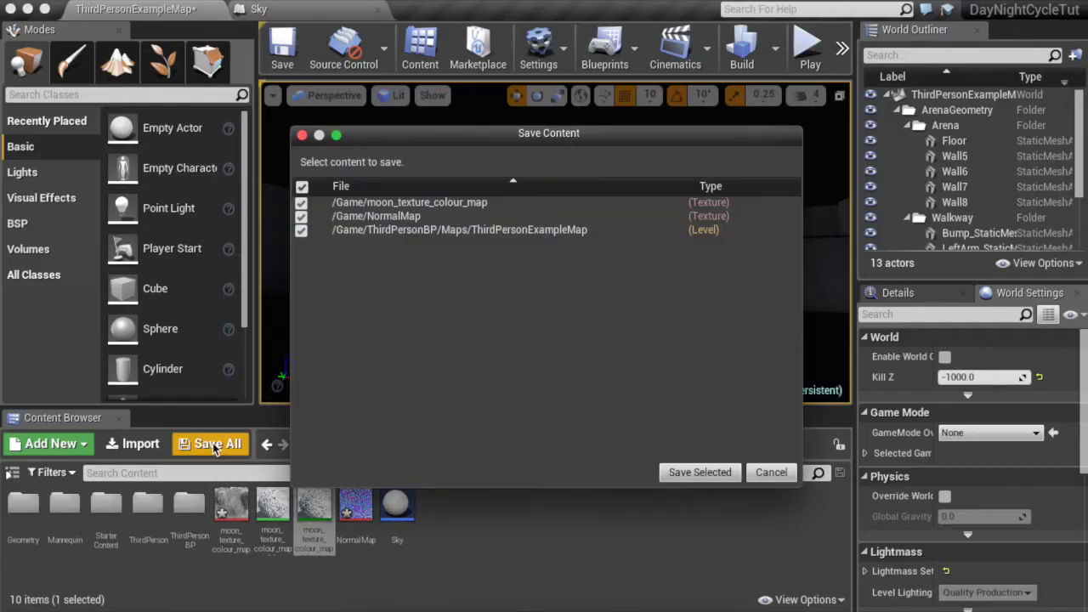
pyautogui.click(681, 472)
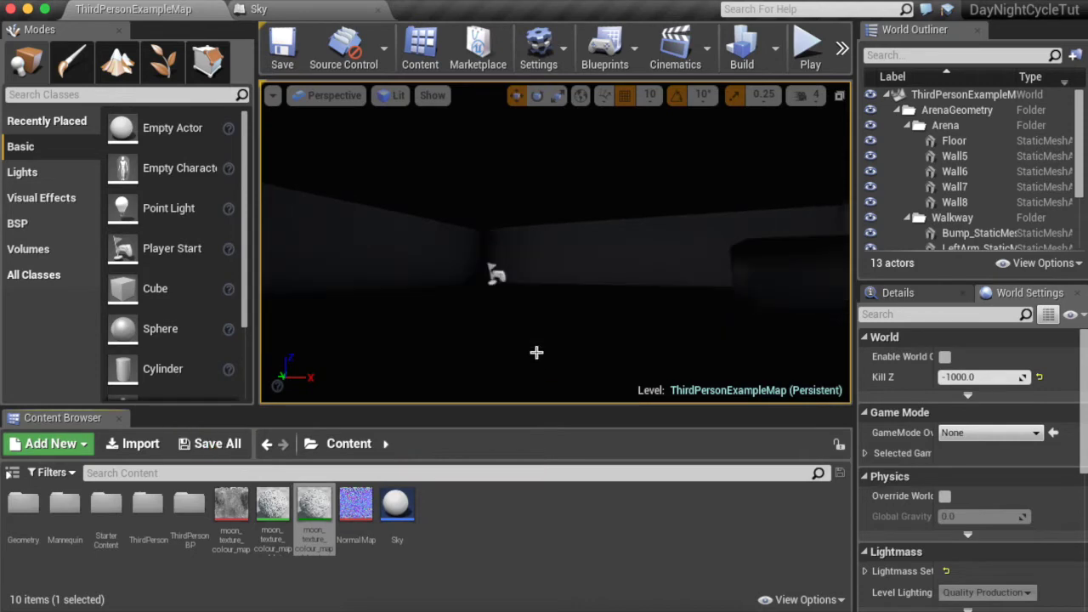
# Add a Sphere component to the Sky blueprint and set its static mesh to MaterialSphere
pyautogui.click(331, 11)
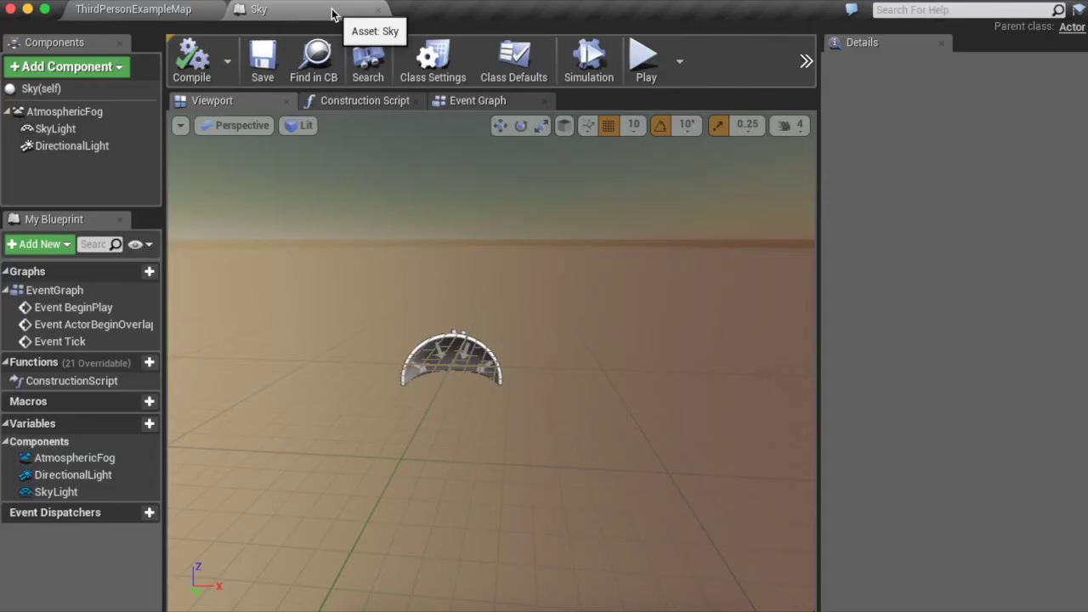
pyautogui.click(115, 67)
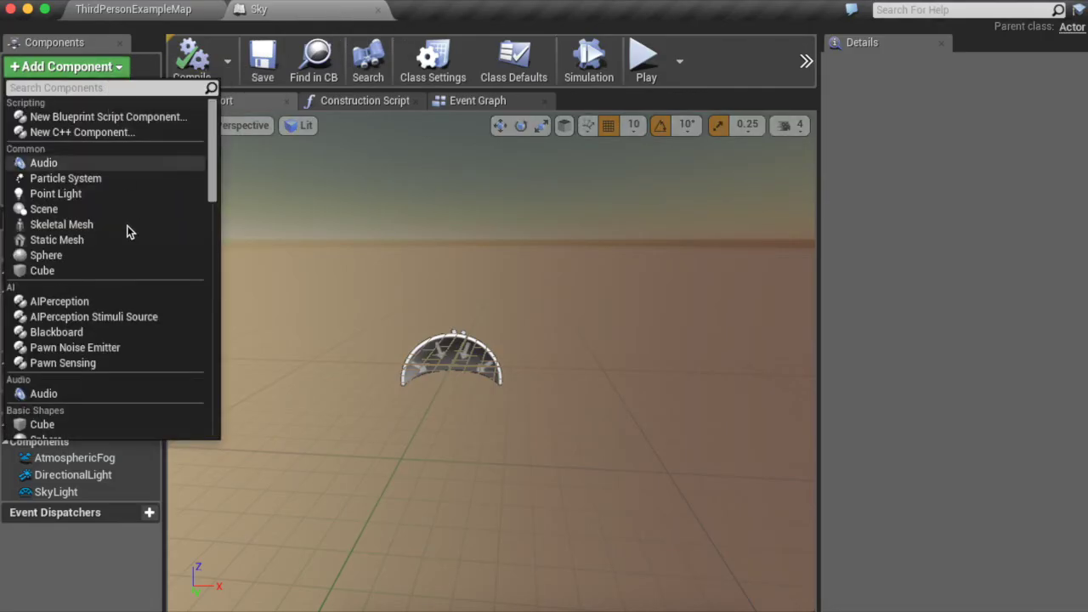
pyautogui.click(99, 255)
pyautogui.press('Return')
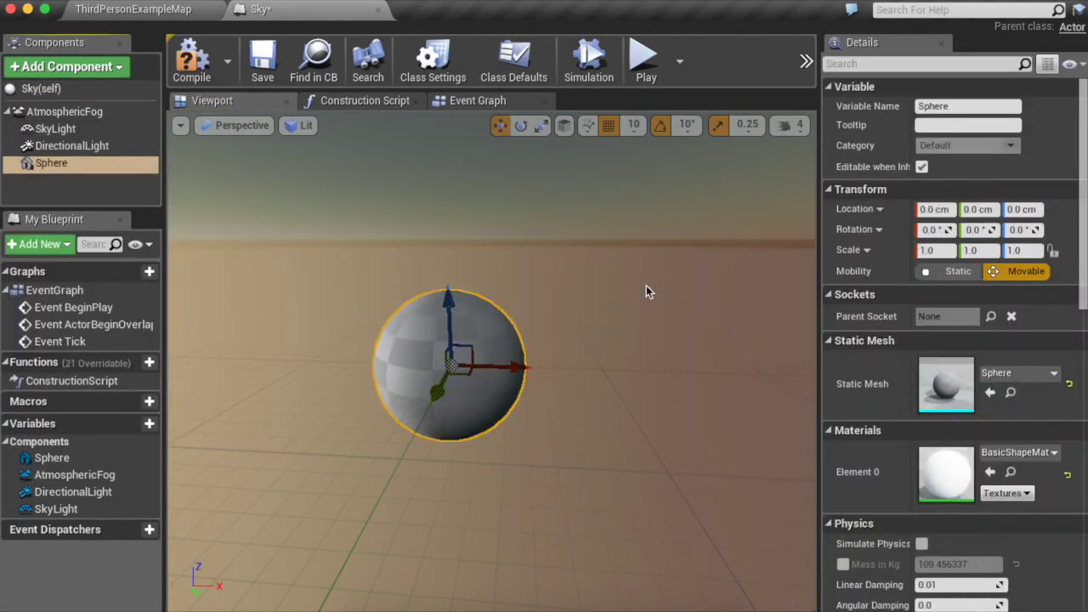
pyautogui.click(1012, 375)
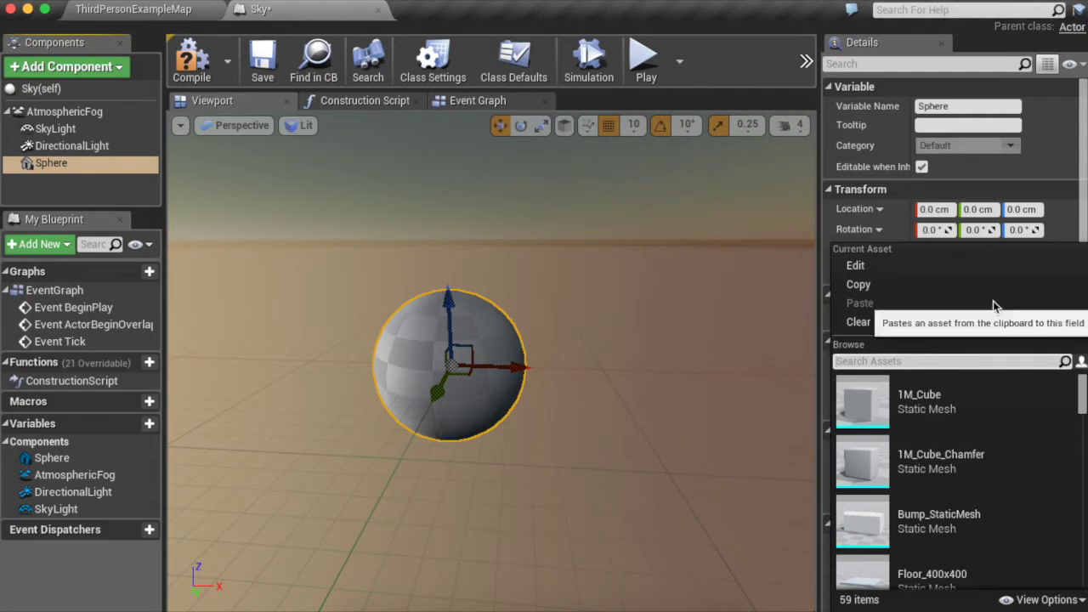
pyautogui.click(939, 409)
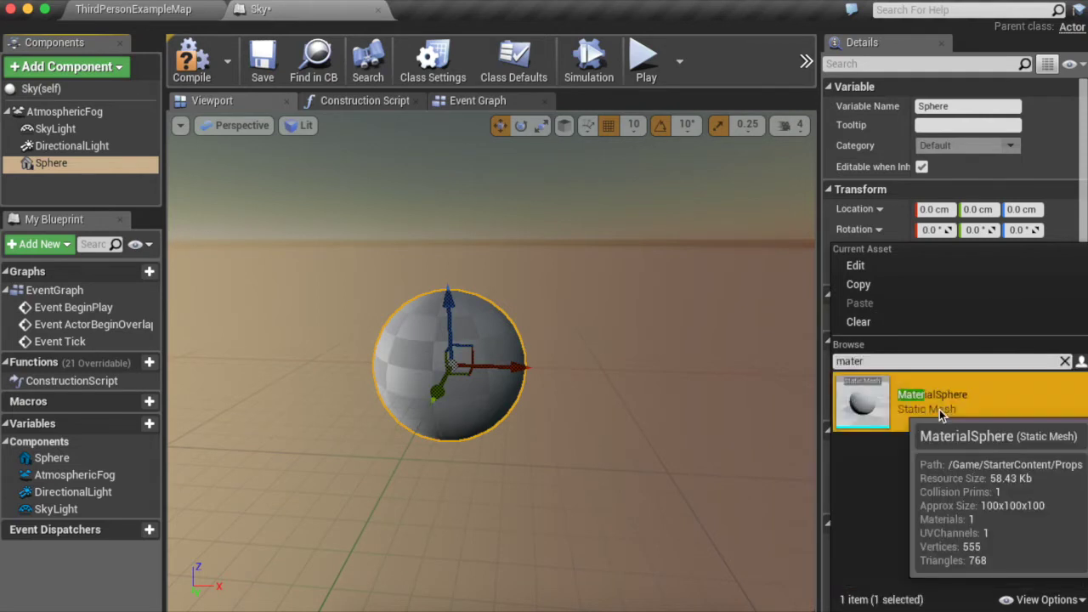
pyautogui.press('f')
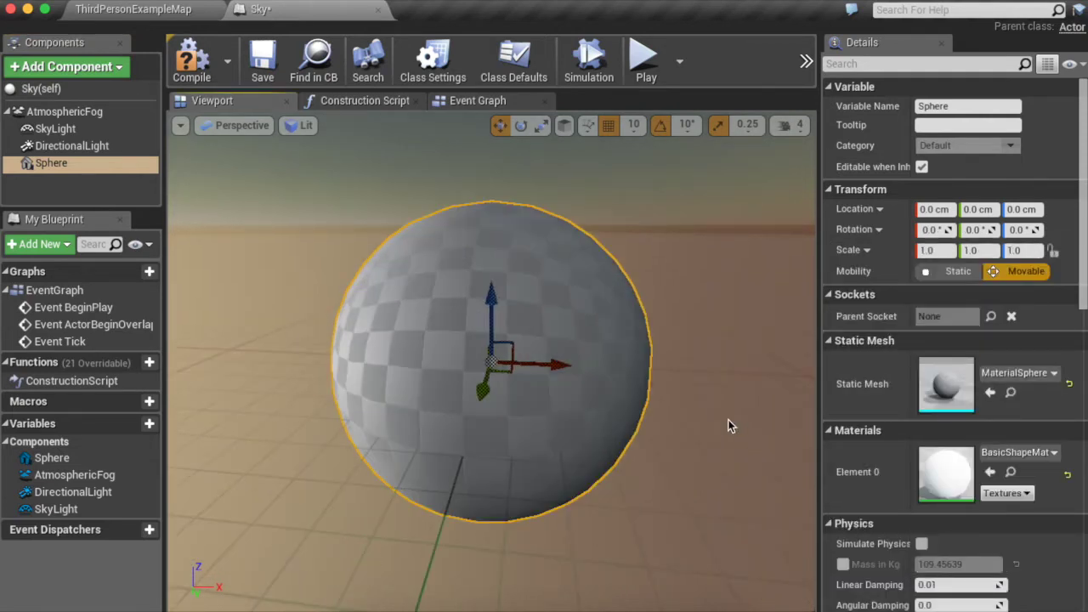
# Lock the sphere's scale proportions and set its scale to 1000000 on all axes
pyautogui.keyDown('alt'); pyautogui.moveTo(491, 362); pyautogui.dragTo(510, 408); pyautogui.keyUp('alt')
pyautogui.scroll(-5, 492, 362)
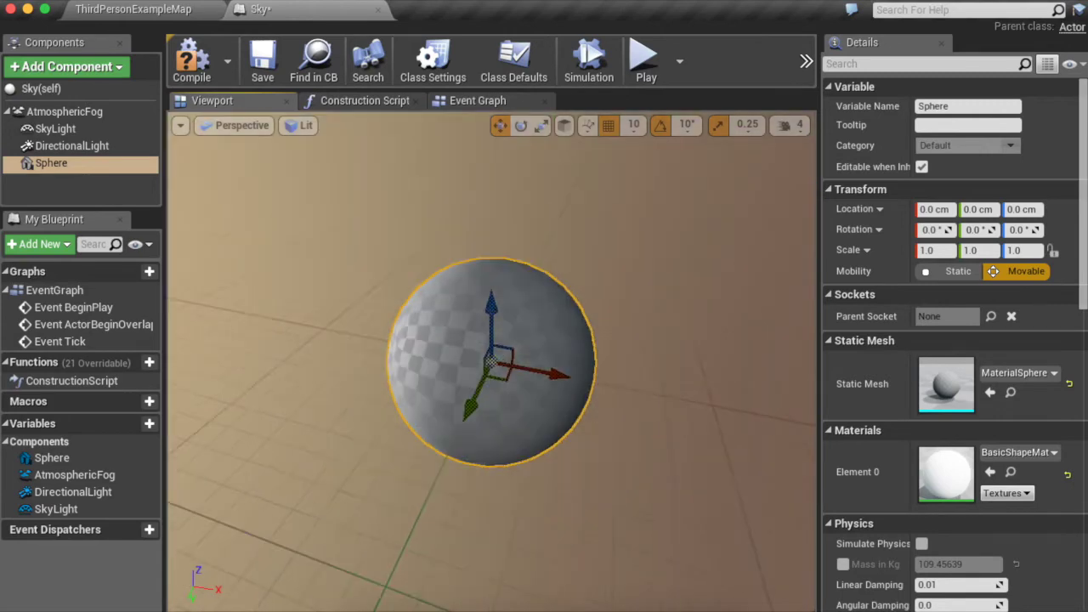
pyautogui.scroll(3, 492, 362)
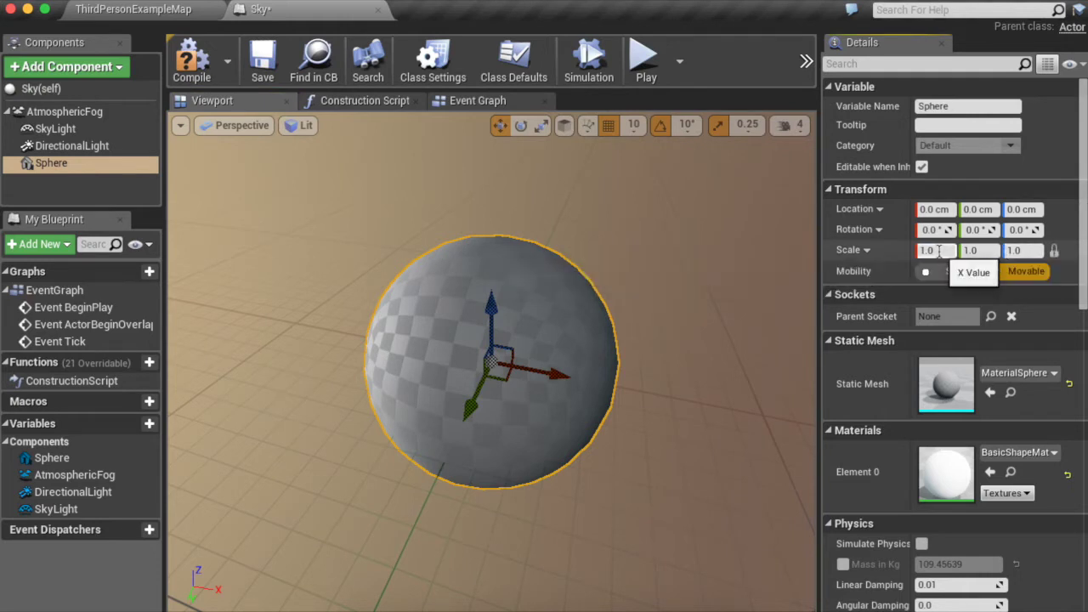
pyautogui.write('1')
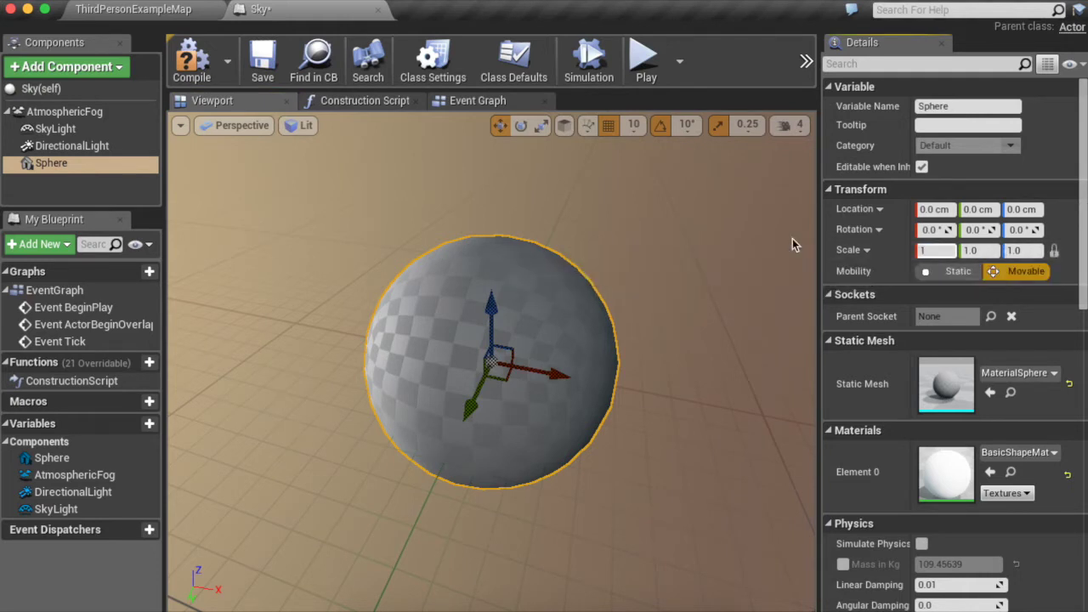
pyautogui.write('000000')
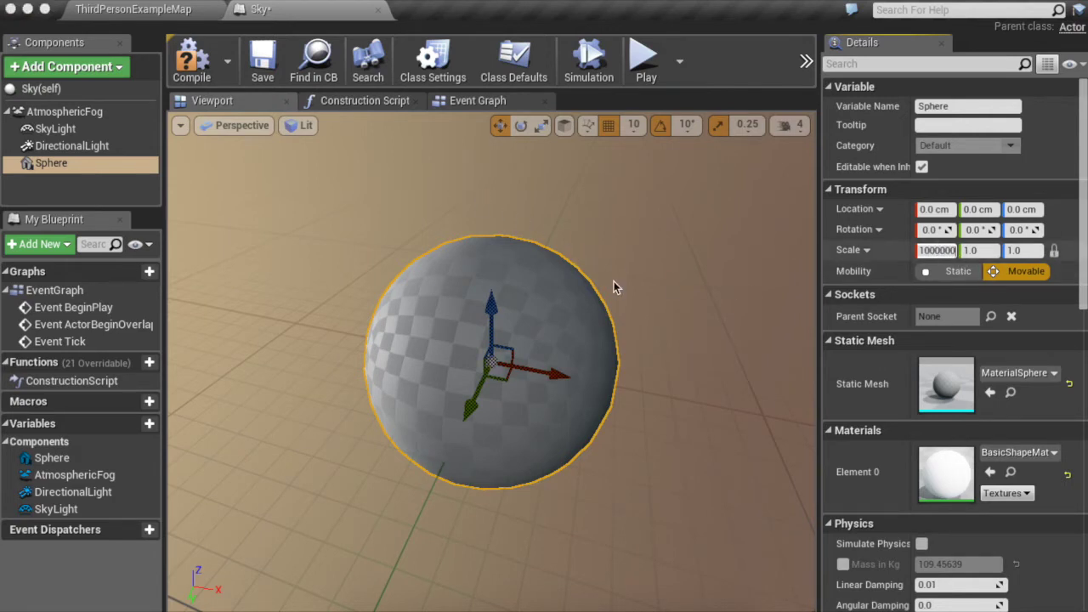
pyautogui.press('Return')
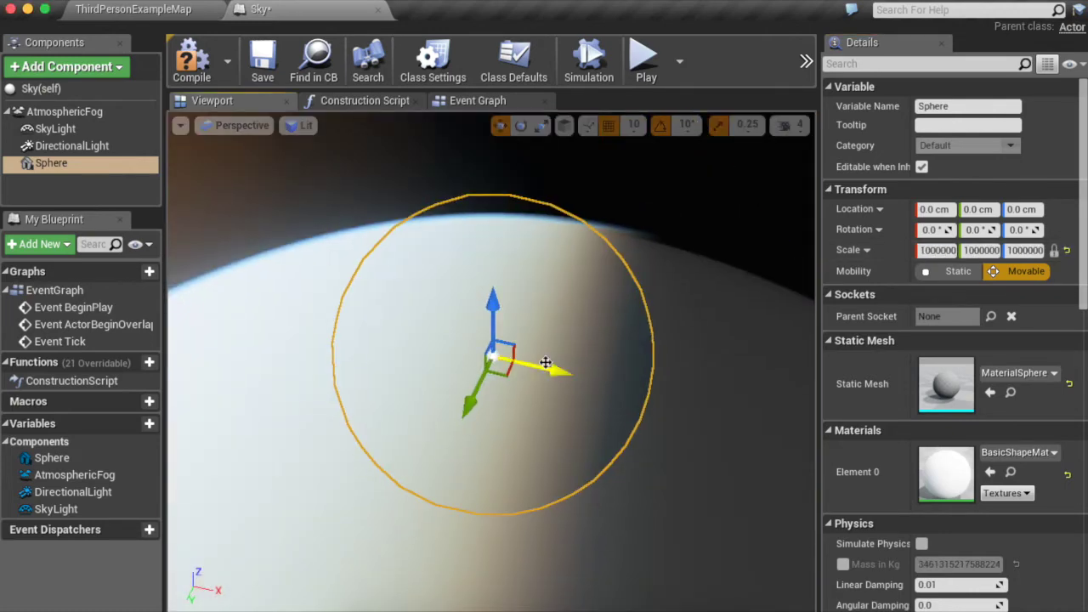
# Move the sphere far out along the positive X axis, well clear of the planet, with Y at about 220 cm
pyautogui.moveTo(559, 303)
pyautogui.mouseDown()
pyautogui.moveTo(545, 317)
pyautogui.moveTo(553, 283)
pyautogui.moveTo(685, 175)
pyautogui.moveTo(791, 115)
pyautogui.mouseUp()
pyautogui.press('f')
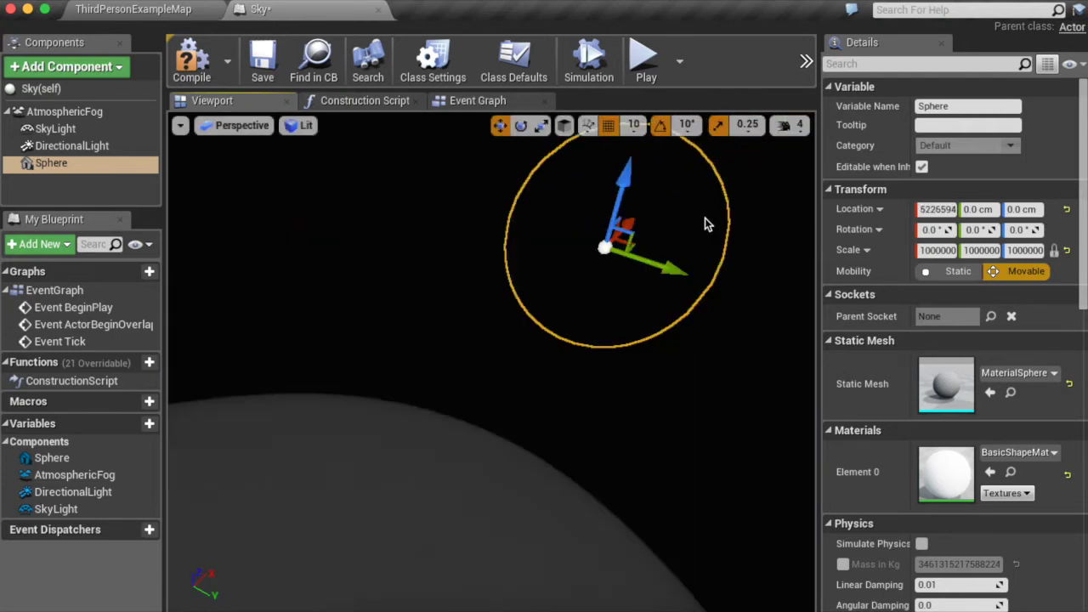
pyautogui.moveTo(733, 225); pyautogui.dragTo(570, 168)
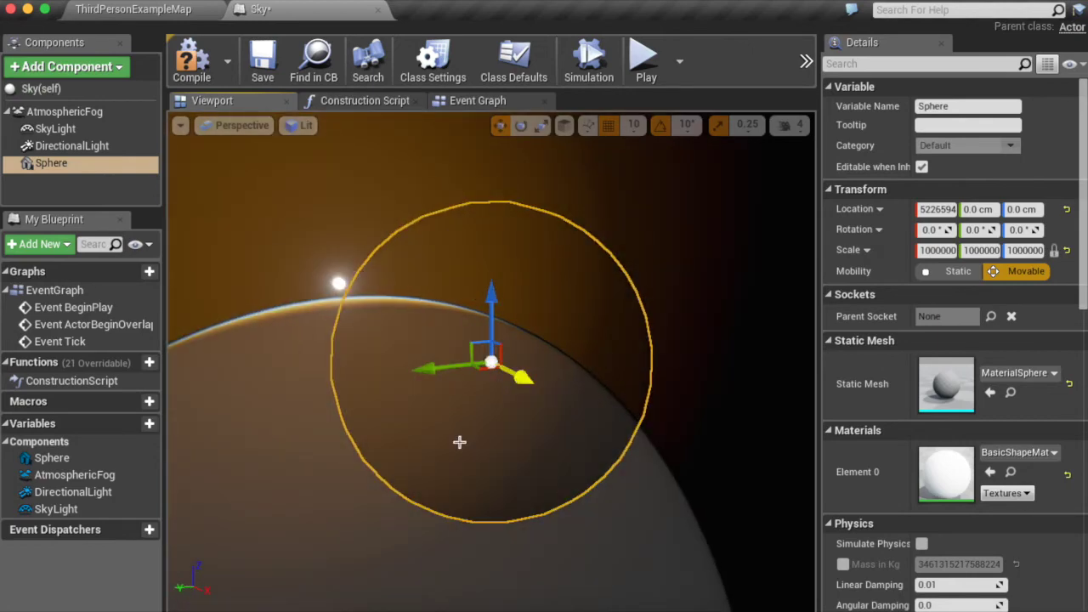
pyautogui.keyDown('alt'); pyautogui.moveTo(462, 438); pyautogui.dragTo(690, 439); pyautogui.keyUp('alt')
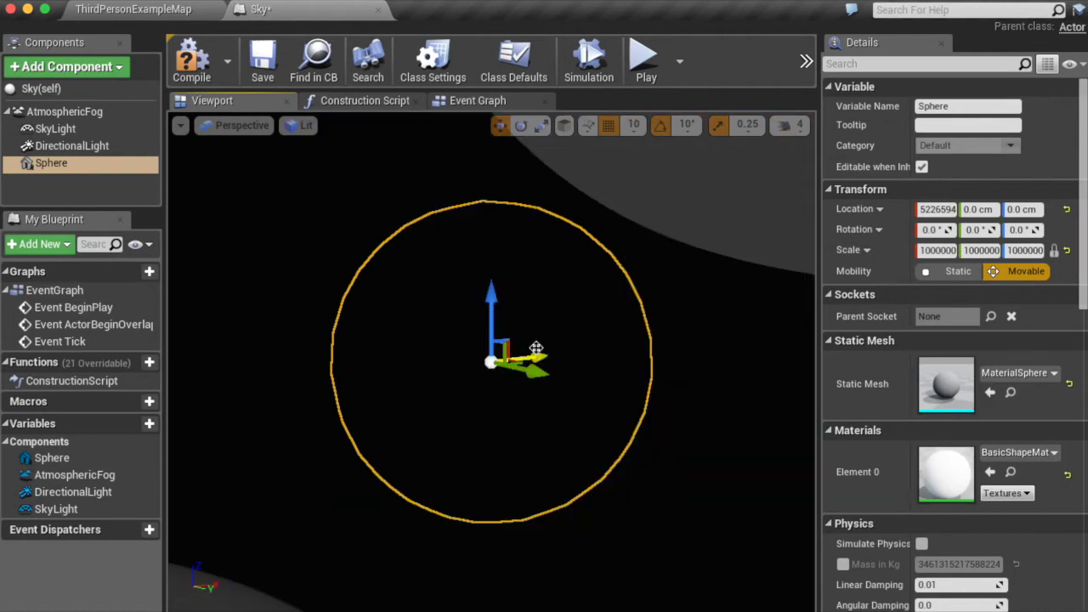
pyautogui.moveTo(551, 347); pyautogui.dragTo(837, 306)
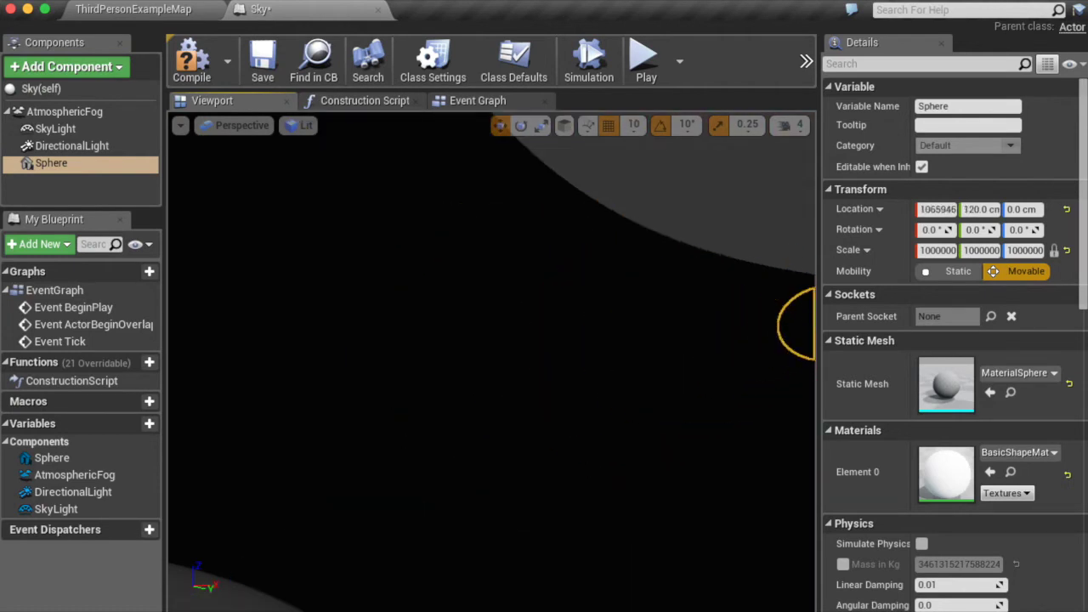
pyautogui.press('f')
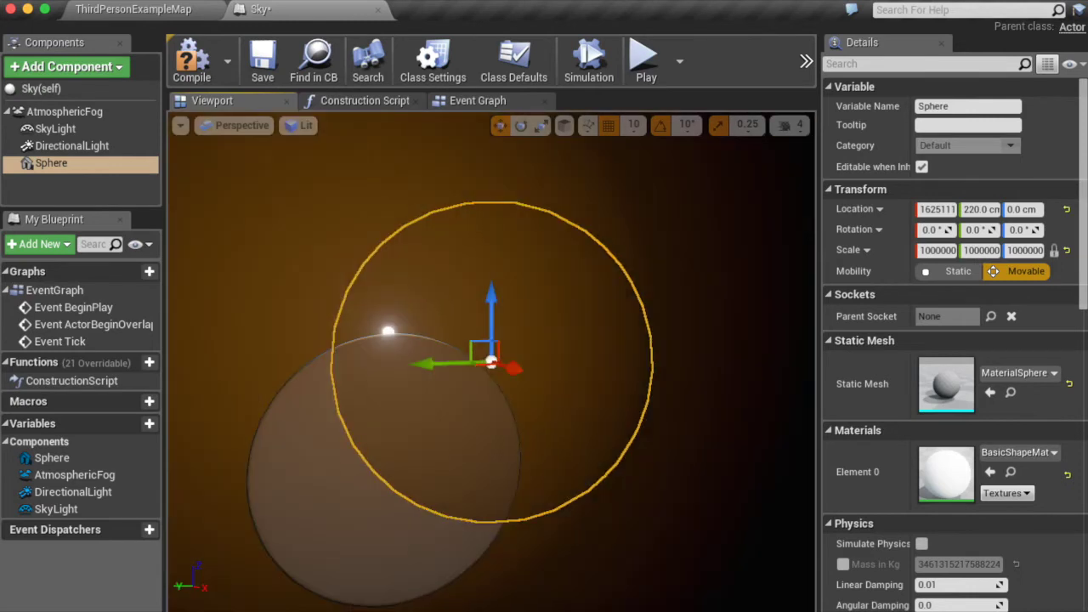
pyautogui.keyDown('alt'); pyautogui.moveTo(624, 296); pyautogui.dragTo(575, 294); pyautogui.keyUp('alt')
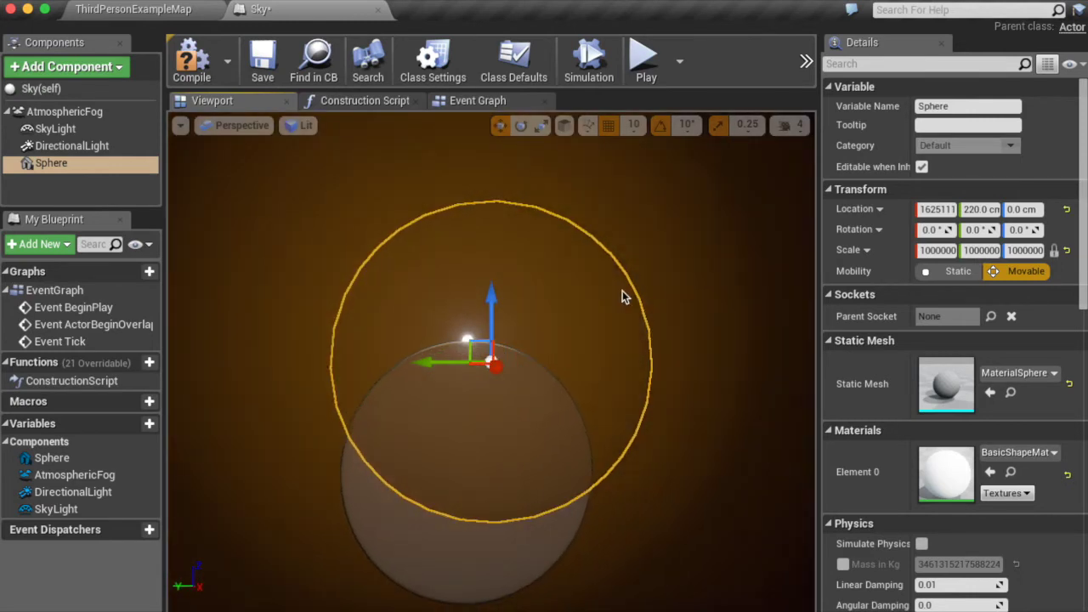
# Compile and save the Sky blueprint, and place an instance of it in the ThirdPersonExampleMap level
pyautogui.click(213, 47)
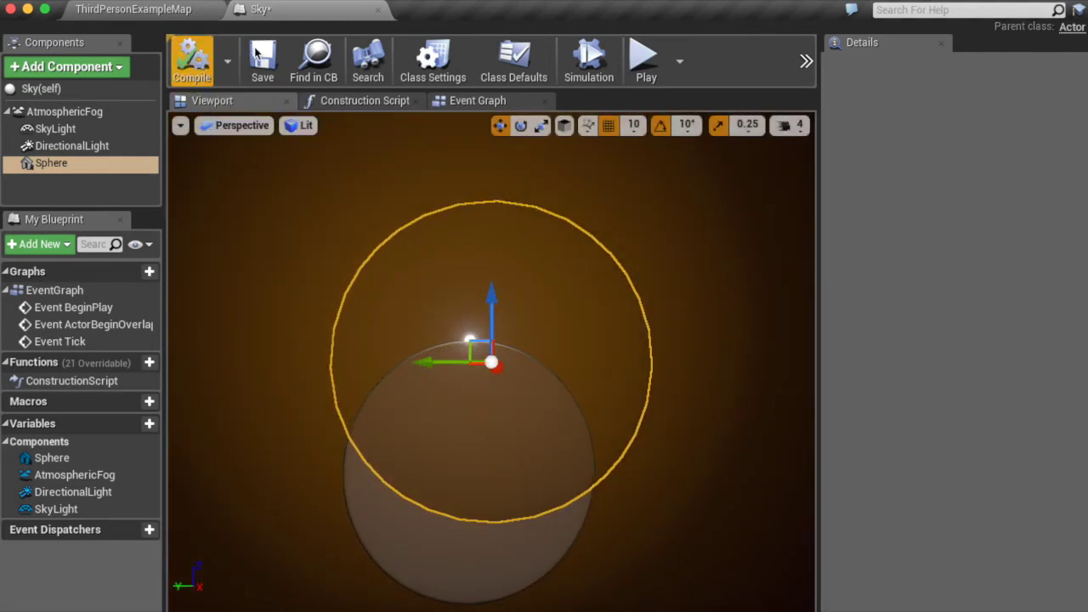
pyautogui.click(200, 13)
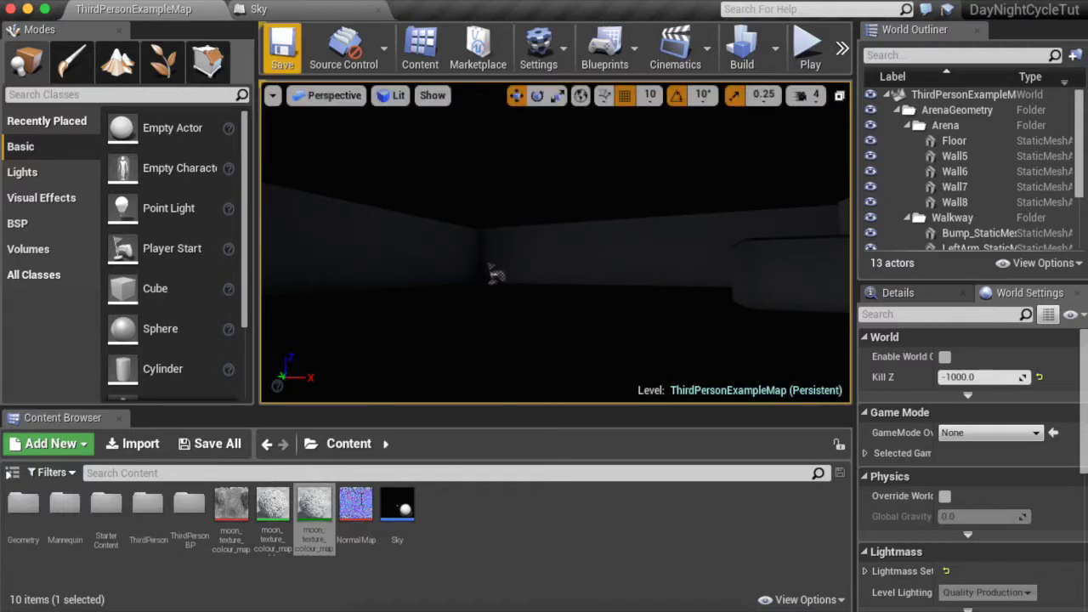
pyautogui.click(401, 514)
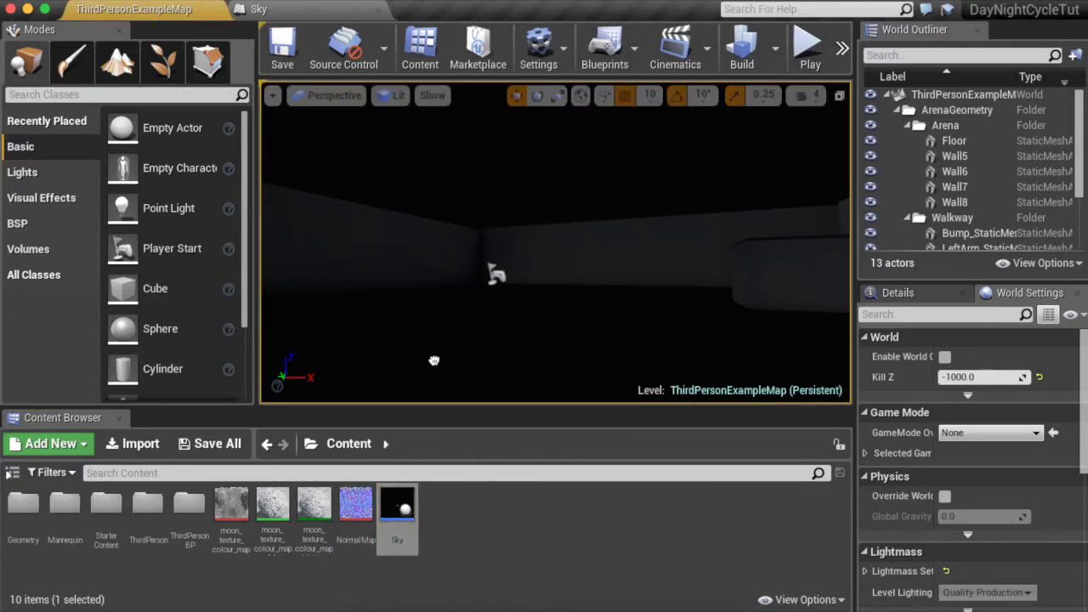
pyautogui.moveTo(434, 361); pyautogui.dragTo(433, 364)
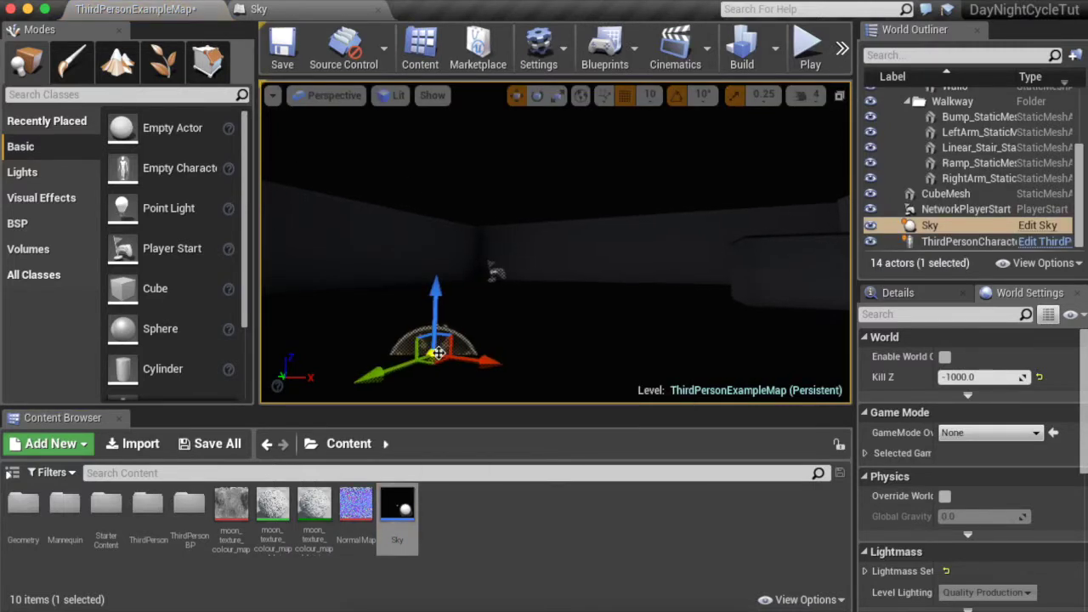
pyautogui.moveTo(438, 352); pyautogui.dragTo(438, 352, button='right')
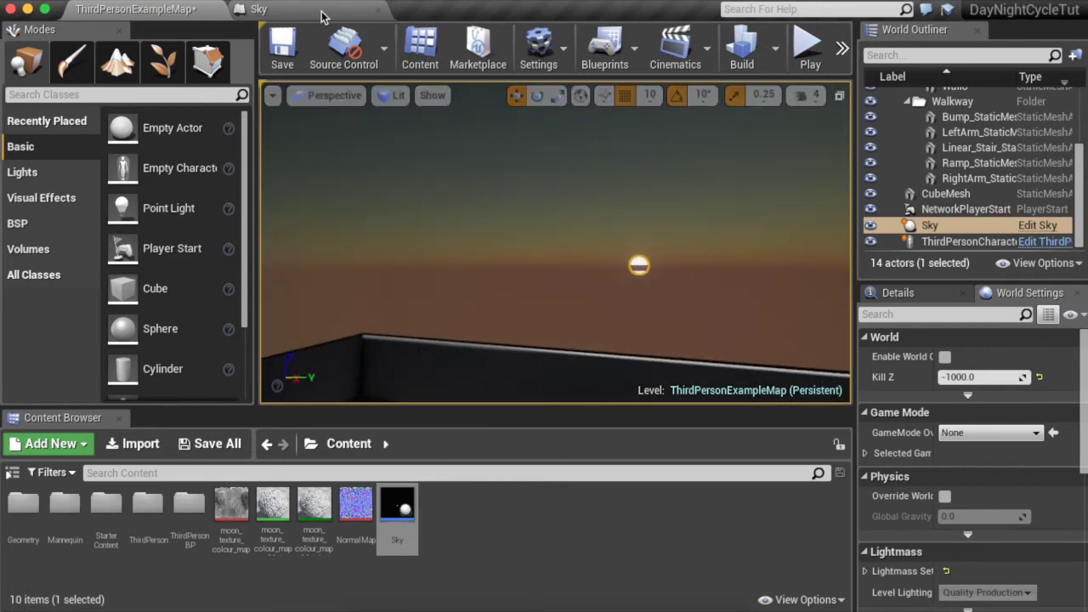
# Assign the moon_texture_colour_map material to Element 0 of the Sky blueprint's sphere and compile the blueprint
pyautogui.click(316, 10)
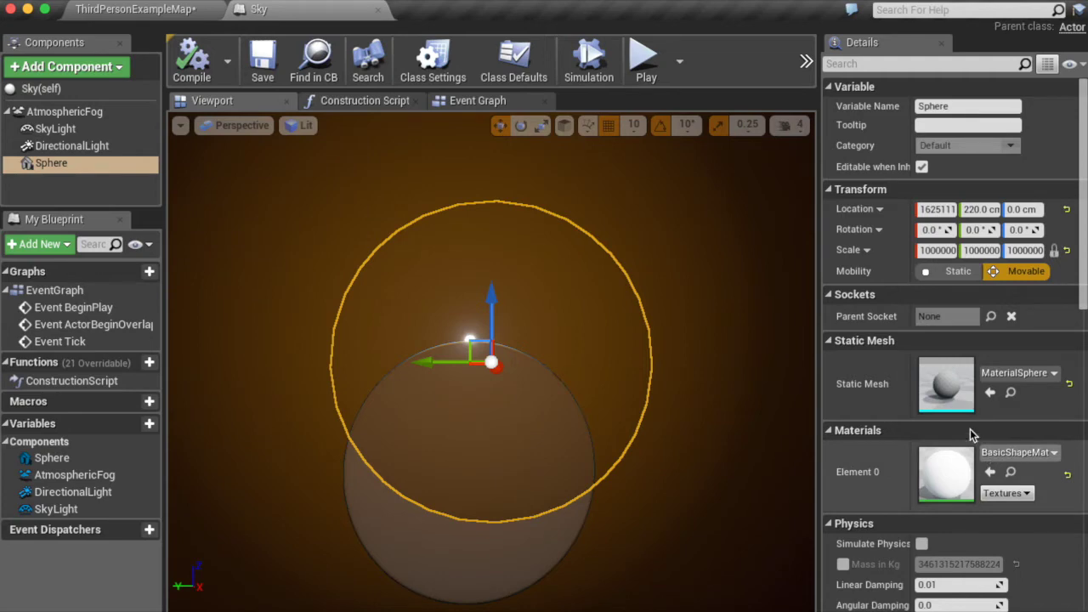
pyautogui.click(1009, 452)
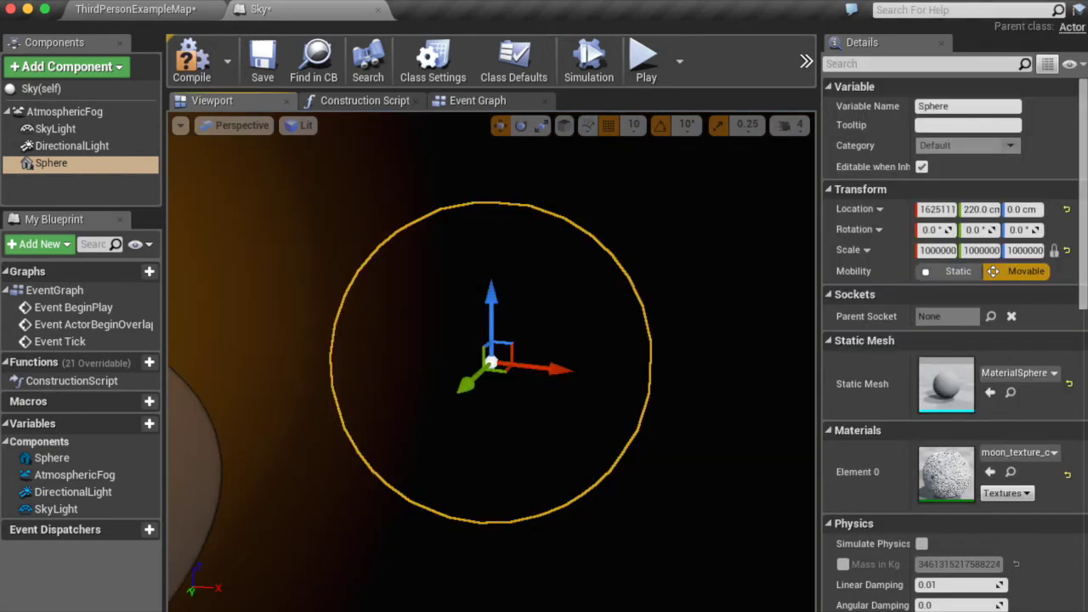
pyautogui.keyDown('alt'); pyautogui.moveTo(527, 357); pyautogui.dragTo(425, 357); pyautogui.keyUp('alt')
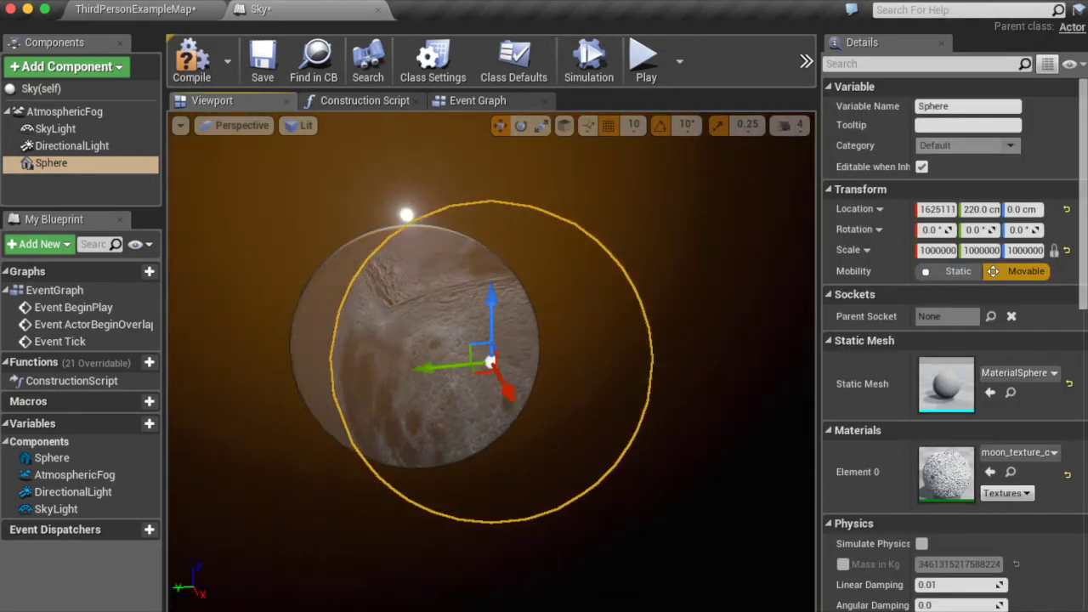
pyautogui.keyDown('alt'); pyautogui.moveTo(425, 357); pyautogui.dragTo(704, 412); pyautogui.keyUp('alt')
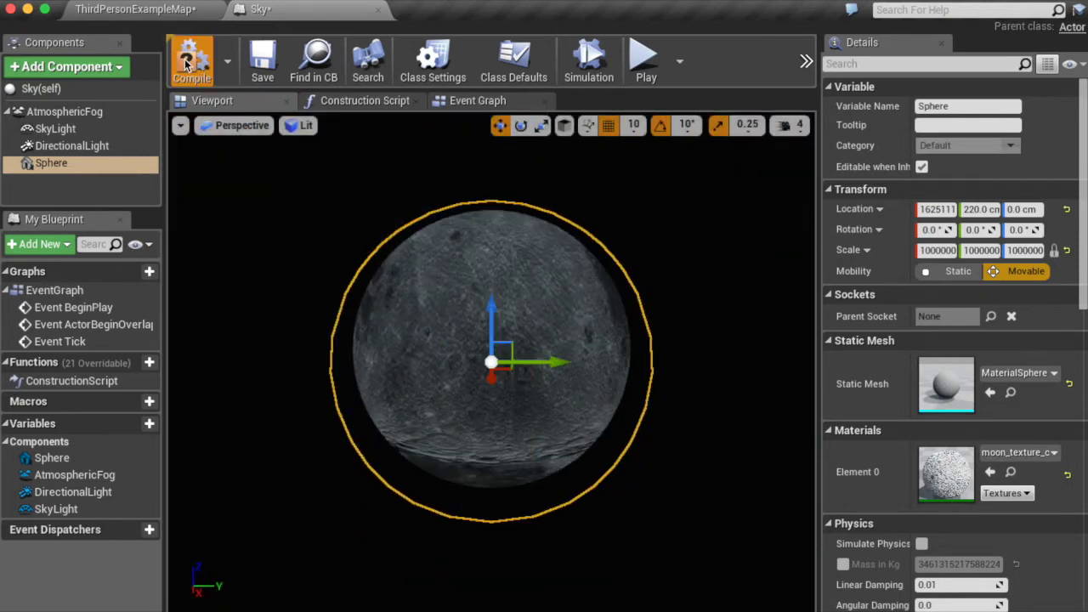
pyautogui.click(189, 63)
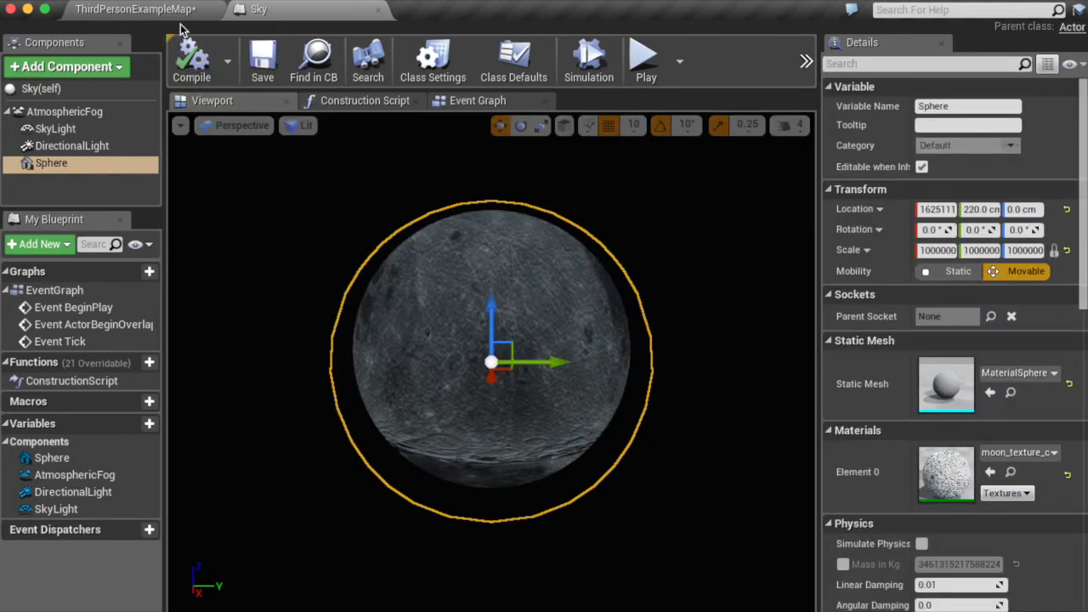
# Examine how the textured moon looks against the sky from different viewpoints in the ThirdPersonExampleMap level
pyautogui.click(177, 16)
pyautogui.moveTo(494, 199); pyautogui.dragTo(564, 207, button='right')
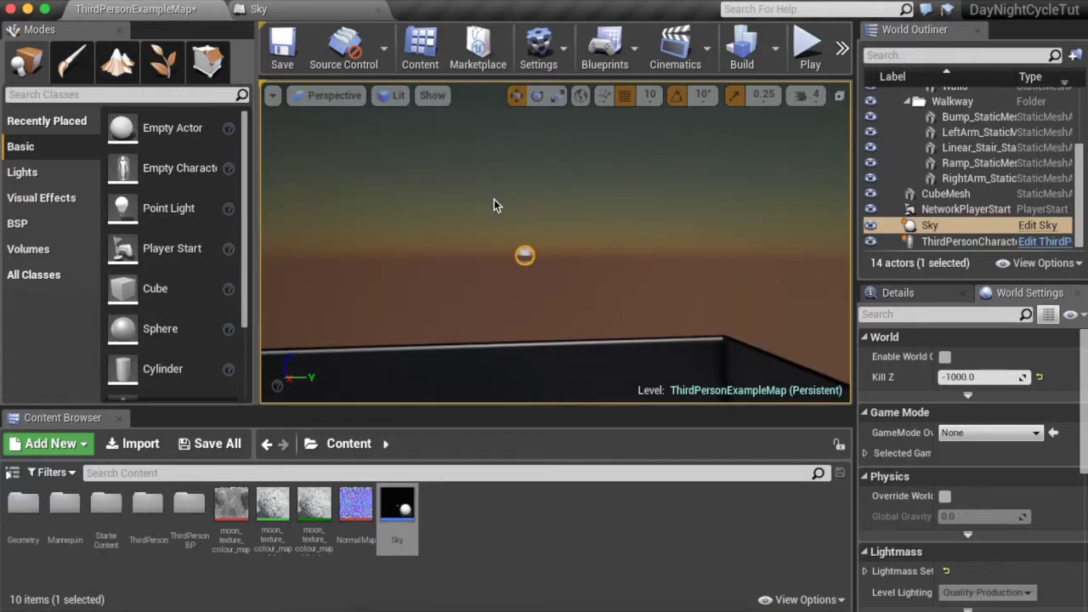
pyautogui.moveTo(493, 199); pyautogui.dragTo(497, 204, button='right')
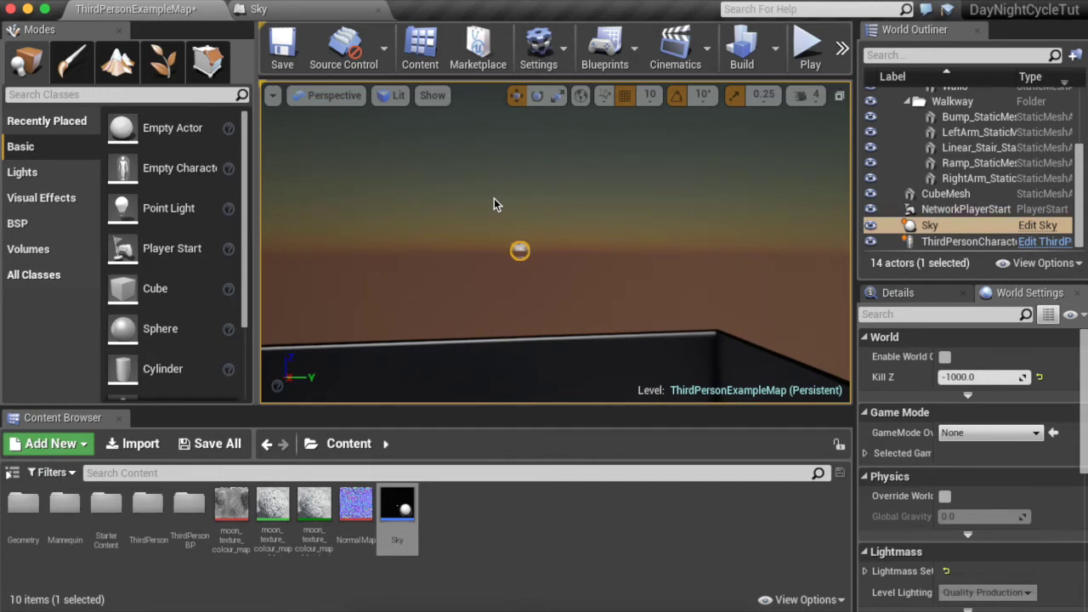
pyautogui.moveTo(510, 167); pyautogui.dragTo(591, 53, button='right')
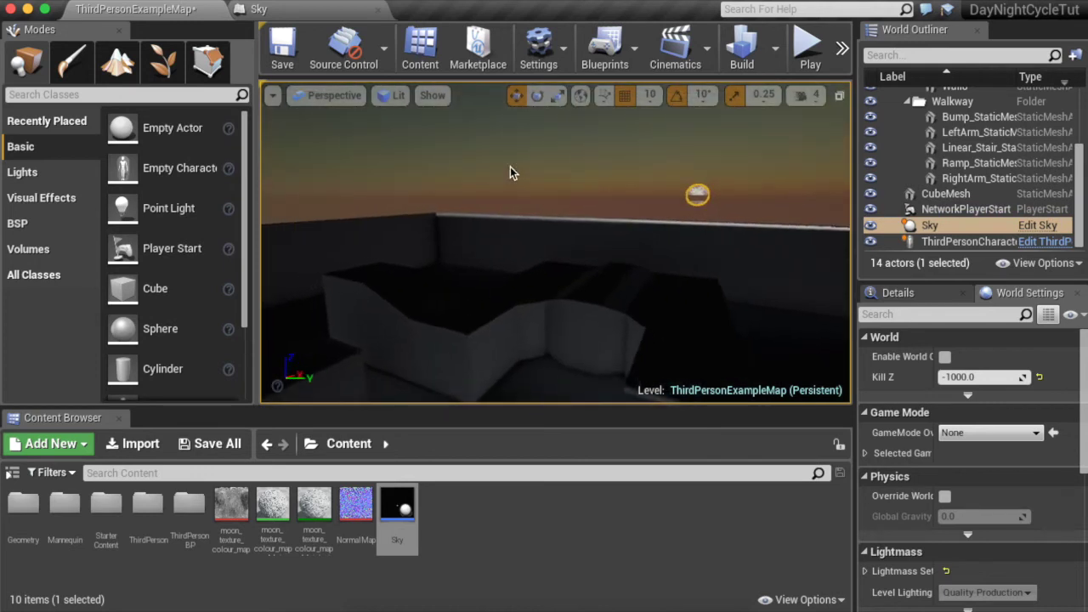
pyautogui.press('s')
pyautogui.press('d')
pyautogui.press('e')
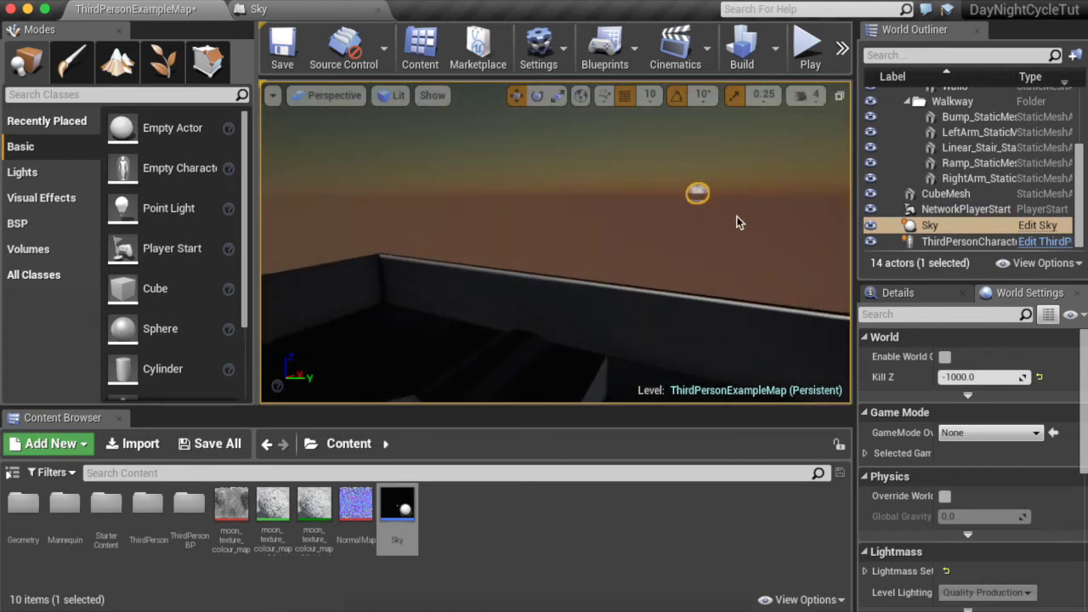
# Add a Rotating Movement component to the Sky blueprint, then compile and save the blueprint
pyautogui.click(314, 15)
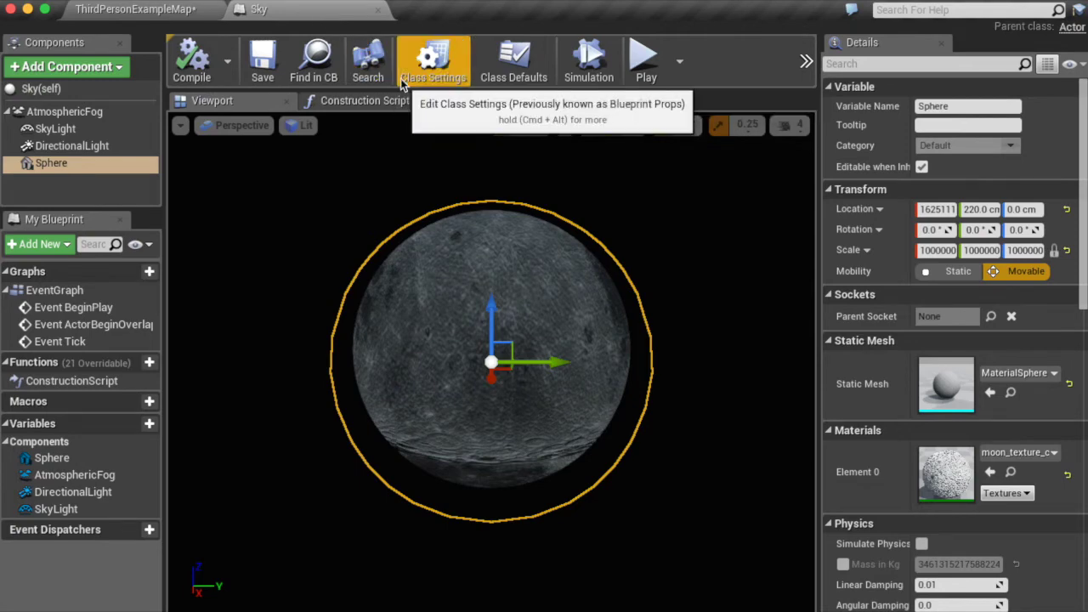
pyautogui.click(112, 174)
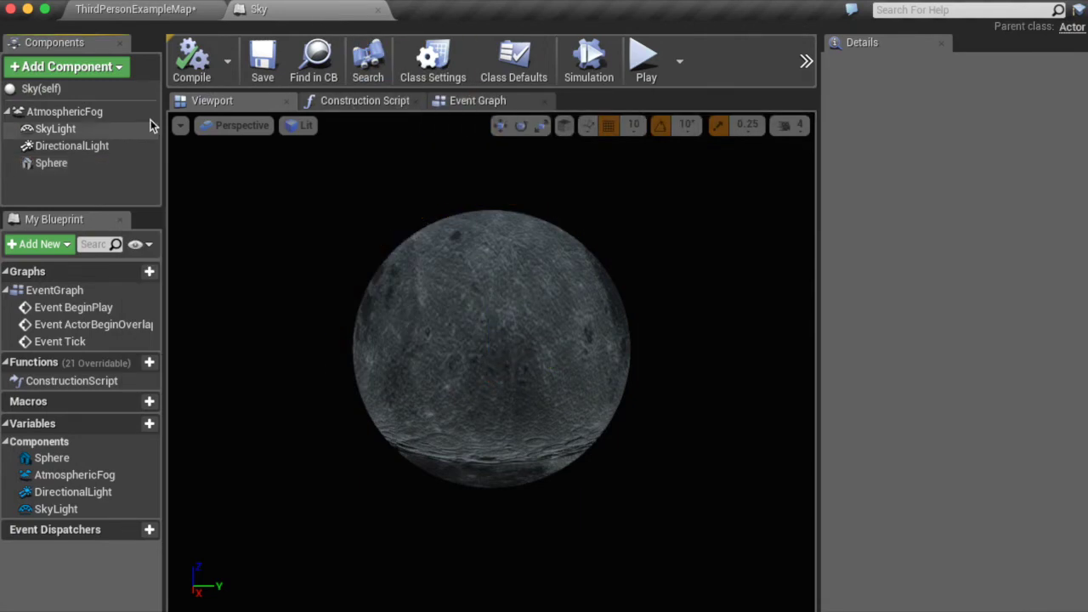
pyautogui.click(102, 71)
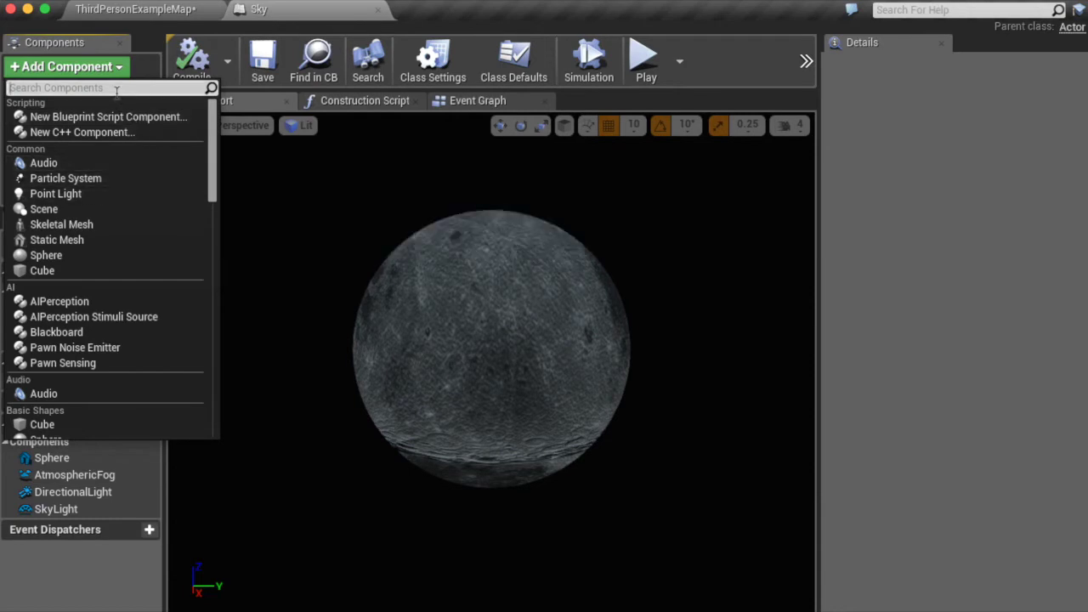
pyautogui.write('ro')
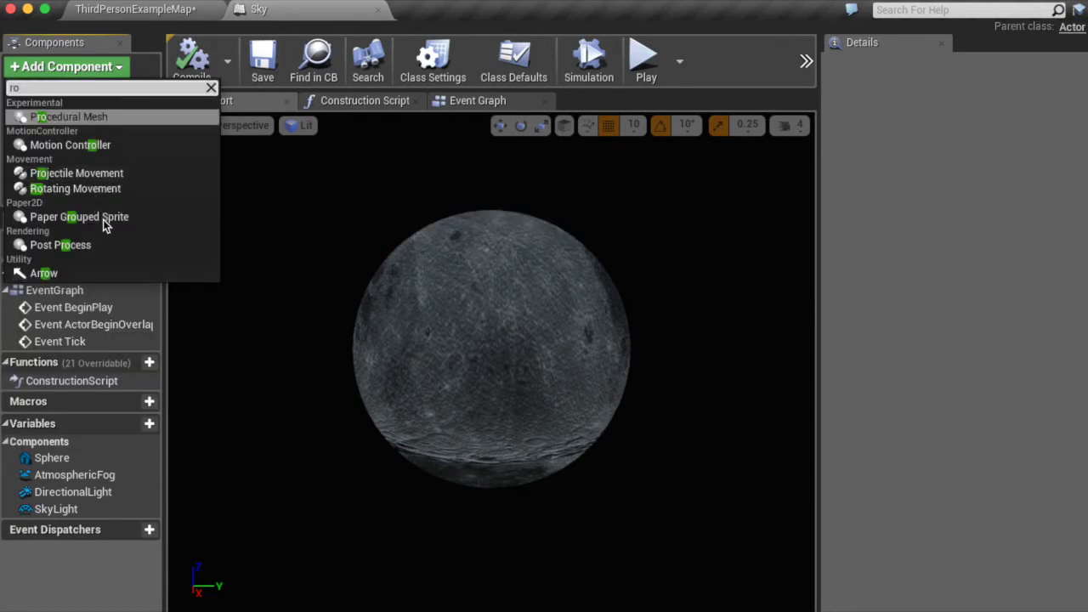
pyautogui.click(101, 187)
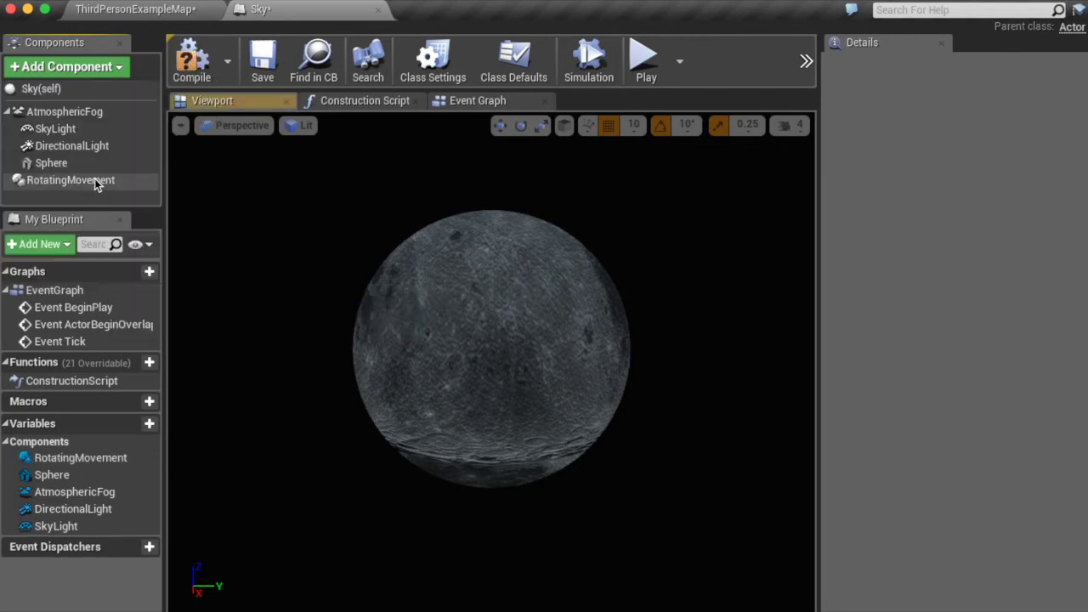
pyautogui.click(95, 181)
pyautogui.click(182, 55)
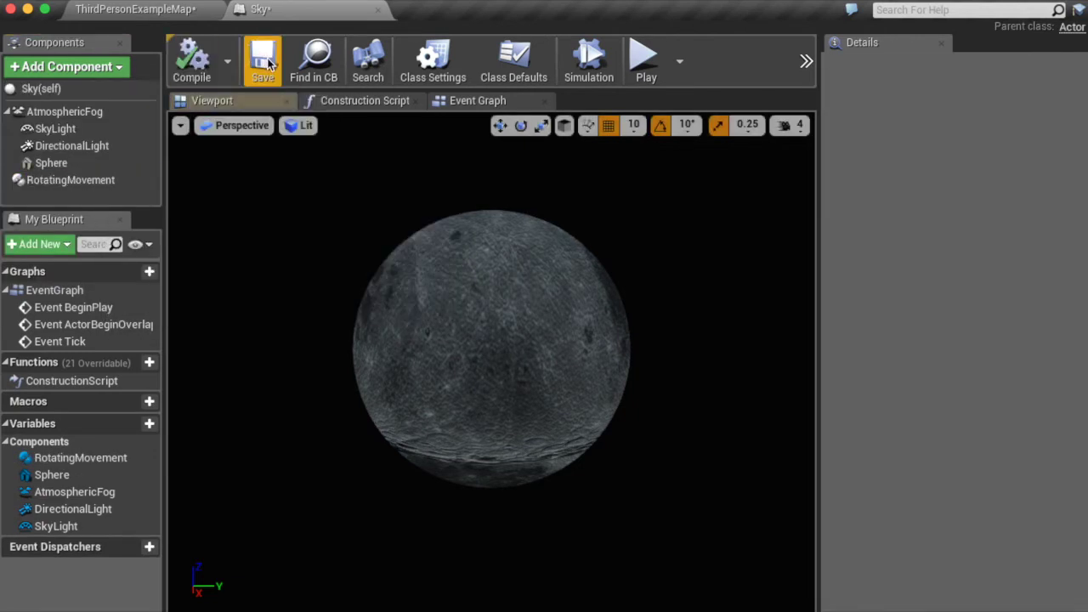
# Set the RotatingMovement component's rotation rate to pitch 180 and yaw 0, then compile and save the Sky blueprint
pyautogui.click(119, 179)
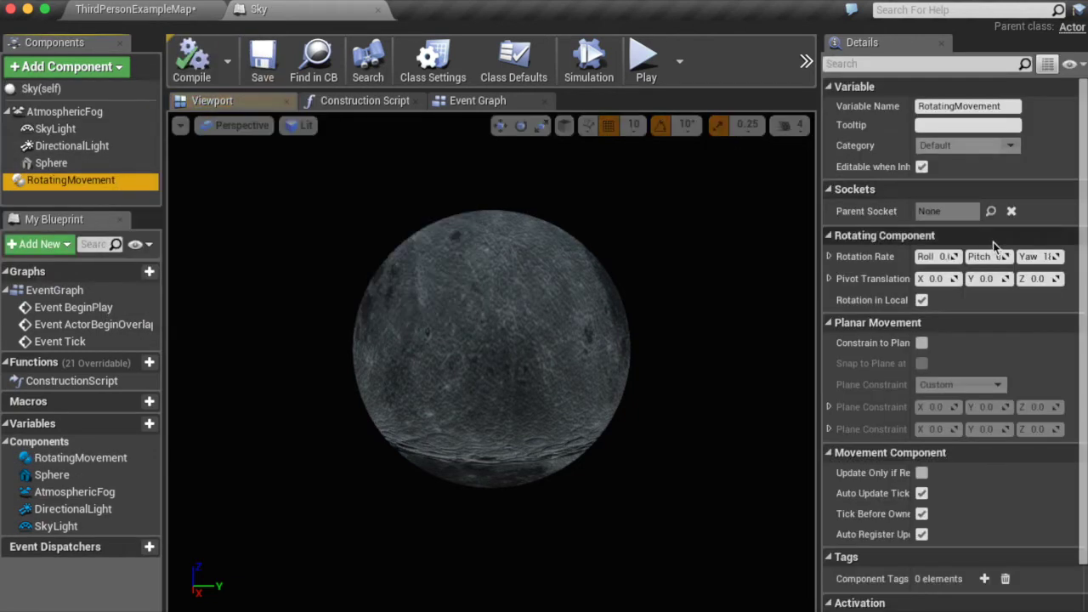
pyautogui.click(828, 256)
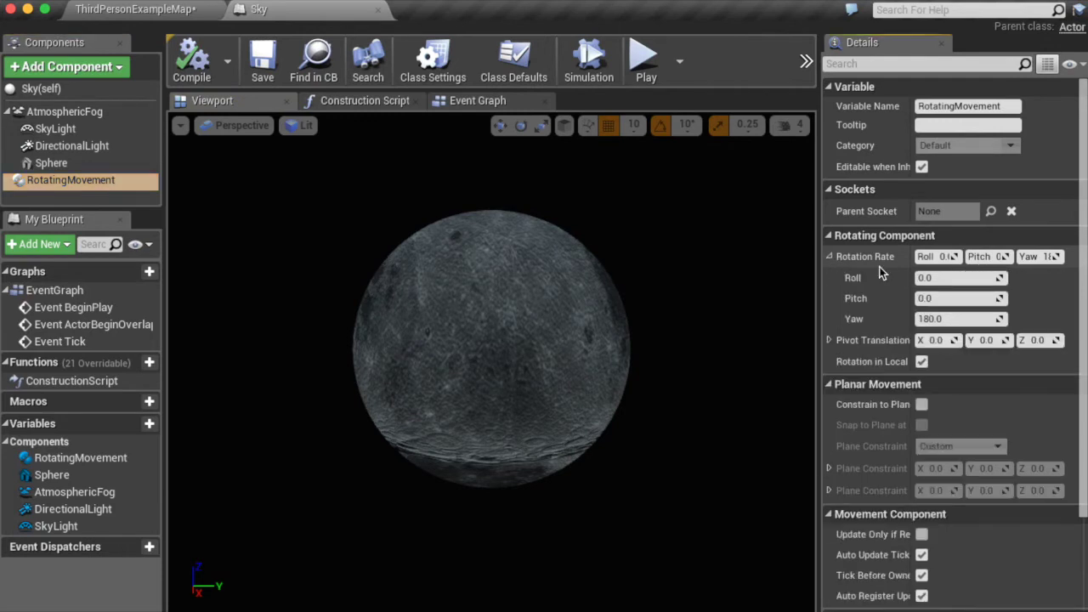
pyautogui.click(941, 299)
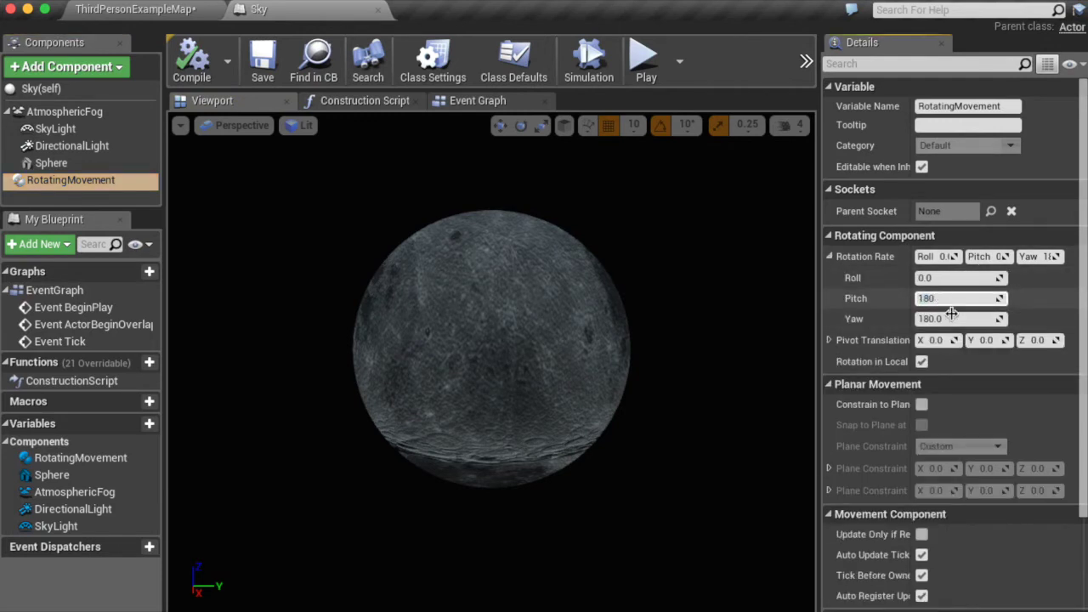
pyautogui.press('Return')
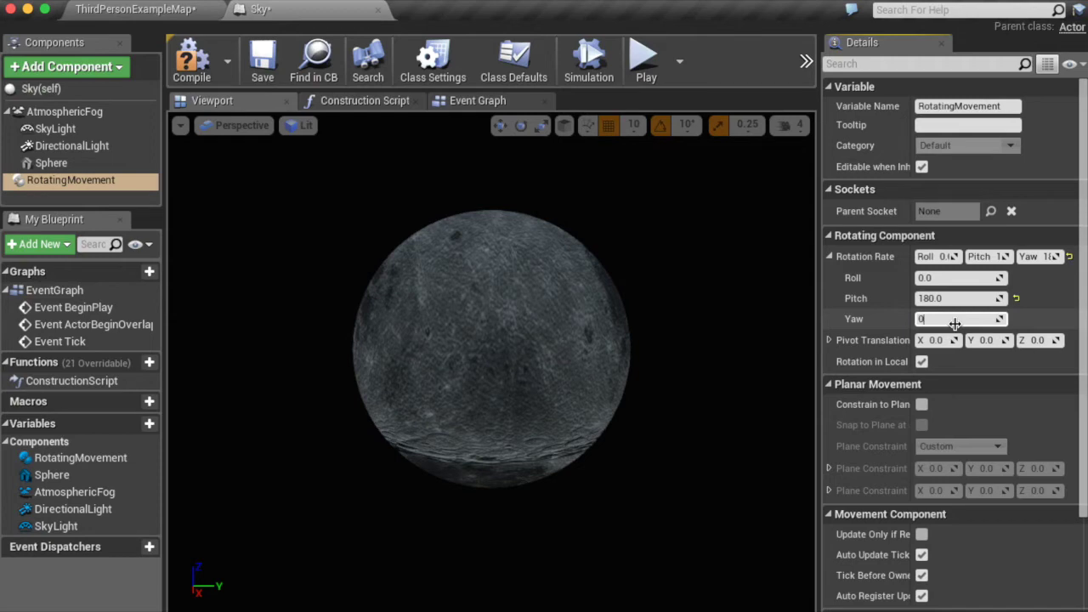
pyautogui.click(191, 59)
pyautogui.click(263, 59)
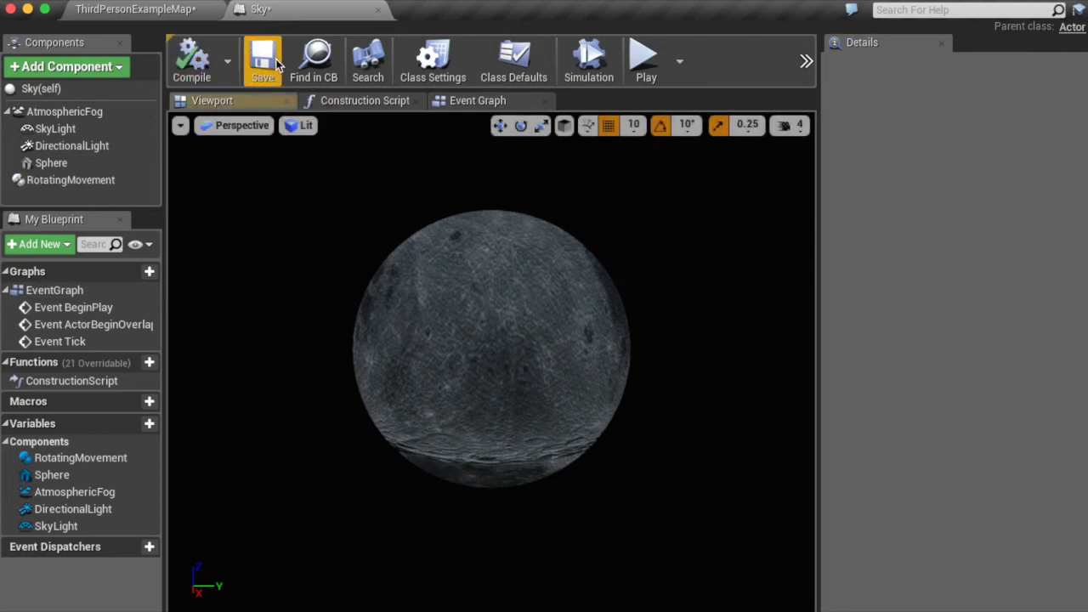
# Revise the RotatingMovement component's pitch rotation rate, recompile the Sky blueprint and briefly play-test the level
pyautogui.click(197, 15)
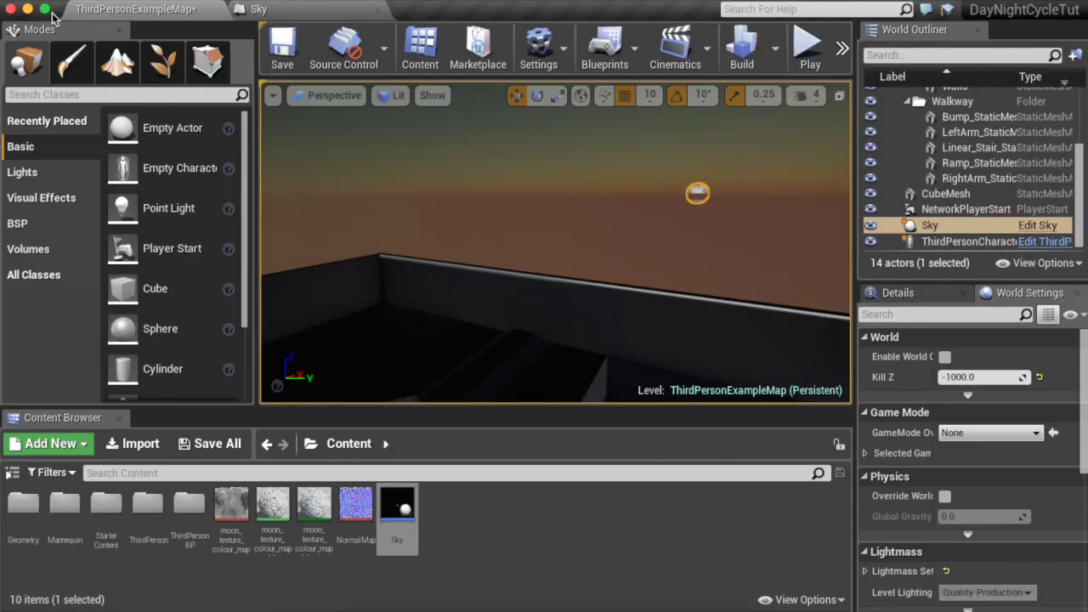
pyautogui.click(259, 10)
pyautogui.click(108, 183)
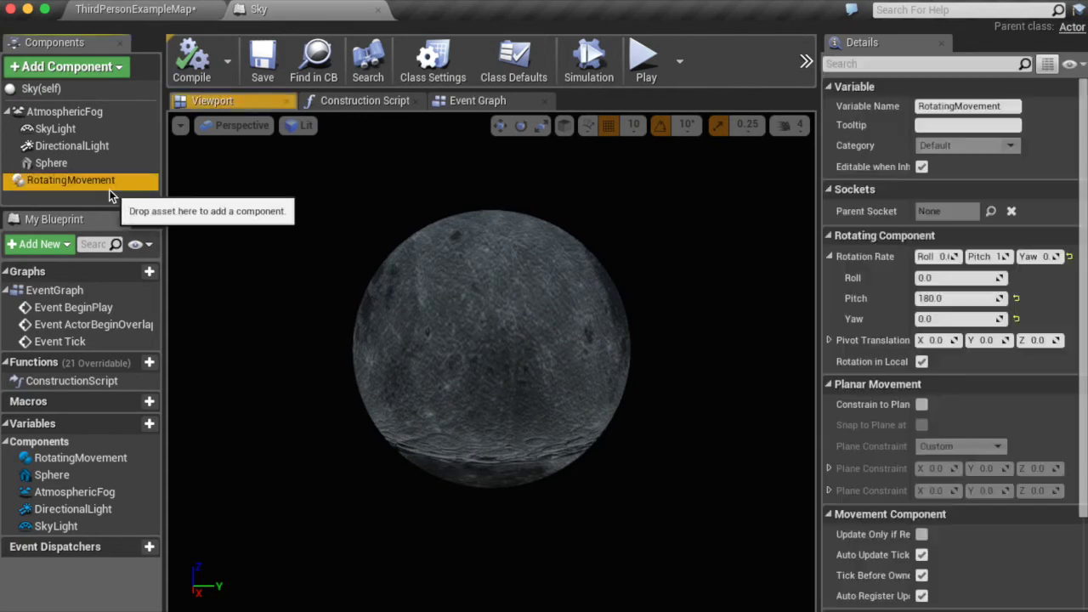
pyautogui.click(109, 183)
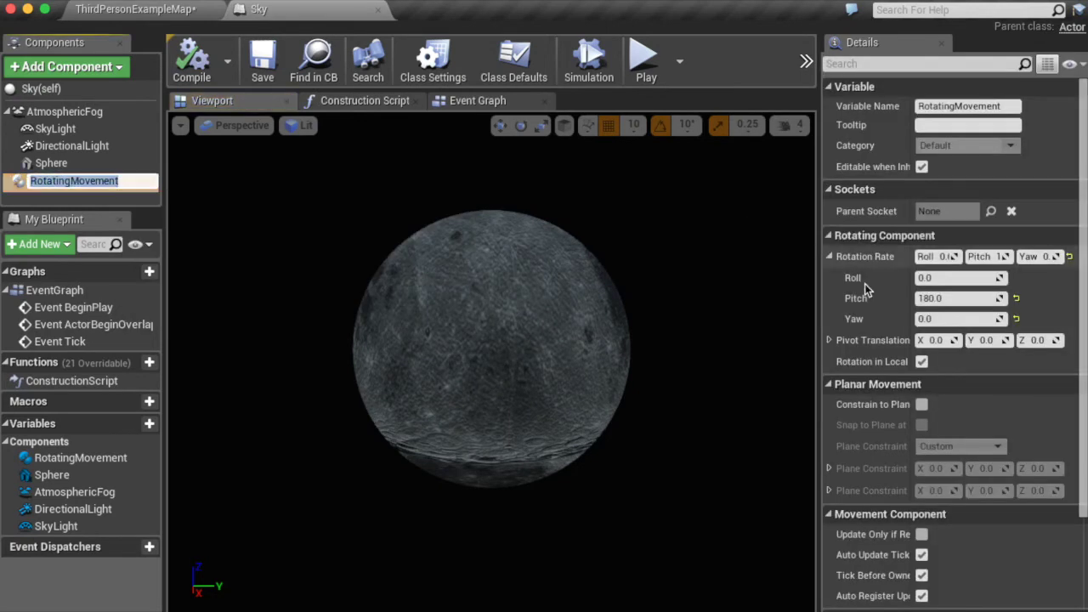
pyautogui.click(918, 298)
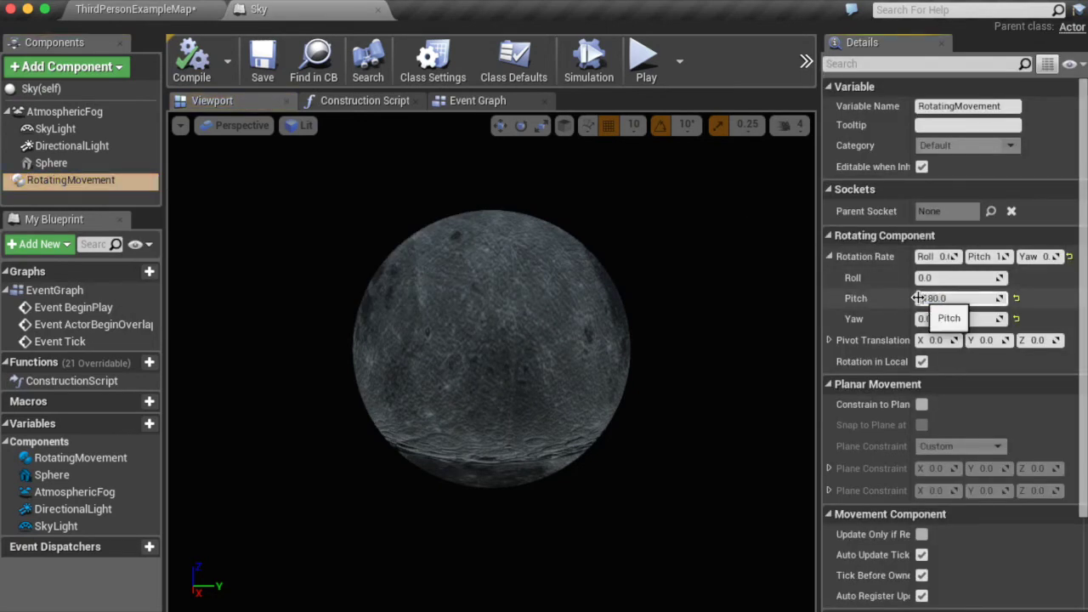
pyautogui.press('Return')
pyautogui.click(197, 58)
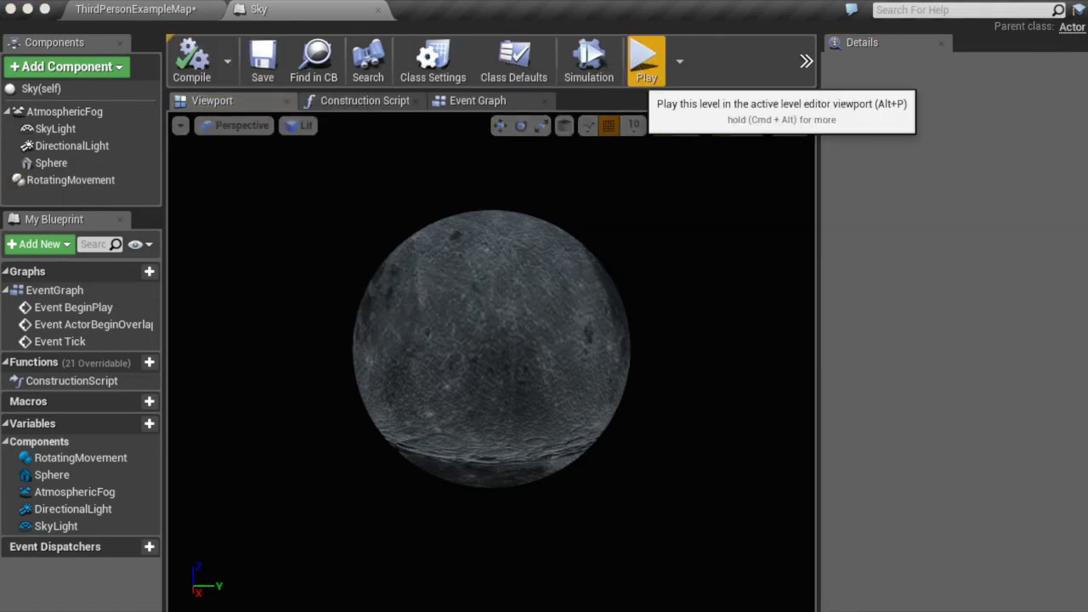
pyautogui.click(643, 59)
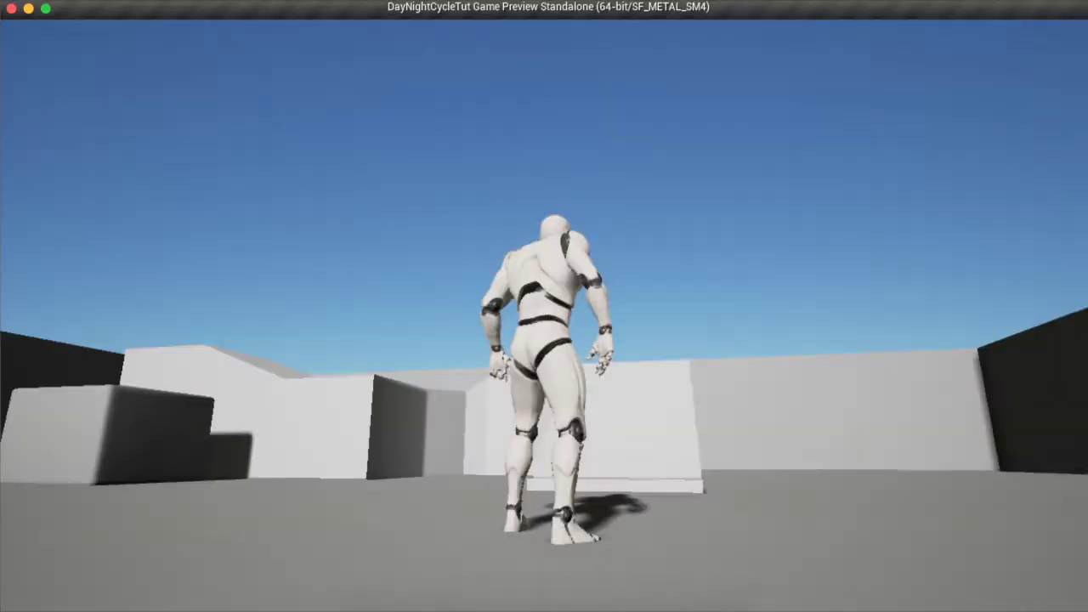
pyautogui.press('Escape')
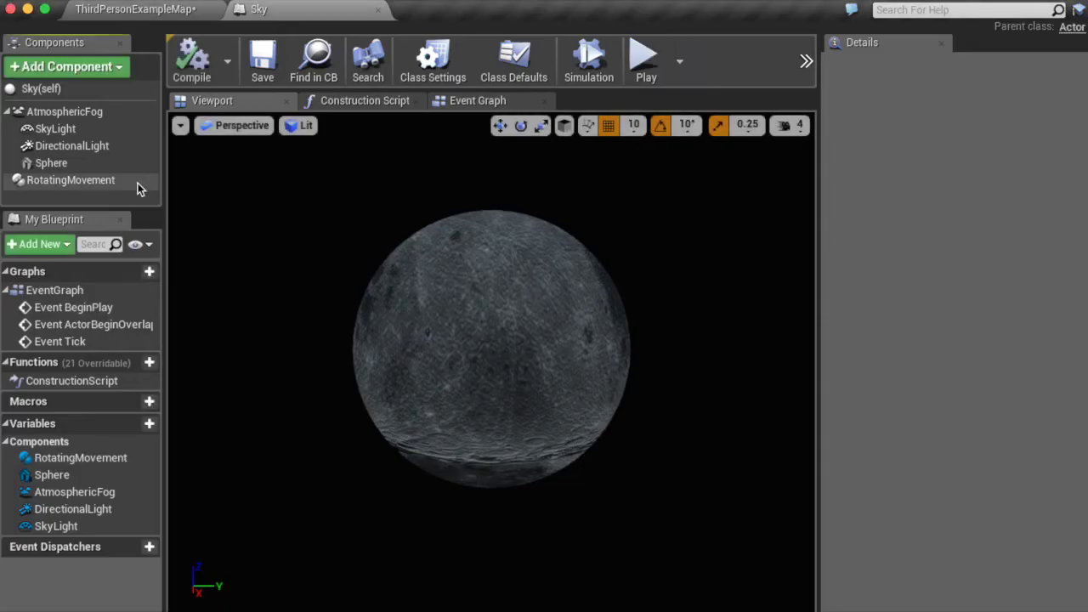
# Set the RotatingMovement component's pitch rotation rate to -10, then compile and save the Sky blueprint
pyautogui.click(137, 183)
pyautogui.click(937, 299)
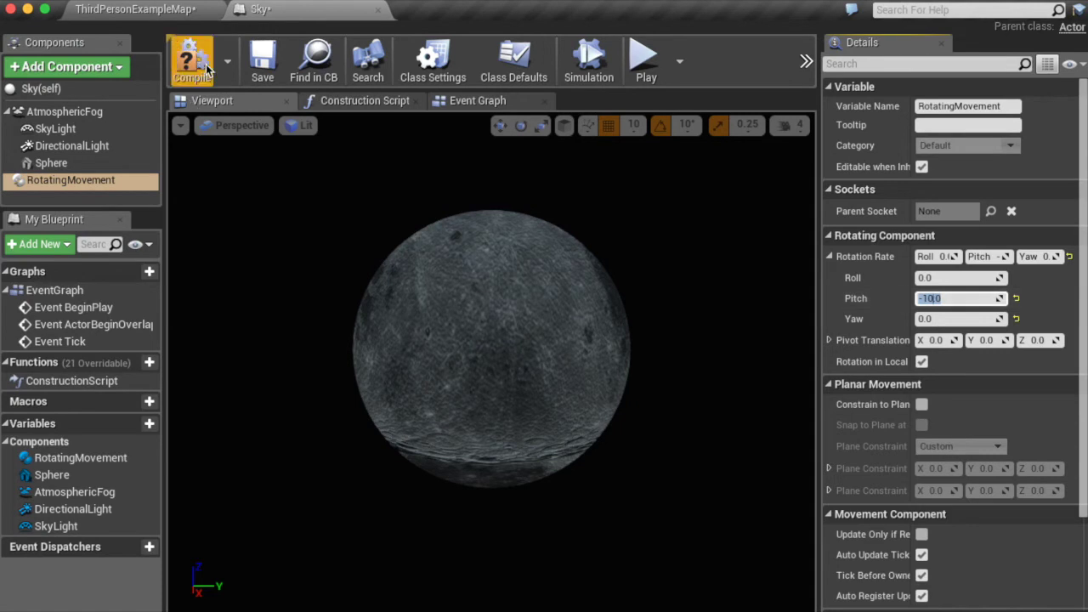
pyautogui.click(193, 59)
pyautogui.click(263, 59)
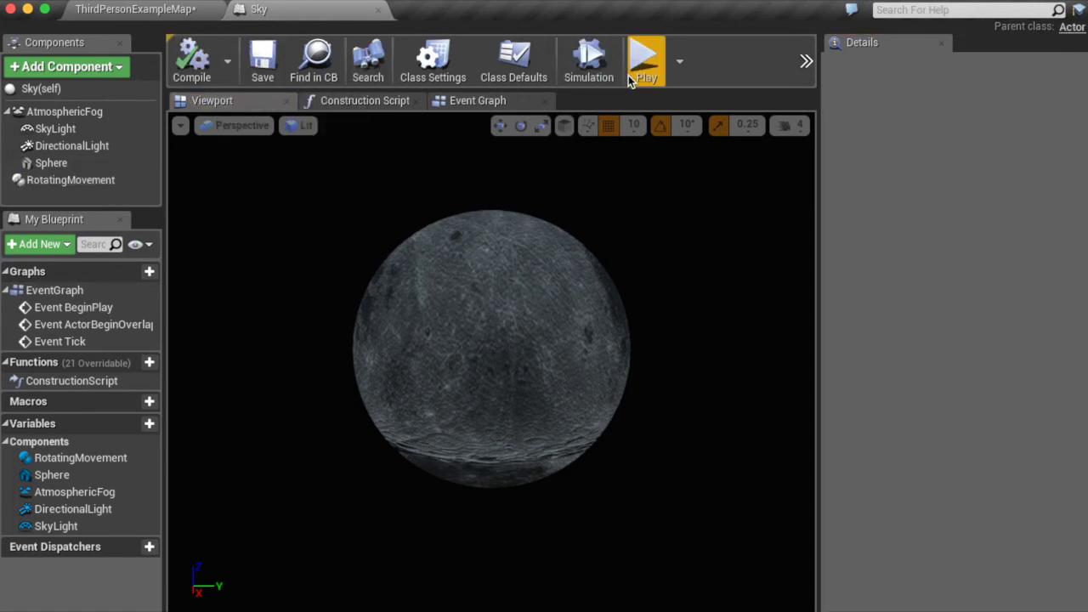
# Play the level and watch how the sun moves across the sky and how bright the scene looks
pyautogui.click(644, 61)
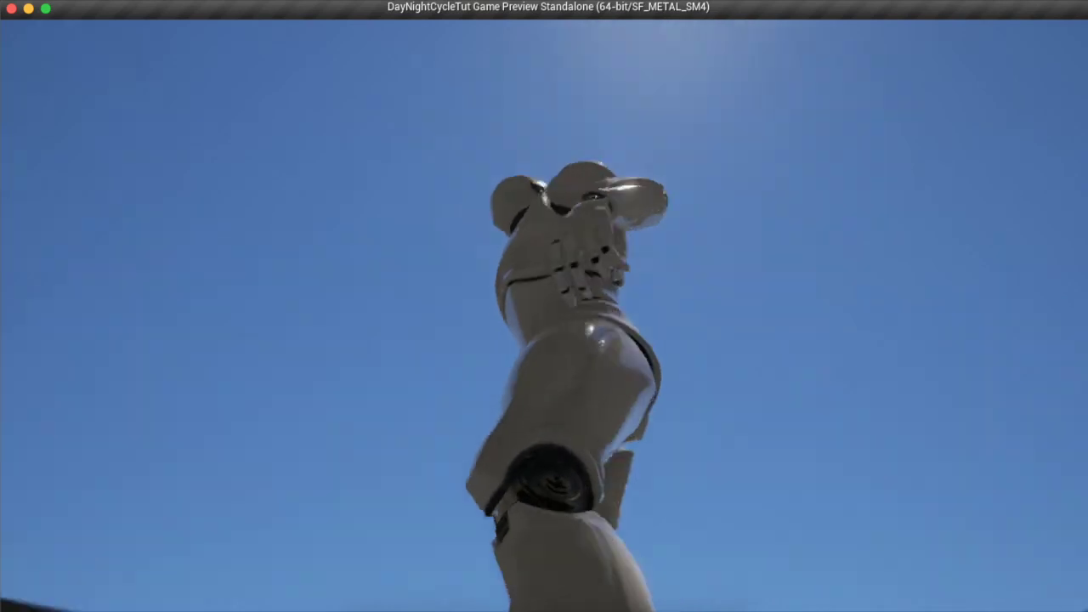
pyautogui.press('space')
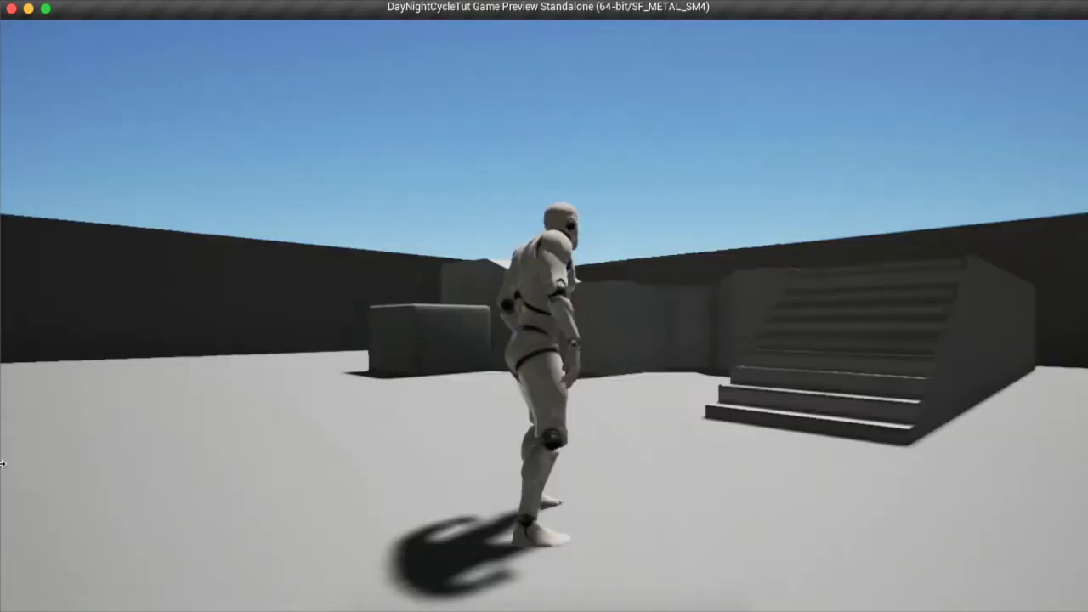
pyautogui.press('Escape')
pyautogui.click(113, 10)
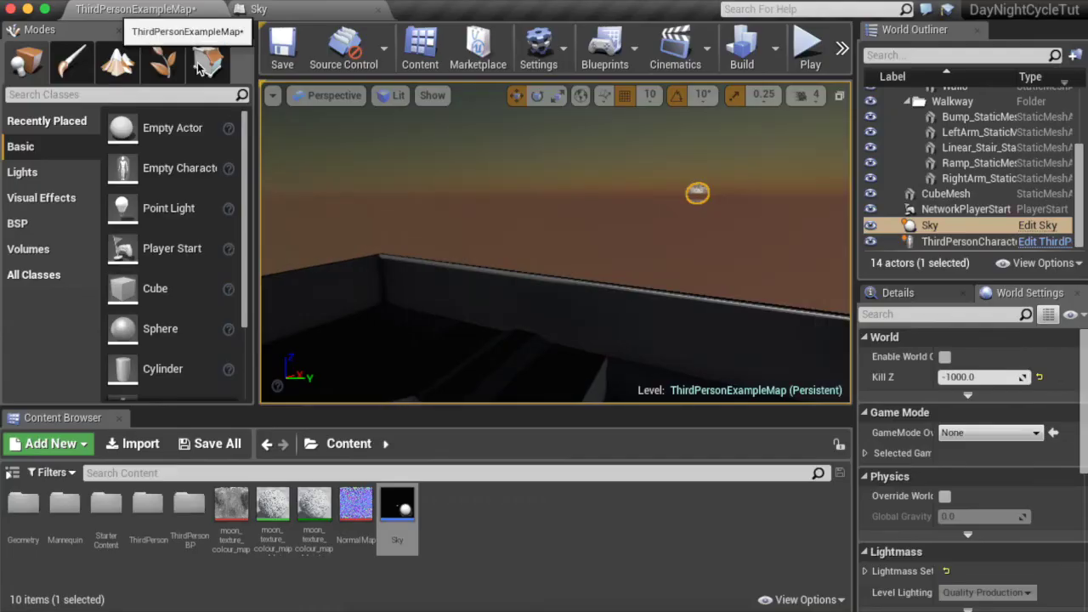
# Set the DirectionalLight component's intensity to 5.0 in the Sky blueprint, then compile and save it
pyautogui.click(334, 15)
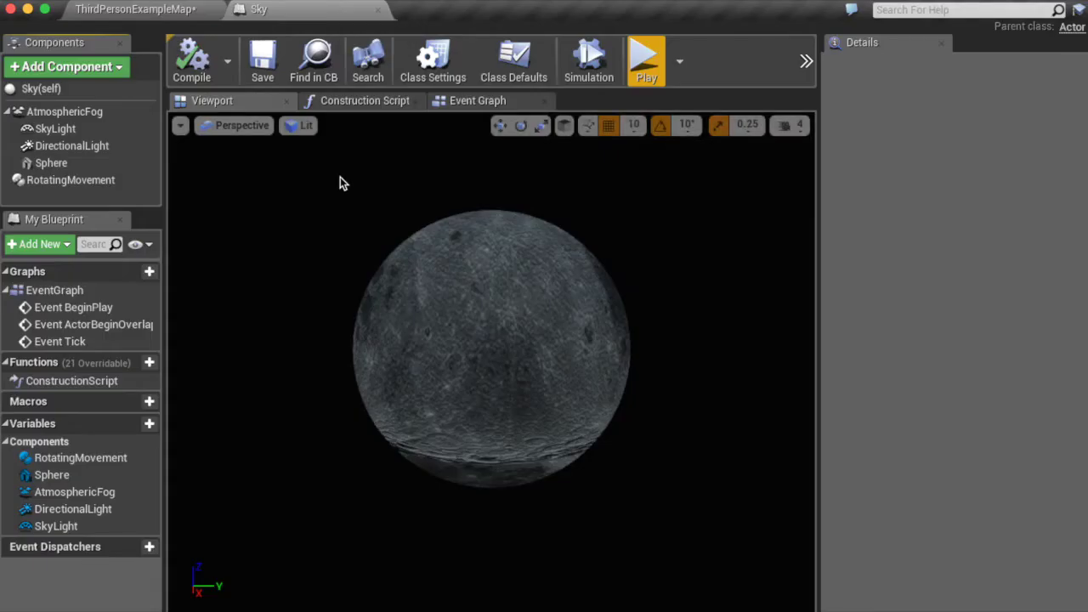
pyautogui.click(115, 149)
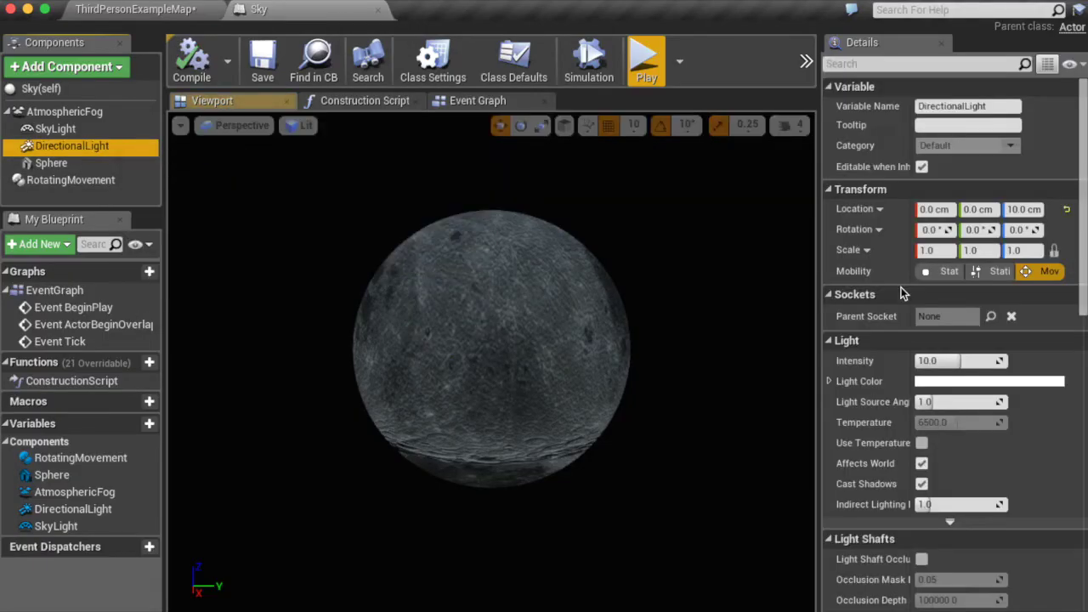
pyautogui.click(945, 360)
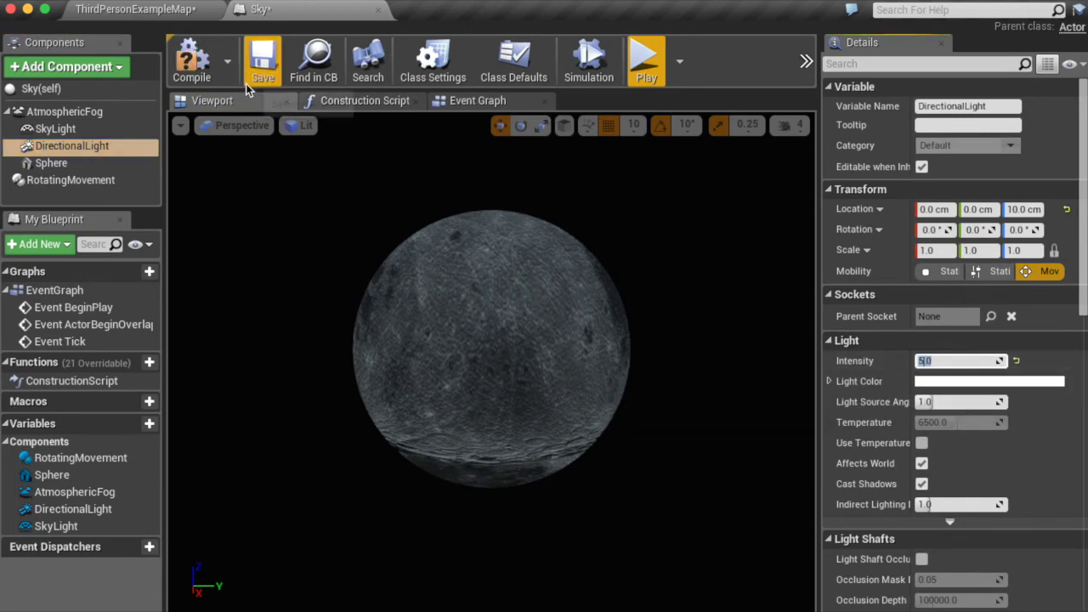
pyautogui.click(194, 60)
pyautogui.click(265, 61)
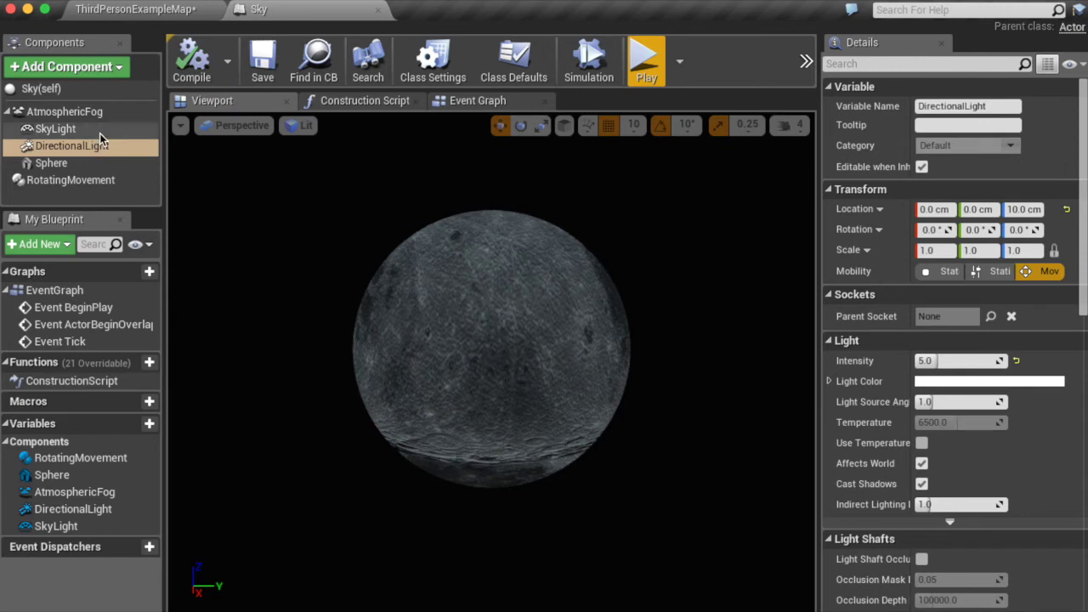
# Look over the SkyLight component, then play-test ThirdPersonExampleMap to check the sky and lighting while moving the character around
pyautogui.click(59, 129)
pyautogui.scroll(10, 602, 280)
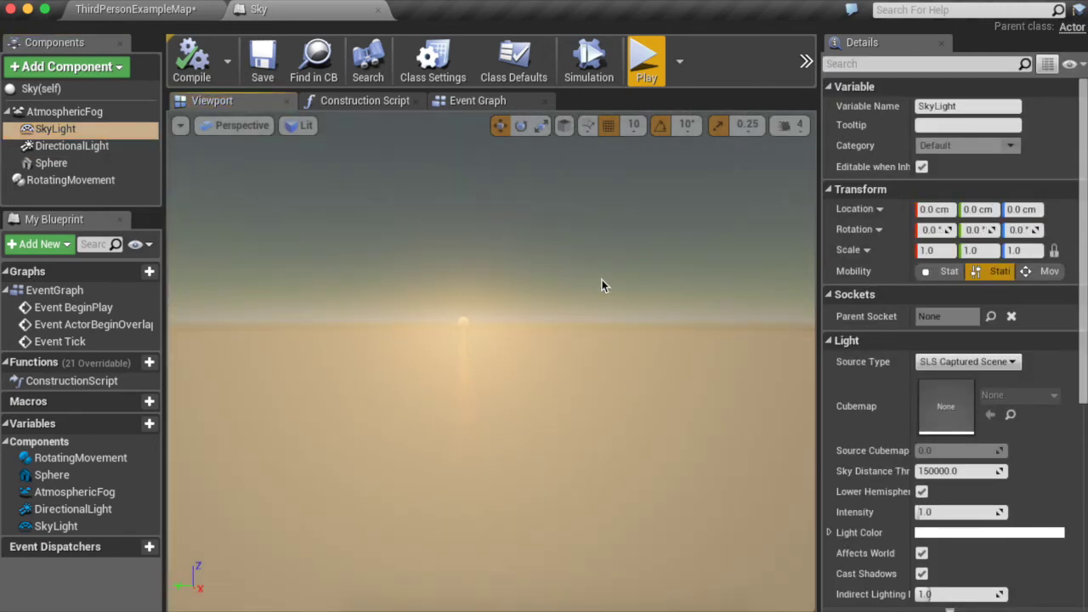
pyautogui.click(141, 12)
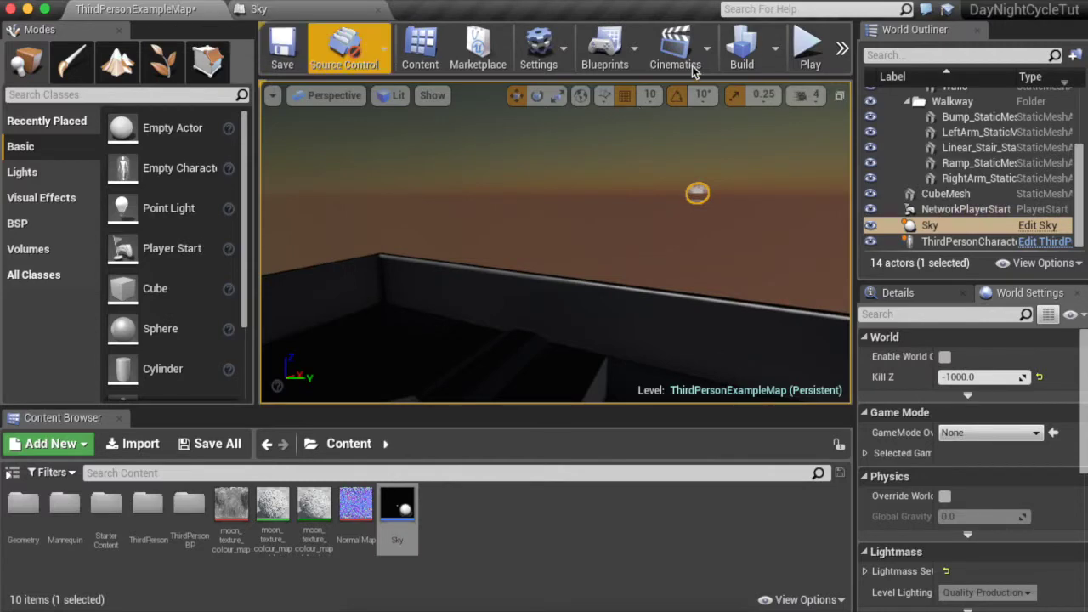
pyautogui.click(809, 47)
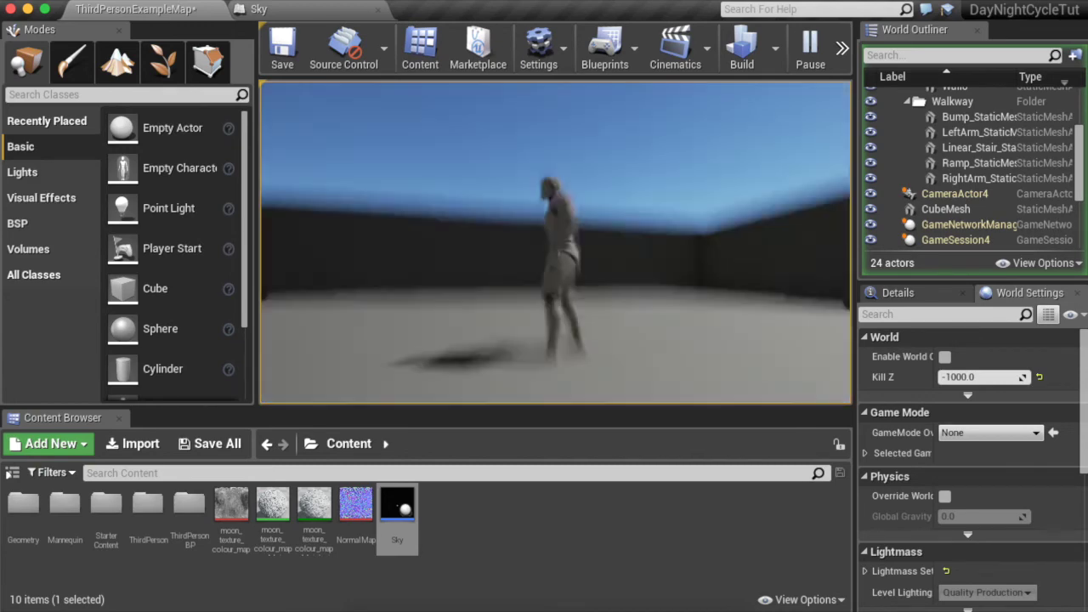
pyautogui.press('s')
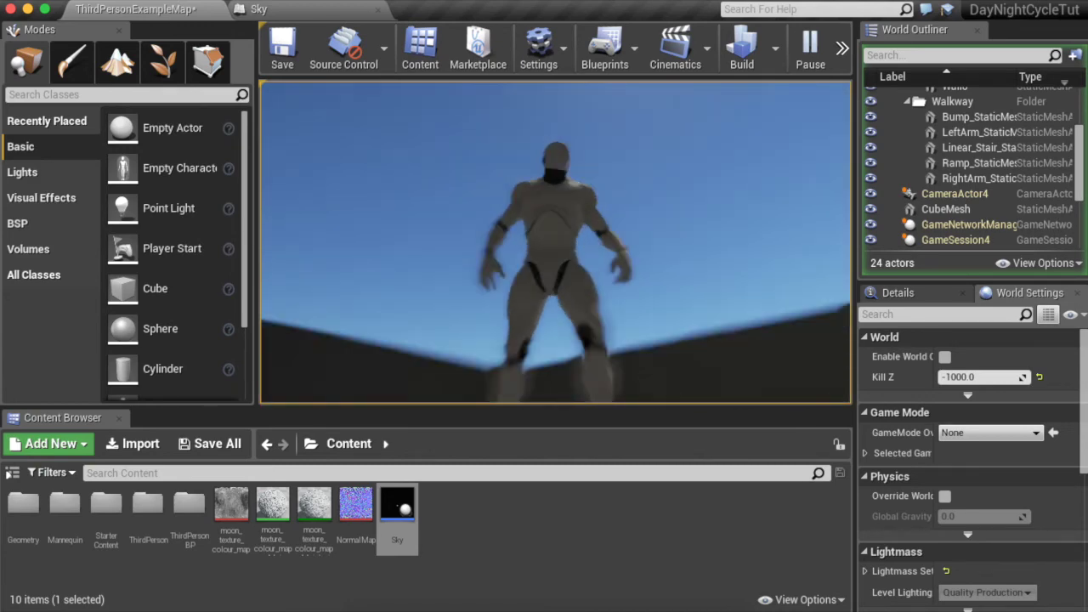
pyautogui.press('space')
pyautogui.press('w')
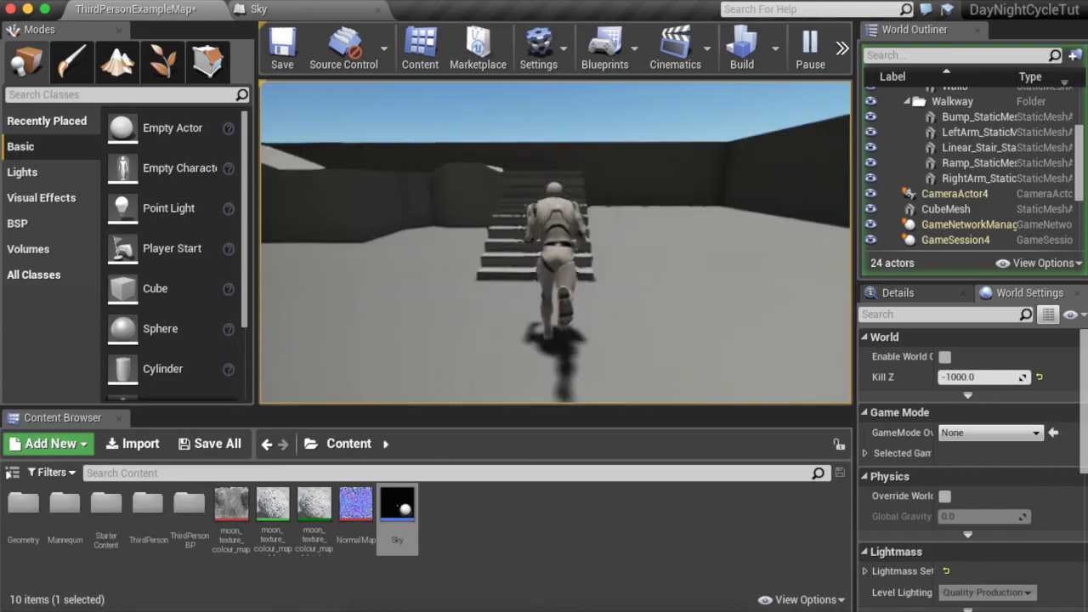
pyautogui.press('Escape')
# Set the RotatingMovement component's pitch rotation rate to -1.0 and compile the Sky blueprint
pyautogui.click(335, 9)
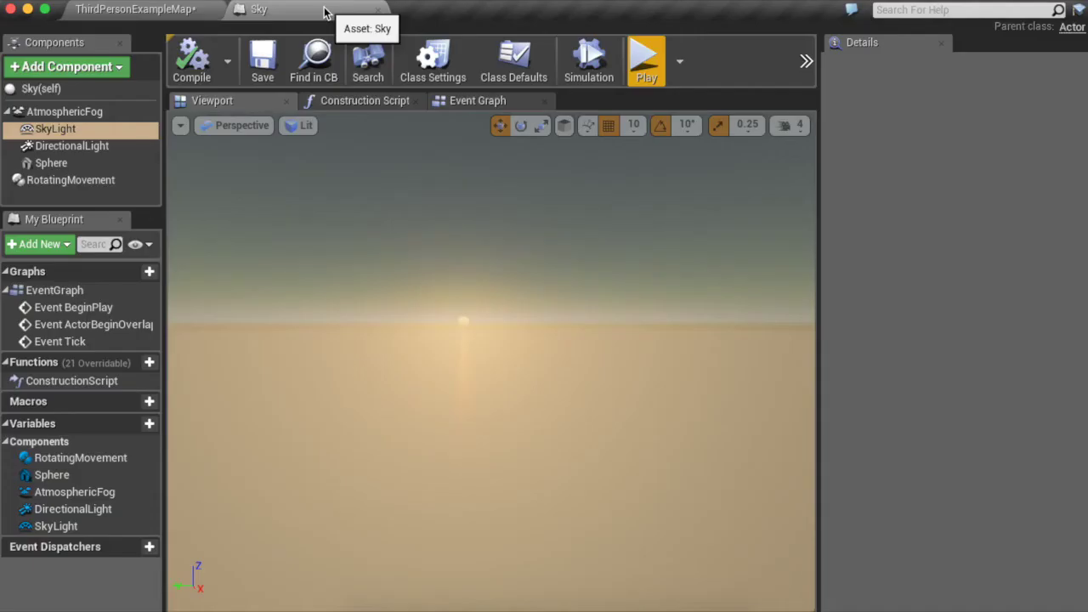
pyautogui.click(134, 181)
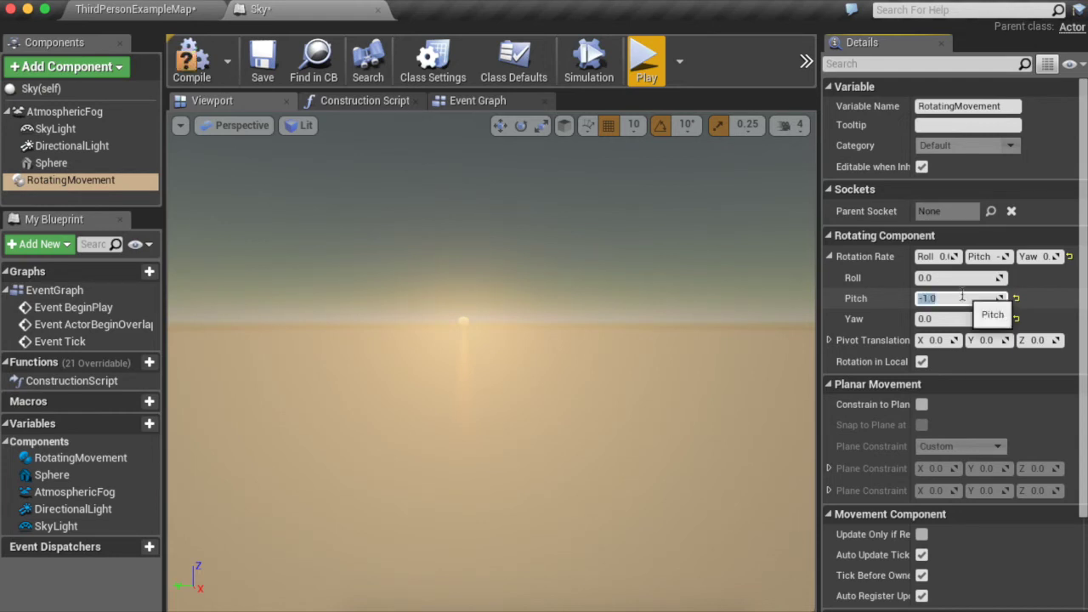
pyautogui.click(191, 60)
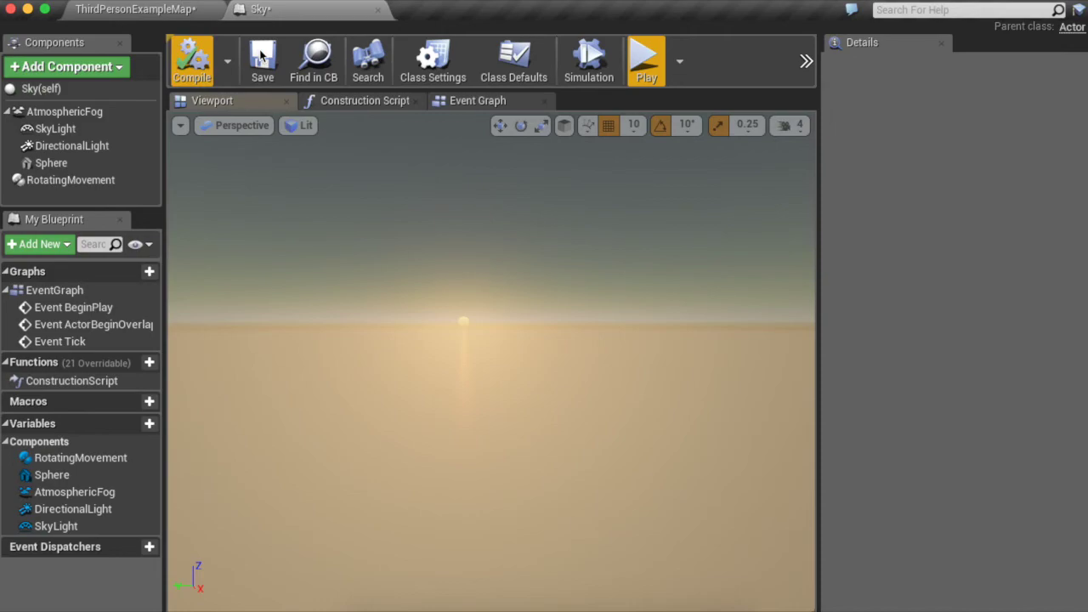
# Set the RotatingMovement component's pitch rotation rate to -0.01, then compile and save the Sky blueprint
pyautogui.click(263, 59)
pyautogui.click(654, 56)
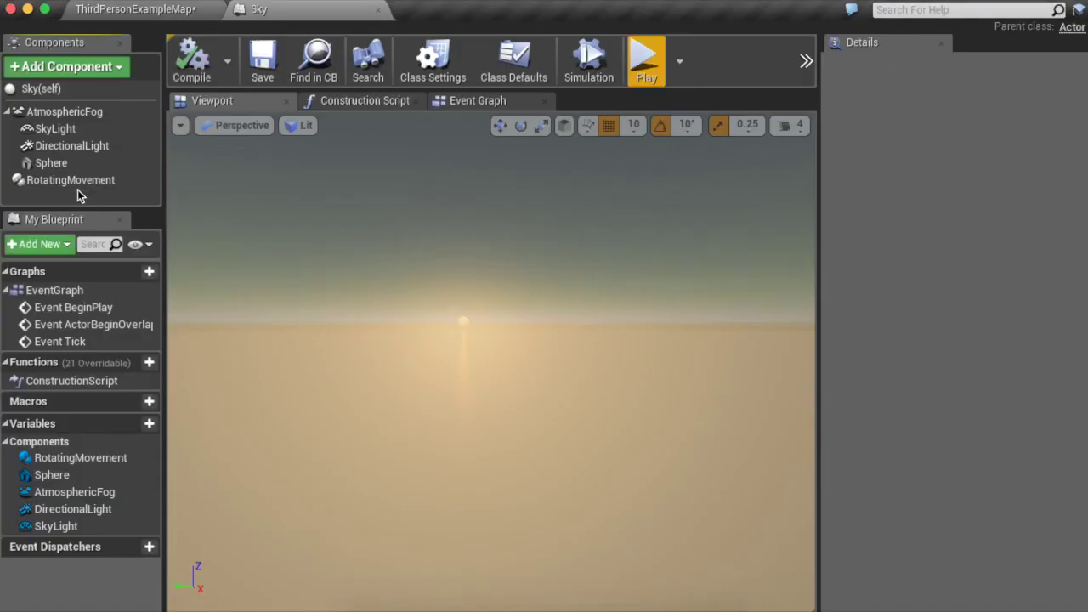
pyautogui.click(77, 184)
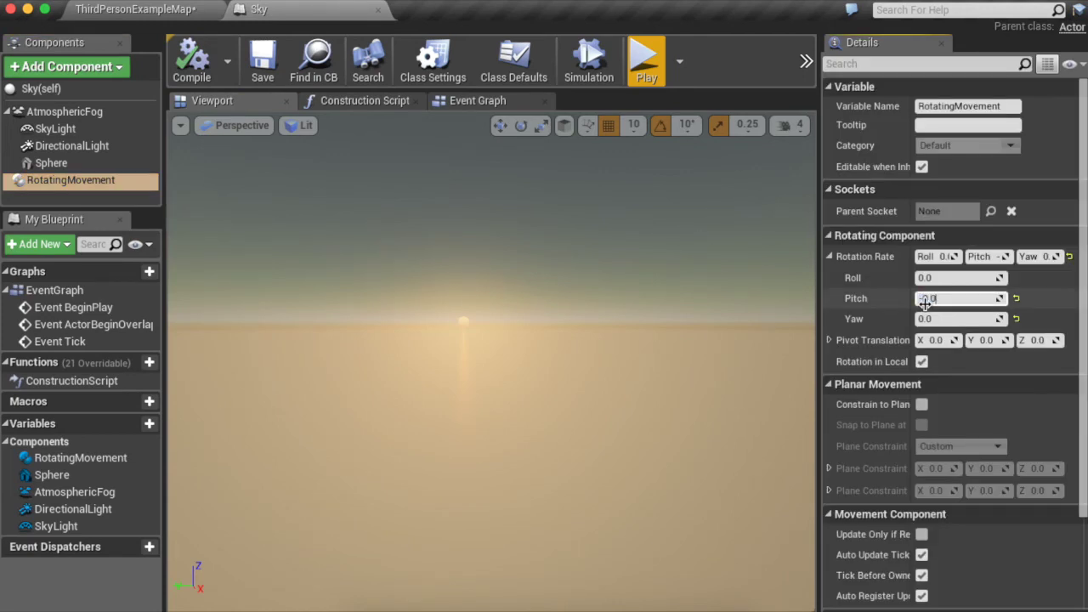
pyautogui.click(191, 58)
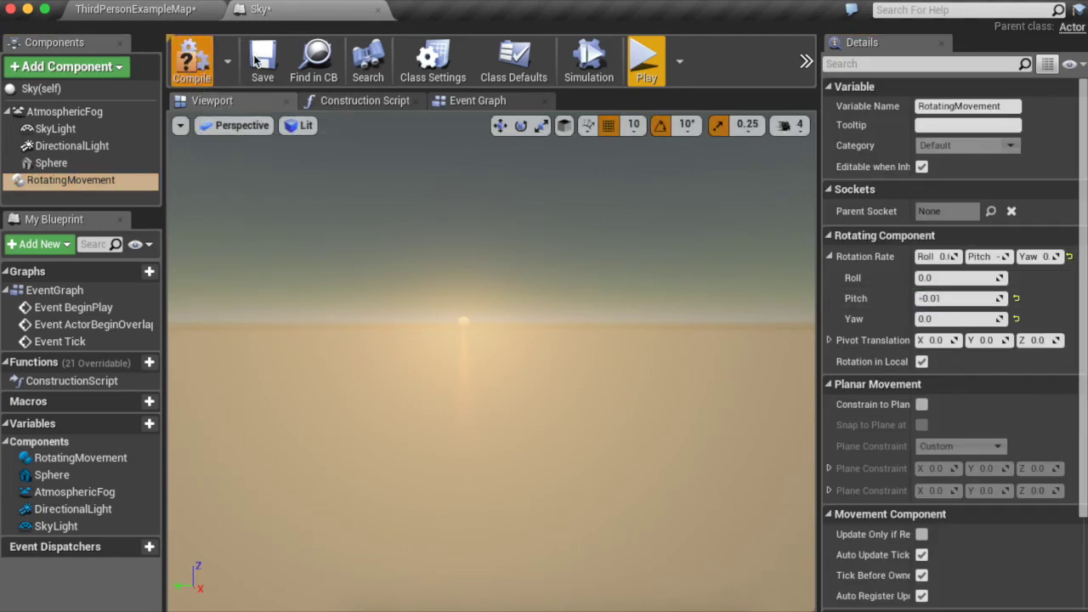
pyautogui.click(262, 58)
# Play-test the level, moving and jumping the character toward the horizon to check the moon and sky, then end the preview
pyautogui.click(646, 62)
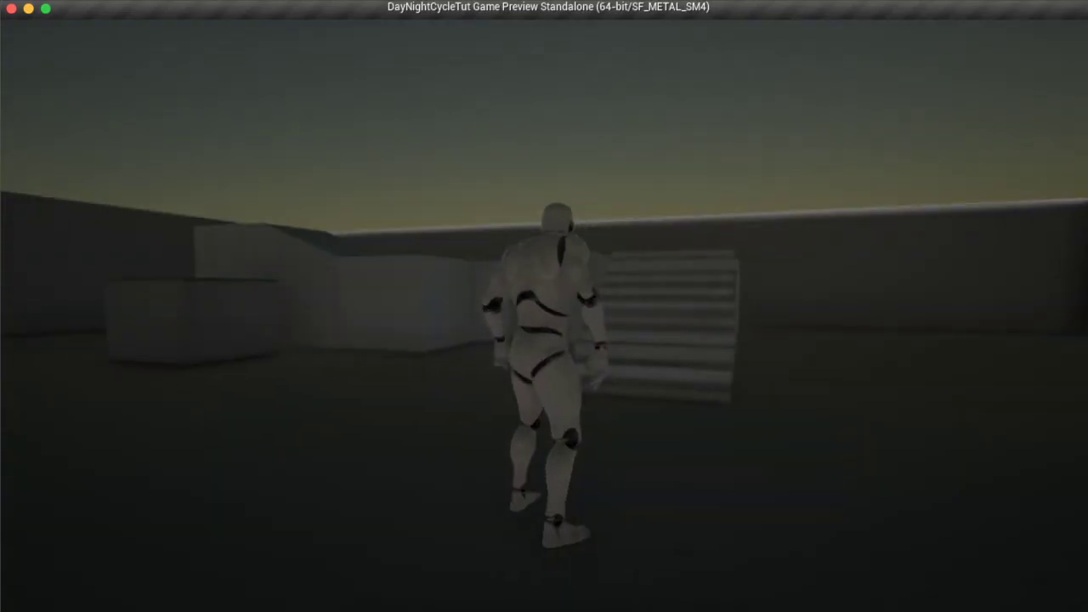
pyautogui.press('w')
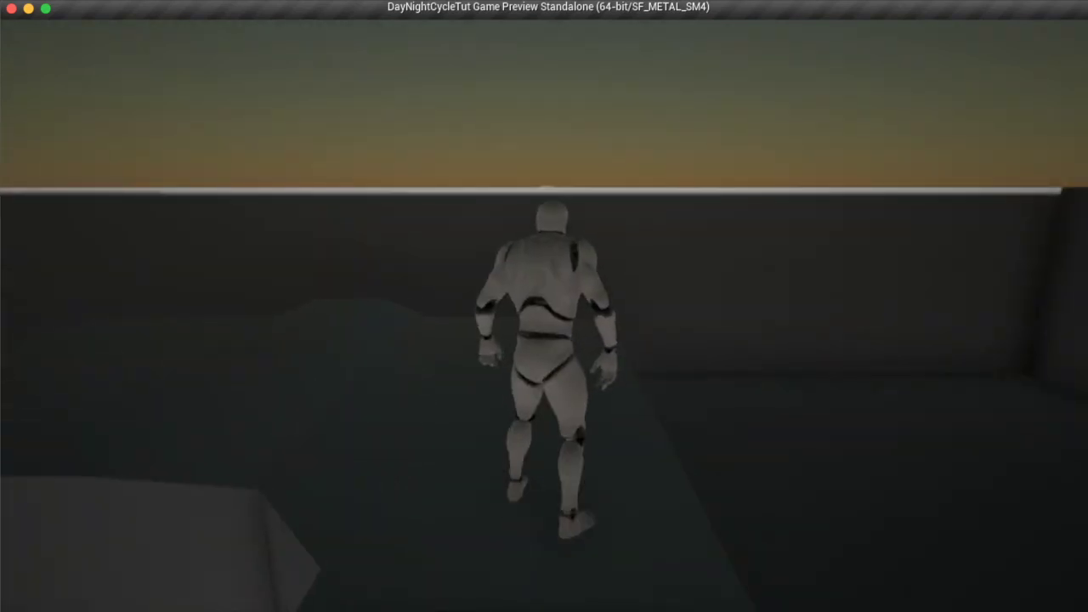
pyautogui.press('space')
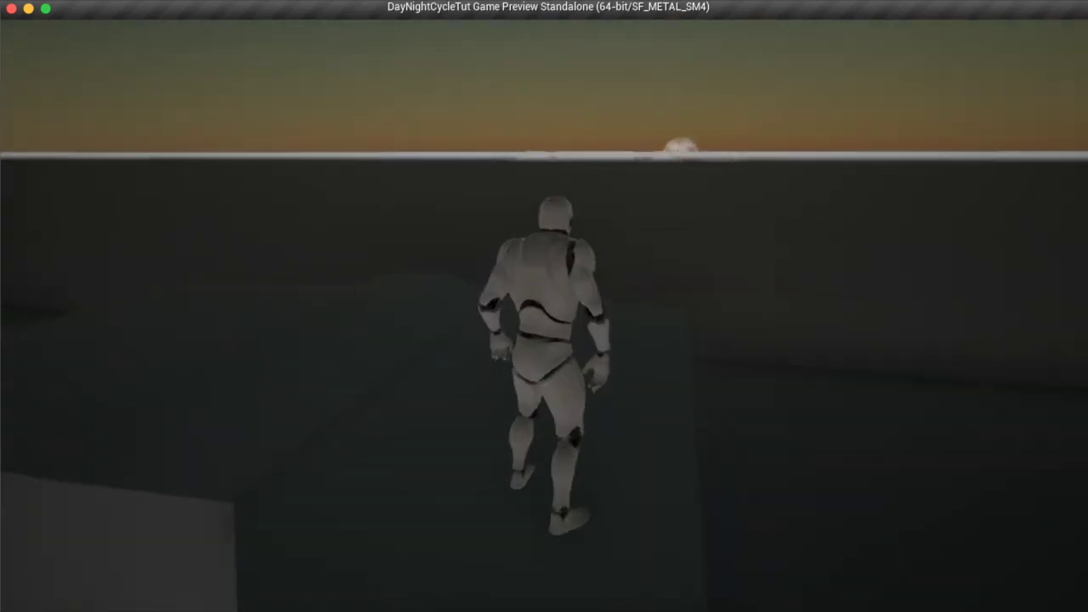
pyautogui.press('space')
pyautogui.press('a')
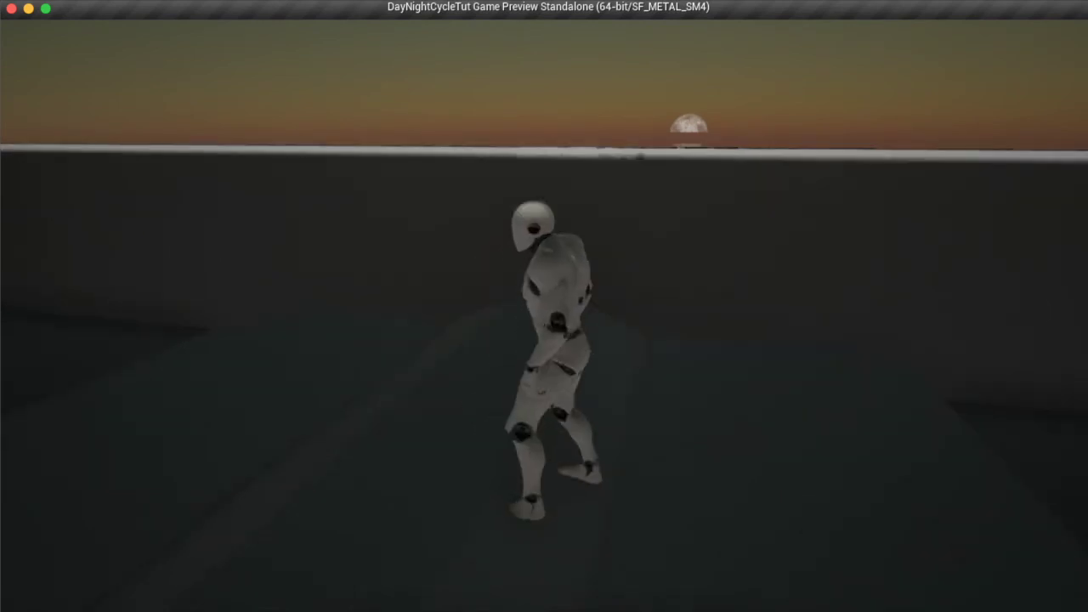
pyautogui.press('space')
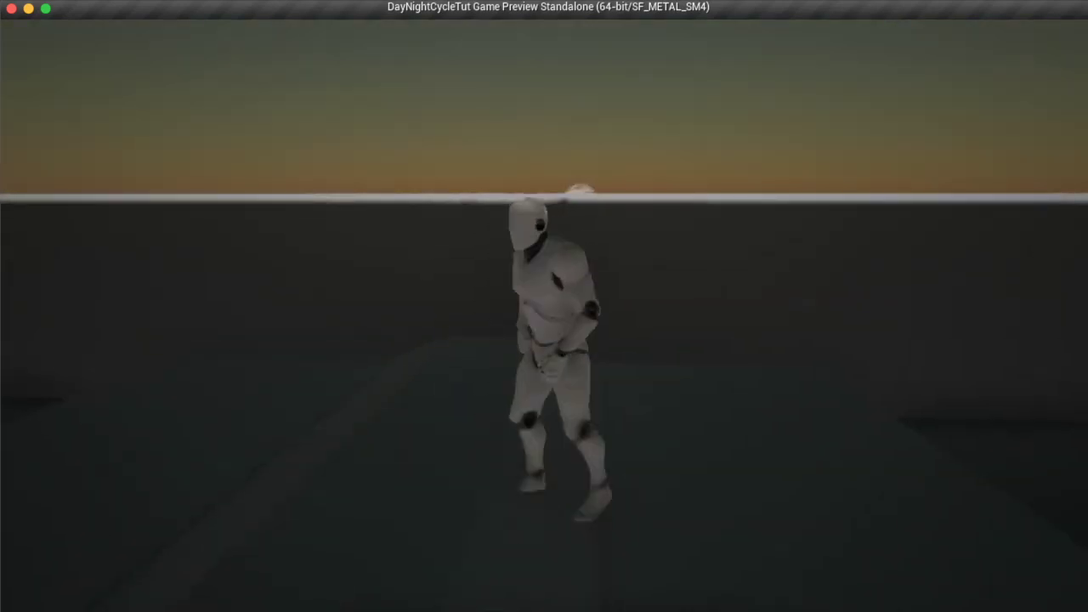
pyautogui.press('d')
pyautogui.press('space')
pyautogui.press('space')
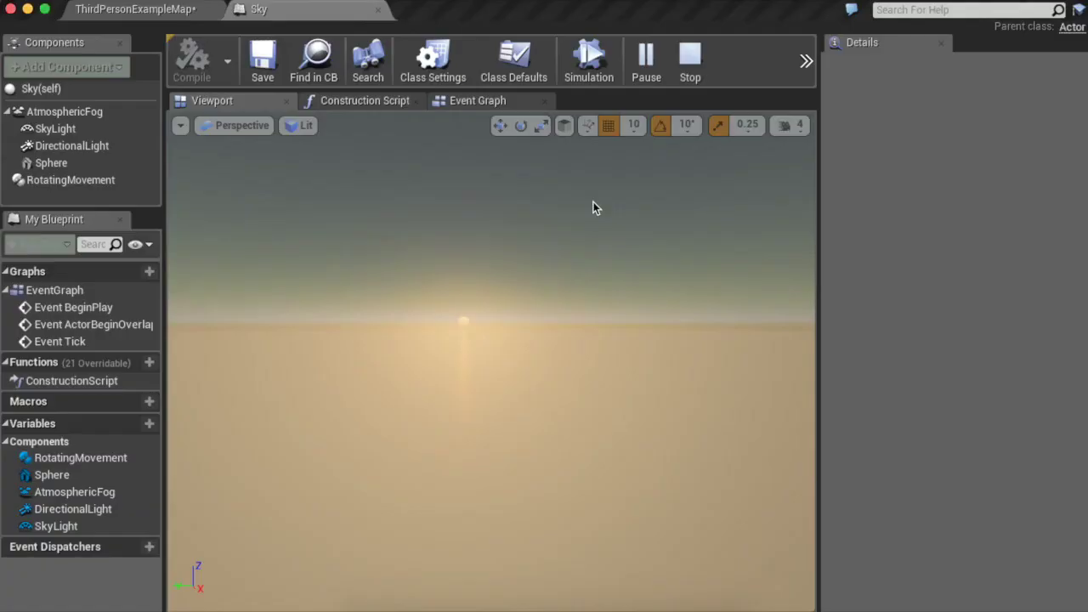
pyautogui.press('Escape')
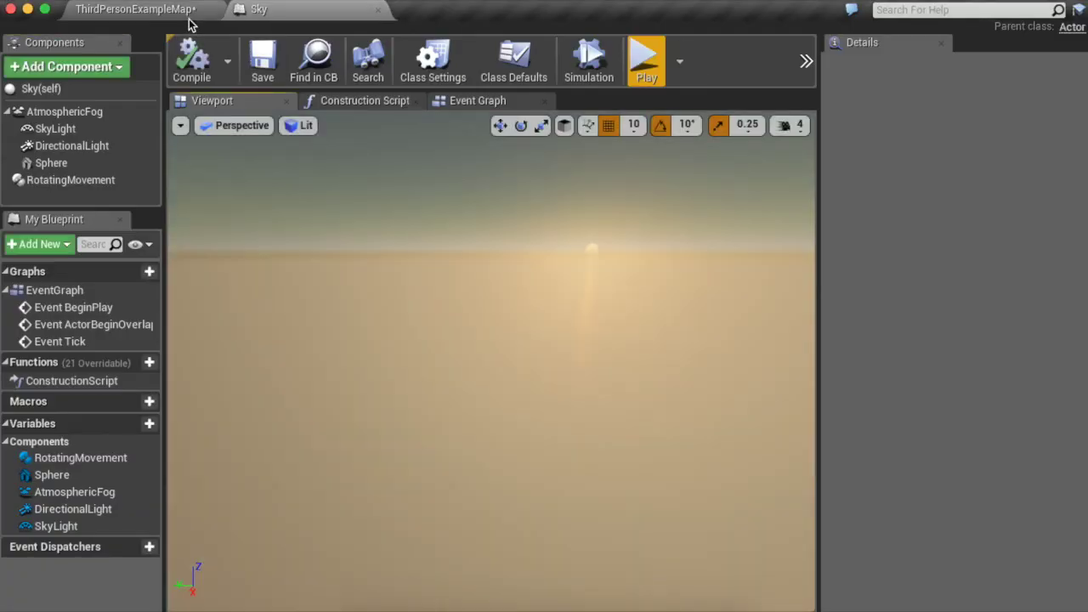
# Inspect the Sky actor, the NetworkPlayerStart and the surrounding sky in the ThirdPersonExampleMap level
pyautogui.click(188, 18)
pyautogui.press('w')
pyautogui.moveTo(620, 281); pyautogui.dragTo(619, 266, button='right')
pyautogui.press('f')
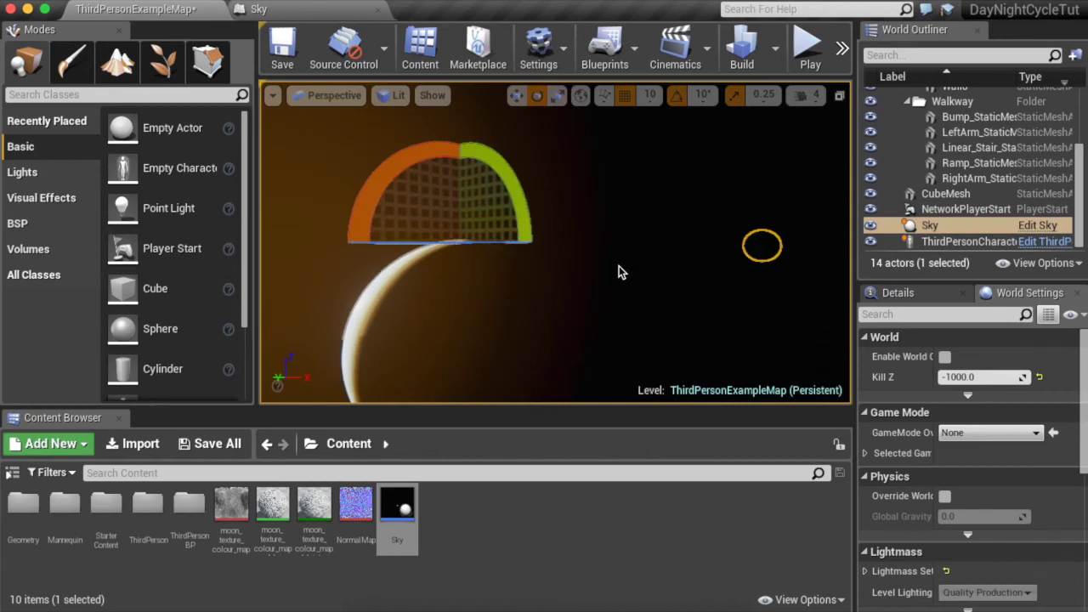
pyautogui.moveTo(729, 245); pyautogui.dragTo(717, 280, button='right')
pyautogui.doubleClick(966, 209)
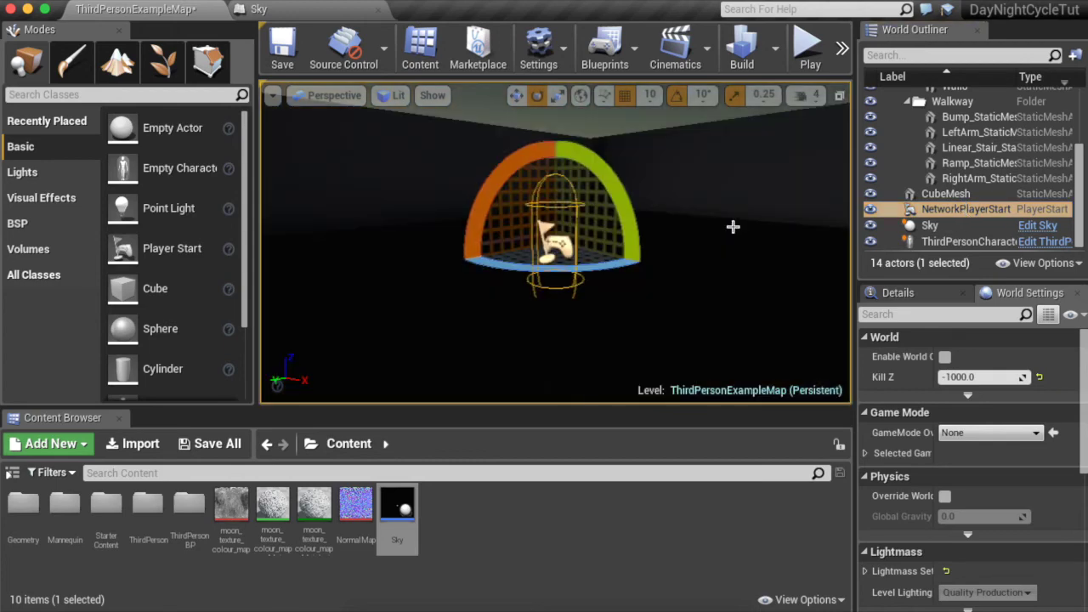
pyautogui.click(700, 190)
pyautogui.moveTo(701, 189); pyautogui.dragTo(700, 189, button='right')
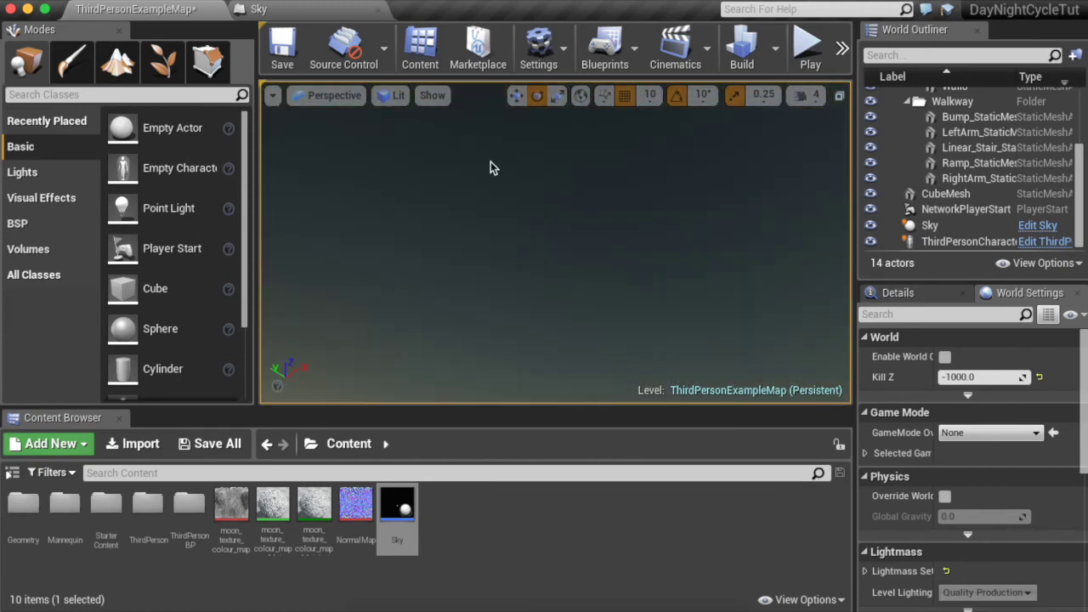
# Add a Static Mesh component to the Sky blueprint and assign it the Skybox mesh
pyautogui.click(261, 10)
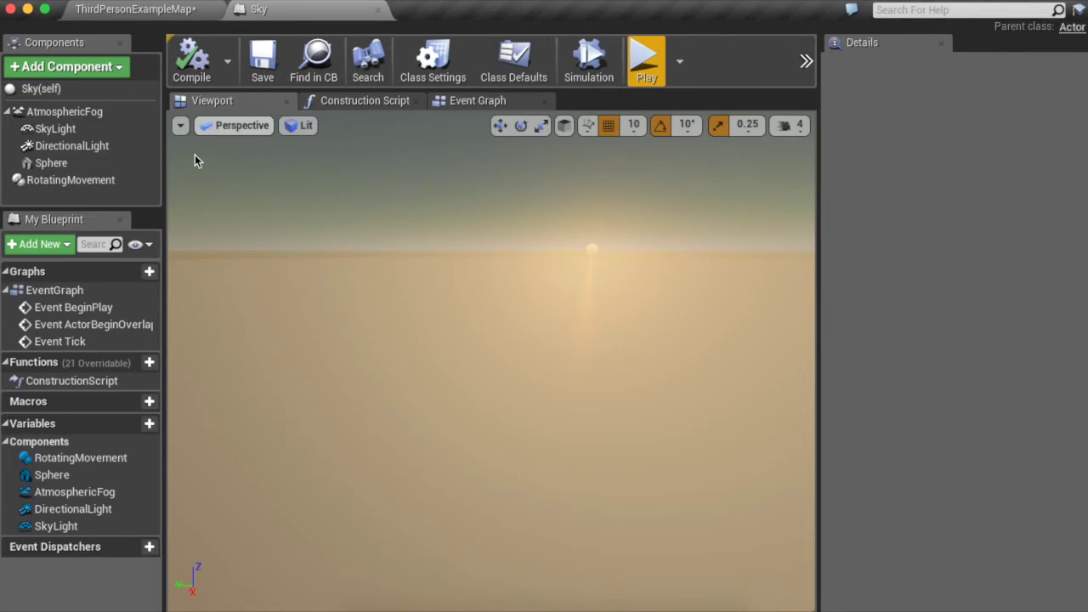
pyautogui.click(88, 68)
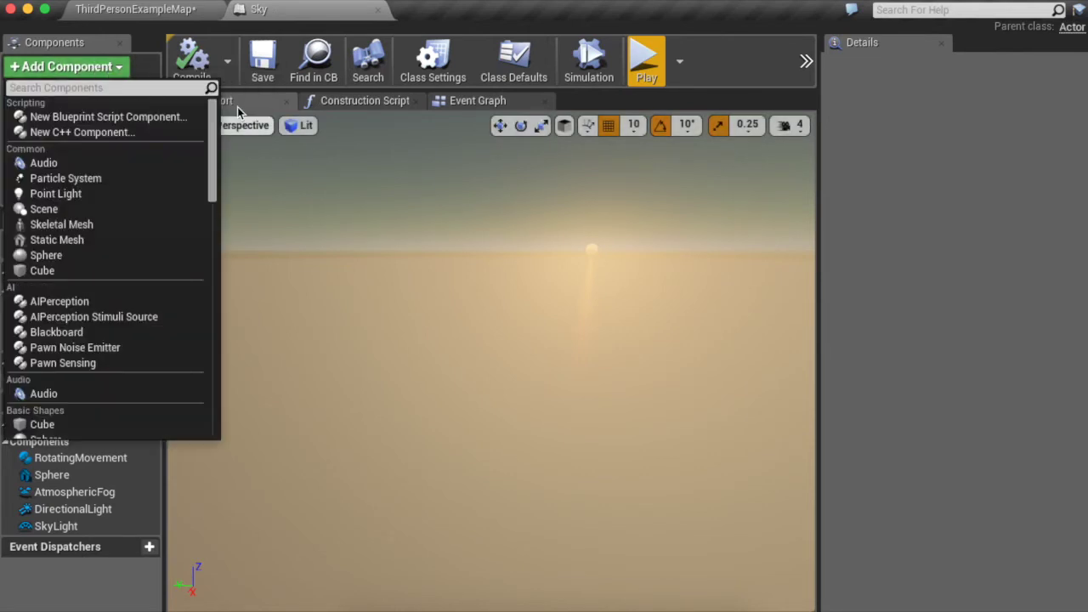
pyautogui.click(88, 239)
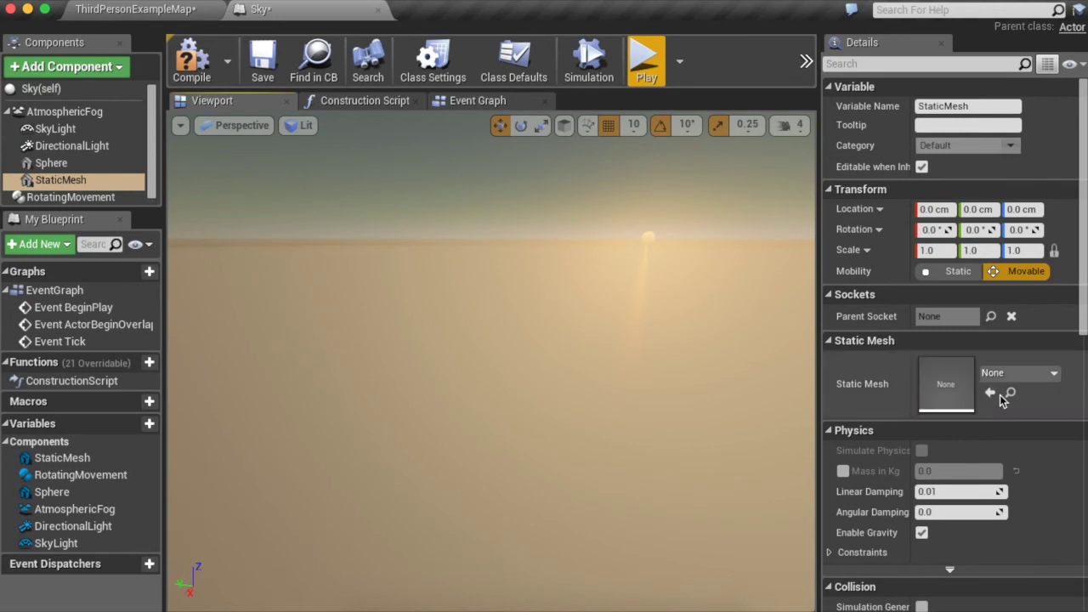
pyautogui.click(1019, 372)
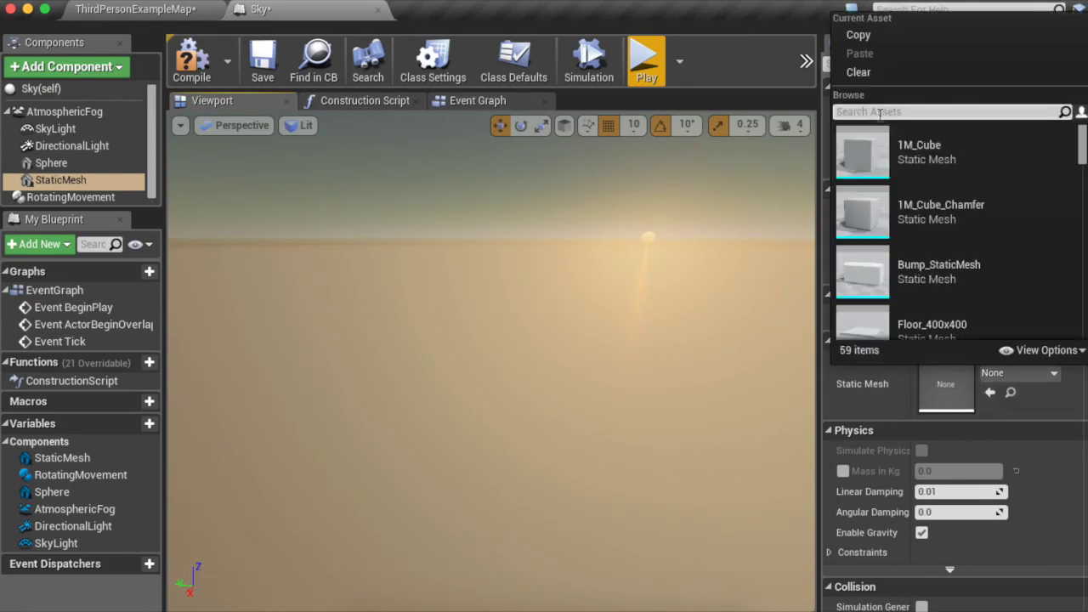
pyautogui.write('sk')
pyautogui.click(865, 141)
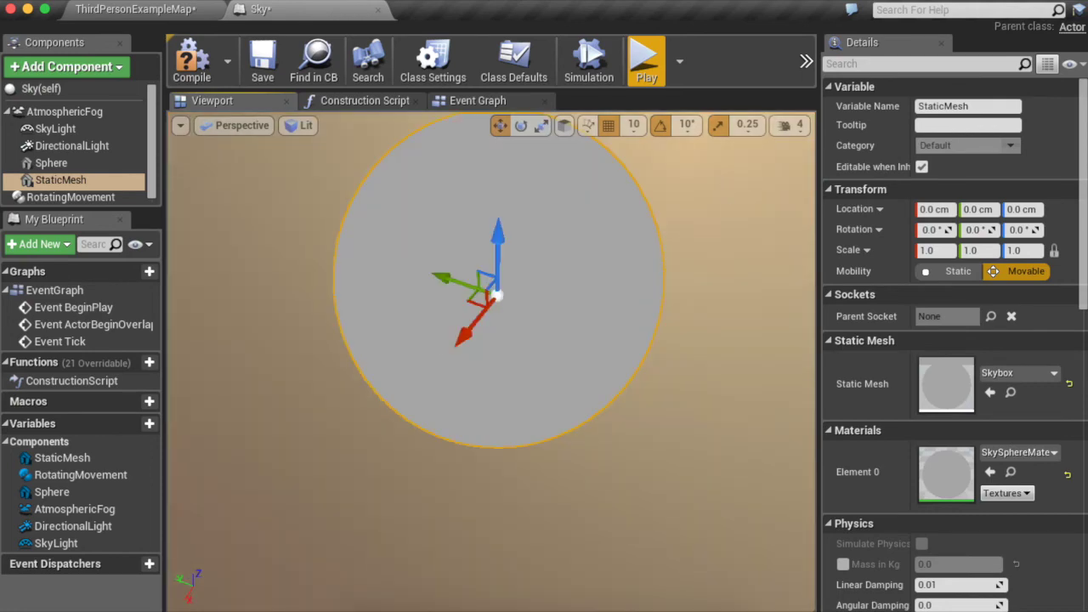
# Apply the M_LightStage_Skybox_HDRI material to the StaticMesh component and view the sphere from another angle
pyautogui.keyDown('alt'); pyautogui.moveTo(501, 390); pyautogui.dragTo(548, 280); pyautogui.keyUp('alt')
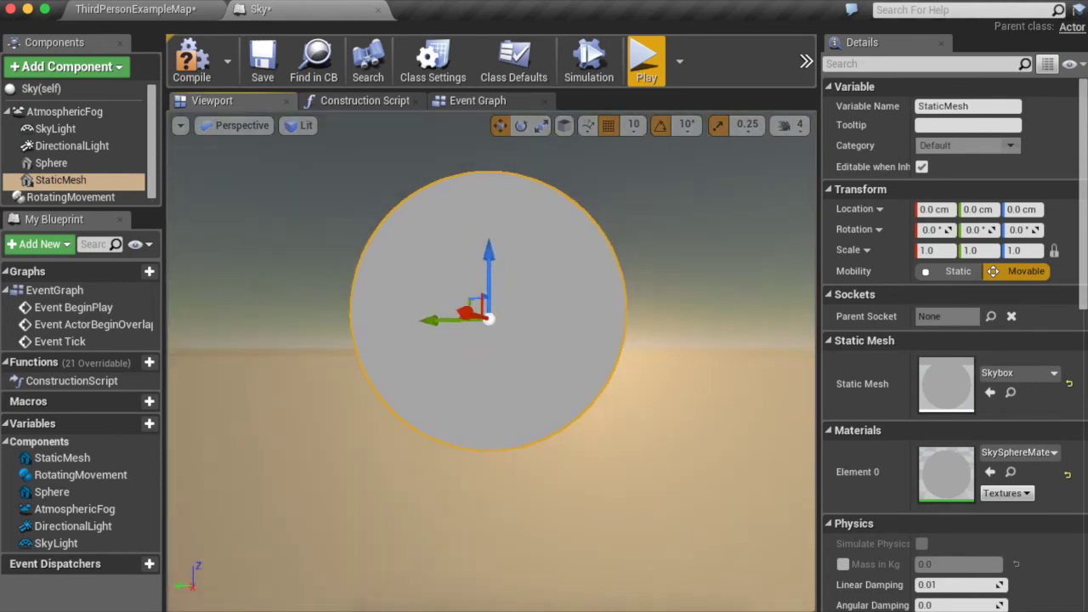
pyautogui.click(1017, 452)
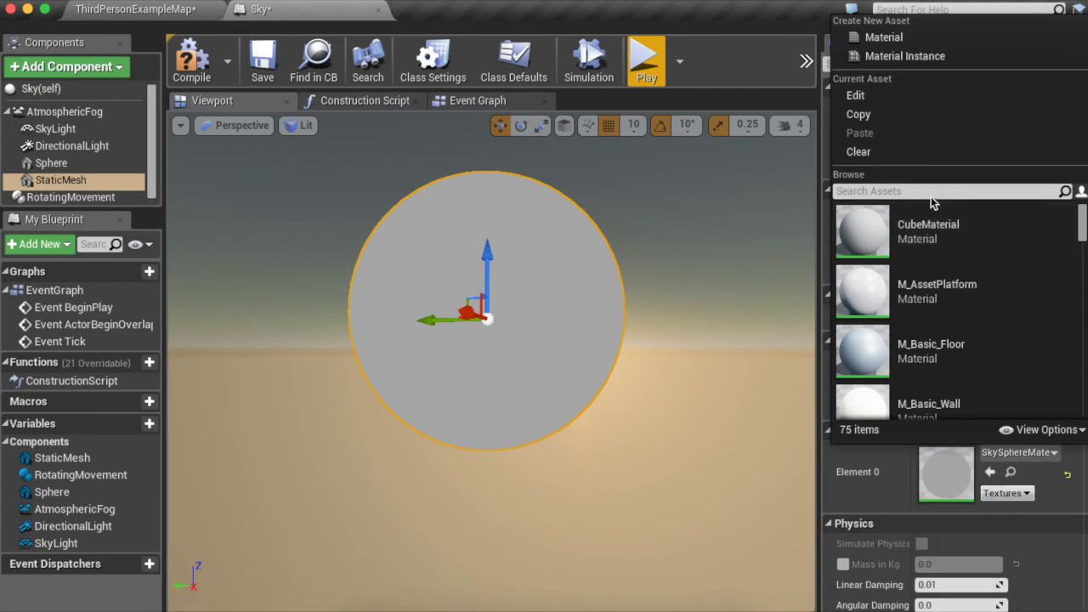
pyautogui.write('sky')
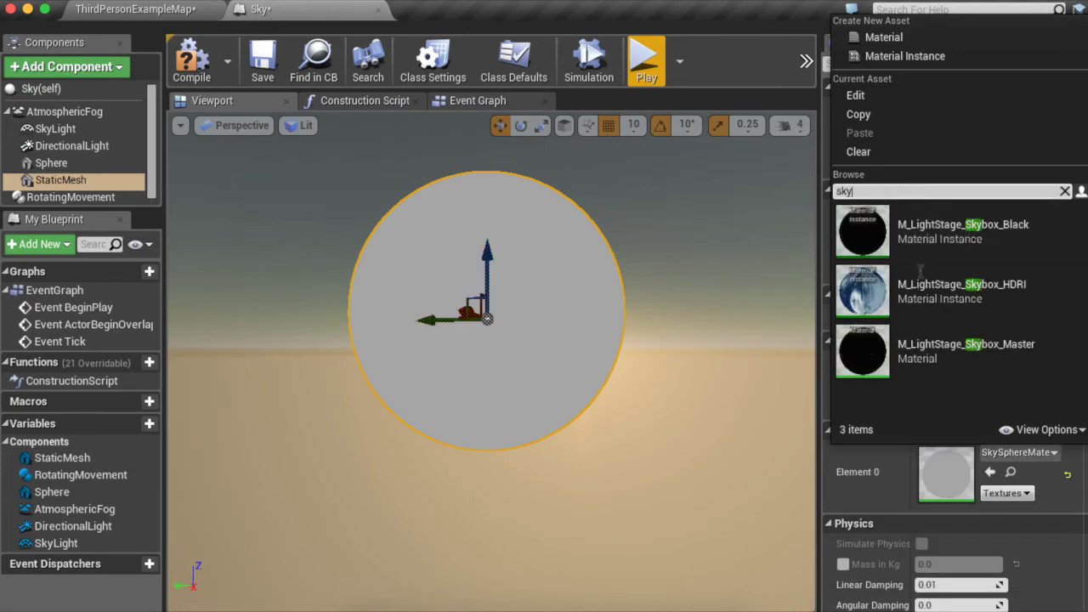
pyautogui.click(903, 303)
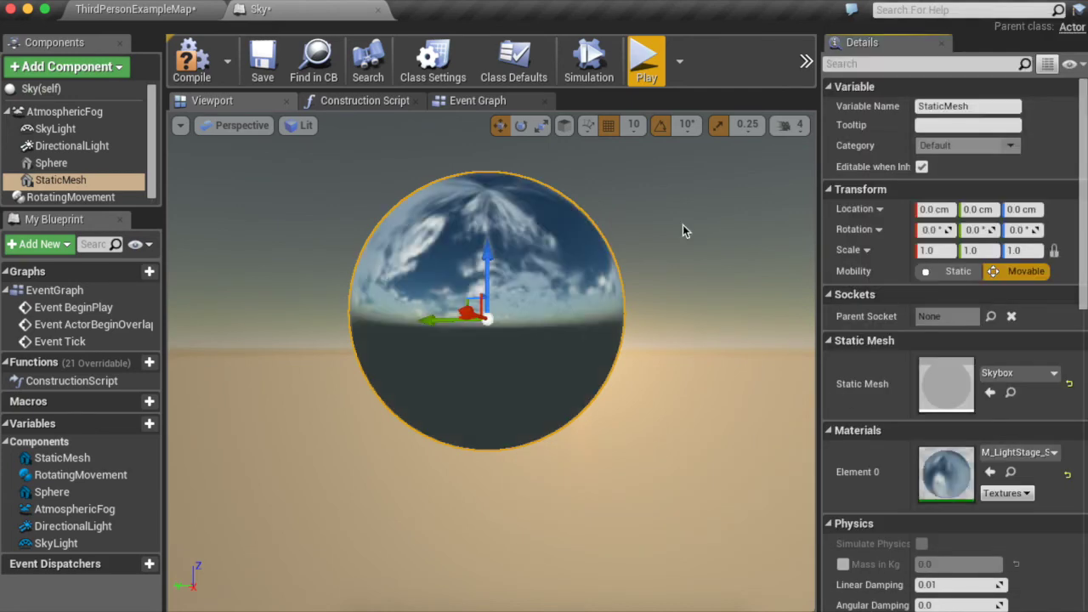
pyautogui.keyDown('alt'); pyautogui.moveTo(682, 225); pyautogui.dragTo(639, 228); pyautogui.keyUp('alt')
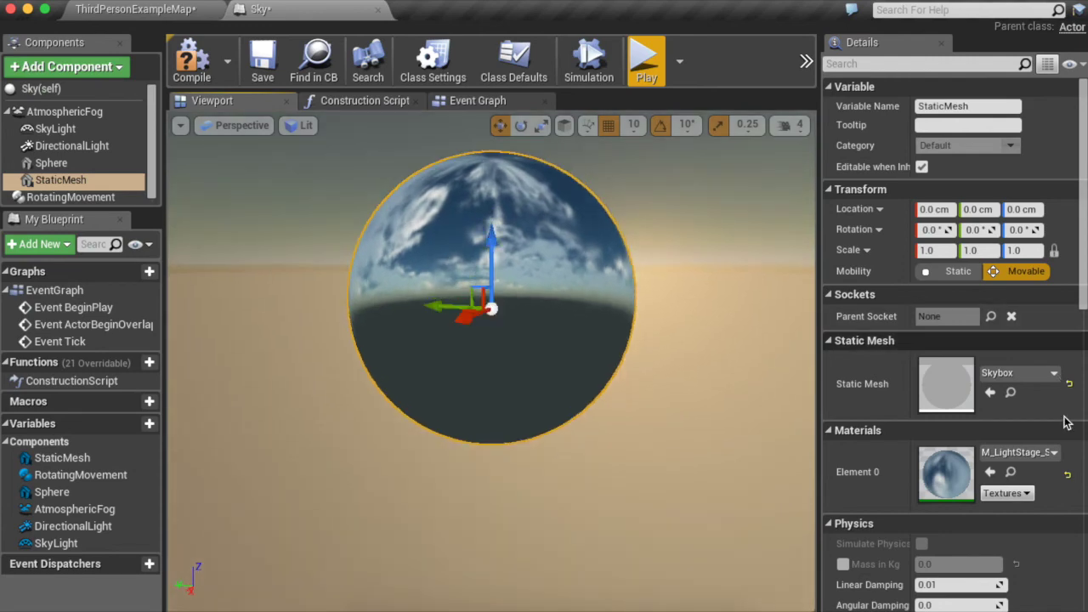
# Include engine content in the material search for "cloud" and apply M_Sky_Panning_Clouds2_Inst to the StaticMesh component
pyautogui.click(1018, 453)
pyautogui.scroll(-3, 964, 399)
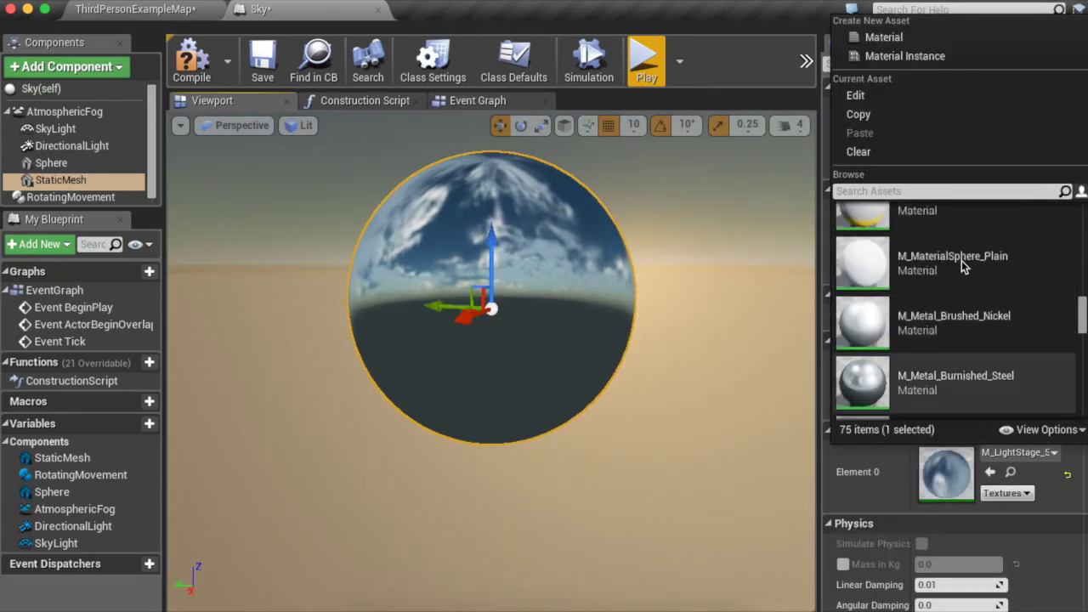
pyautogui.click(965, 192)
pyautogui.write('cload')
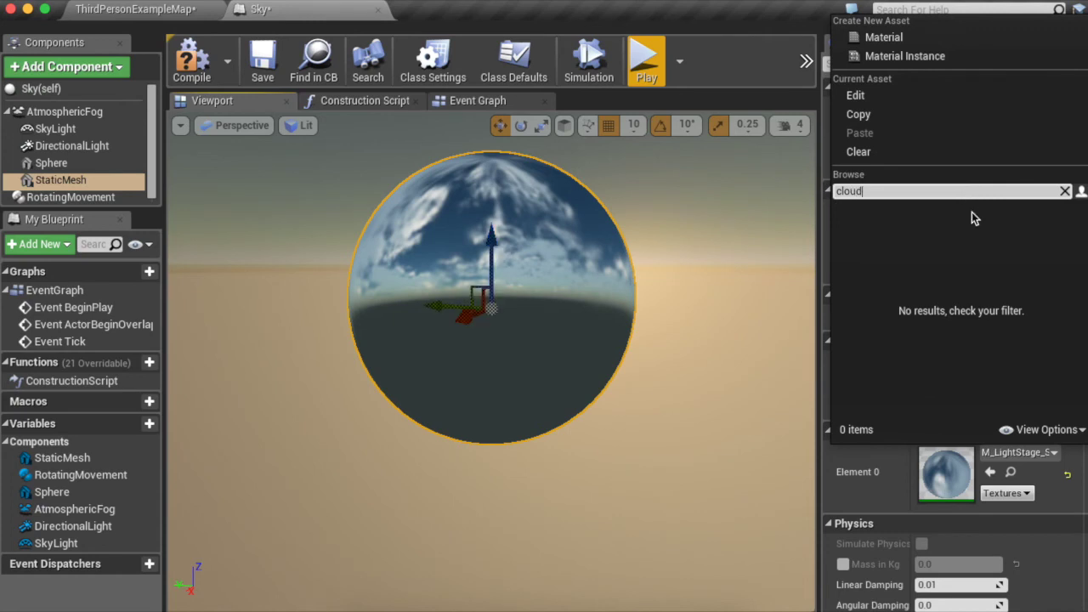
pyautogui.click(1049, 430)
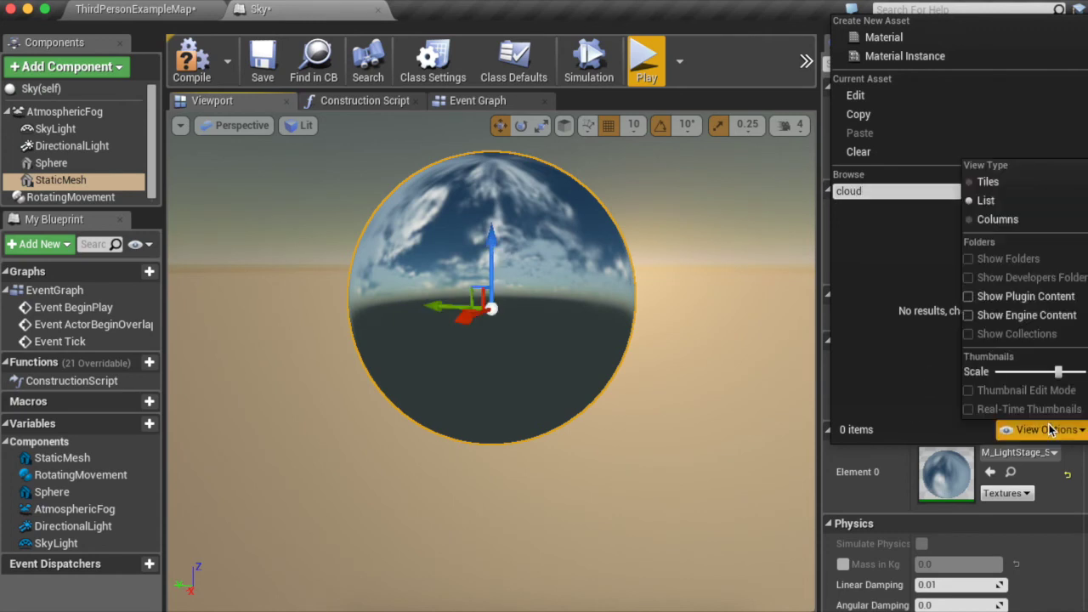
pyautogui.click(982, 316)
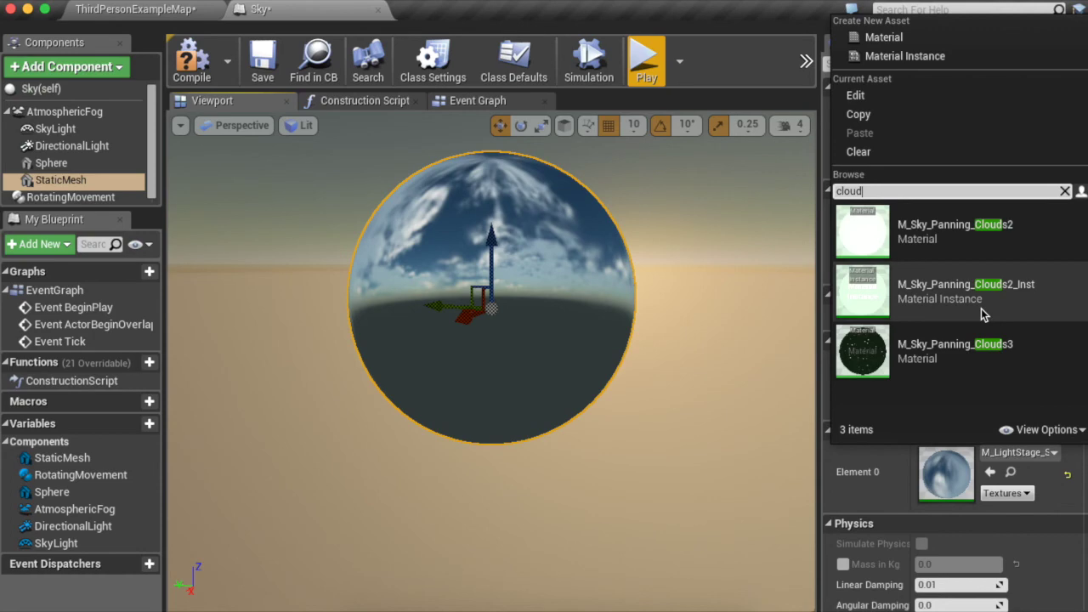
pyautogui.click(927, 283)
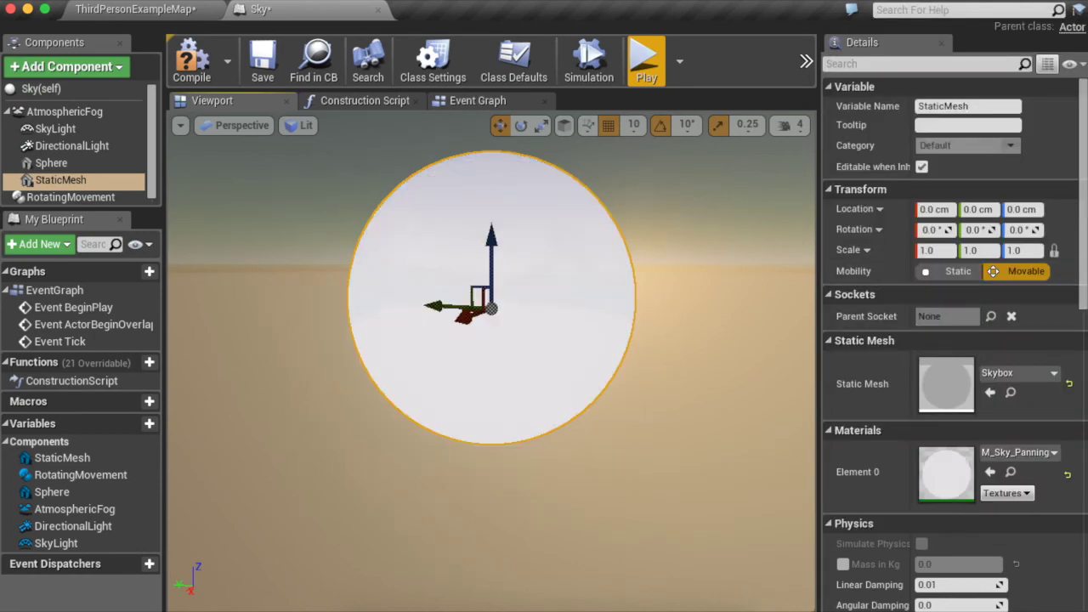
pyautogui.keyDown('alt'); pyautogui.moveTo(476, 357); pyautogui.dragTo(441, 217); pyautogui.keyUp('alt')
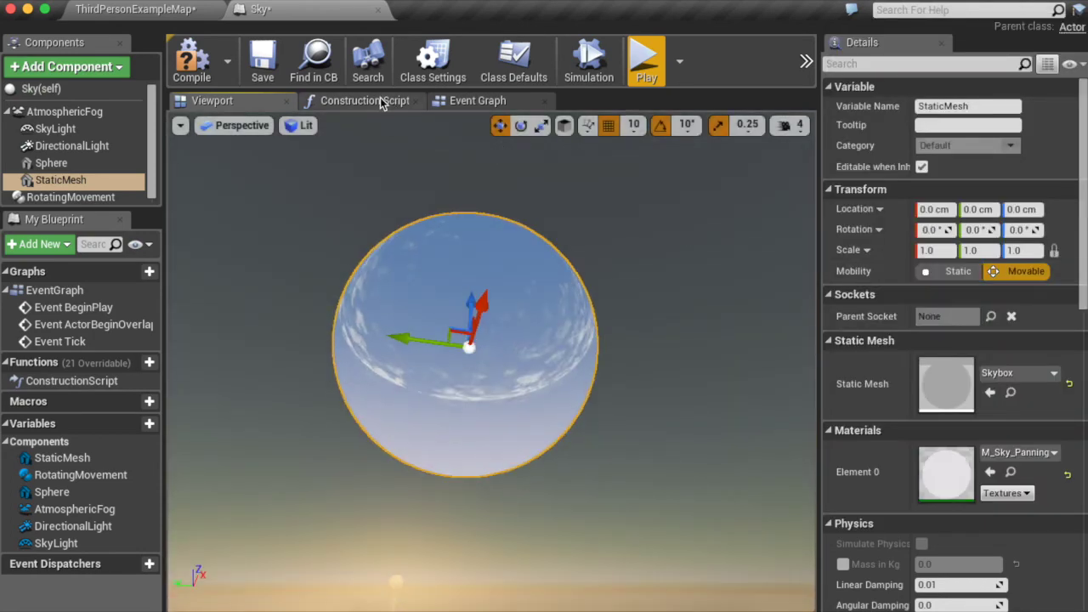
# Scale the StaticMesh sky sphere to 1000 on all axes, compile the Sky blueprint and check the clouds in the level
pyautogui.write('1')
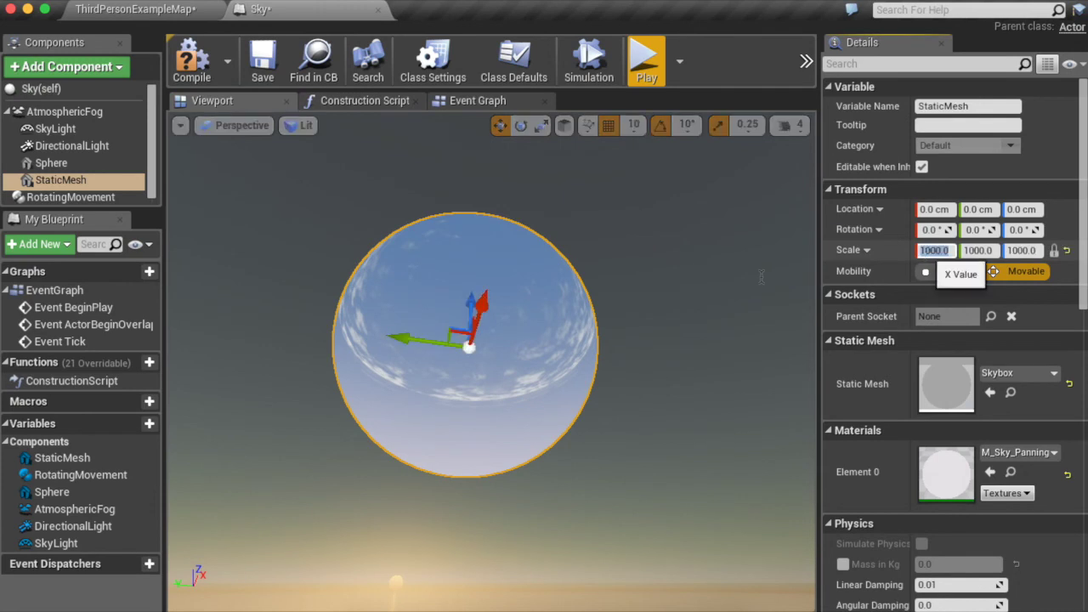
pyautogui.moveTo(614, 305); pyautogui.dragTo(613, 319, button='right')
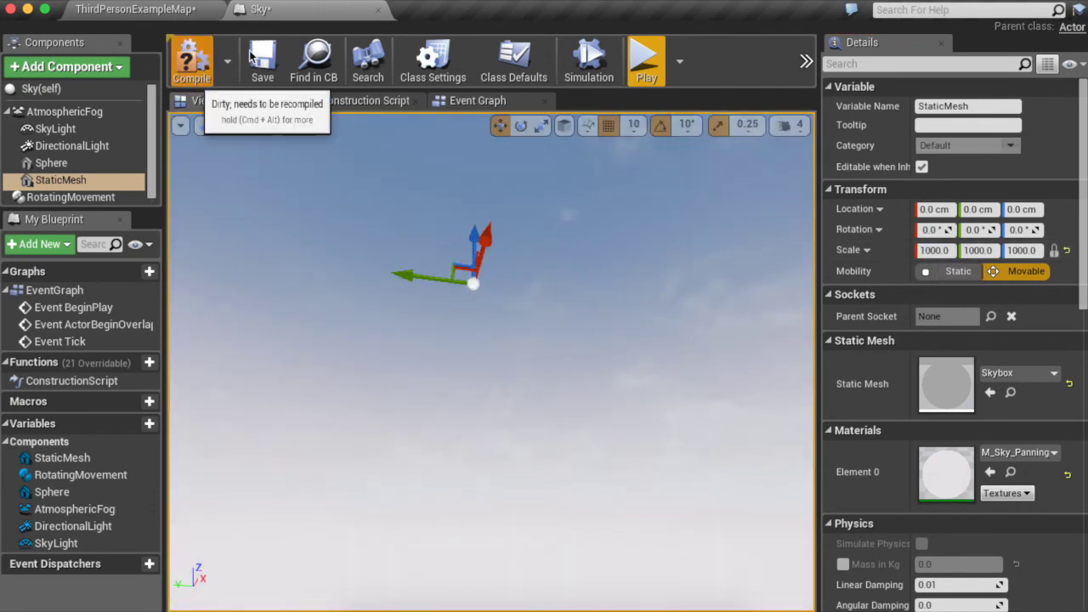
pyautogui.click(192, 59)
pyautogui.click(175, 12)
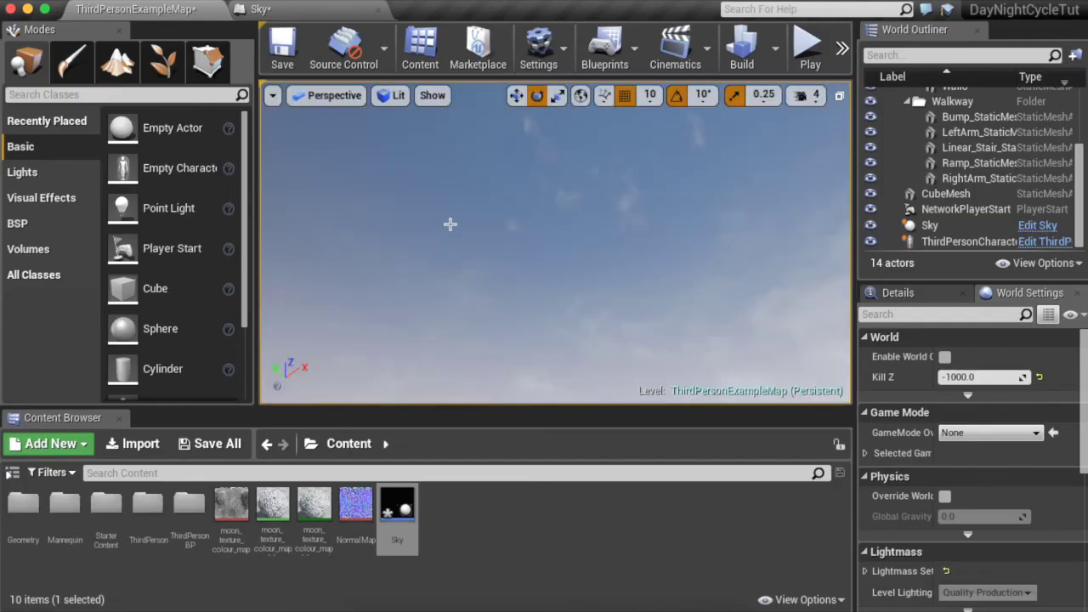
pyautogui.moveTo(450, 225); pyautogui.dragTo(449, 223, button='right')
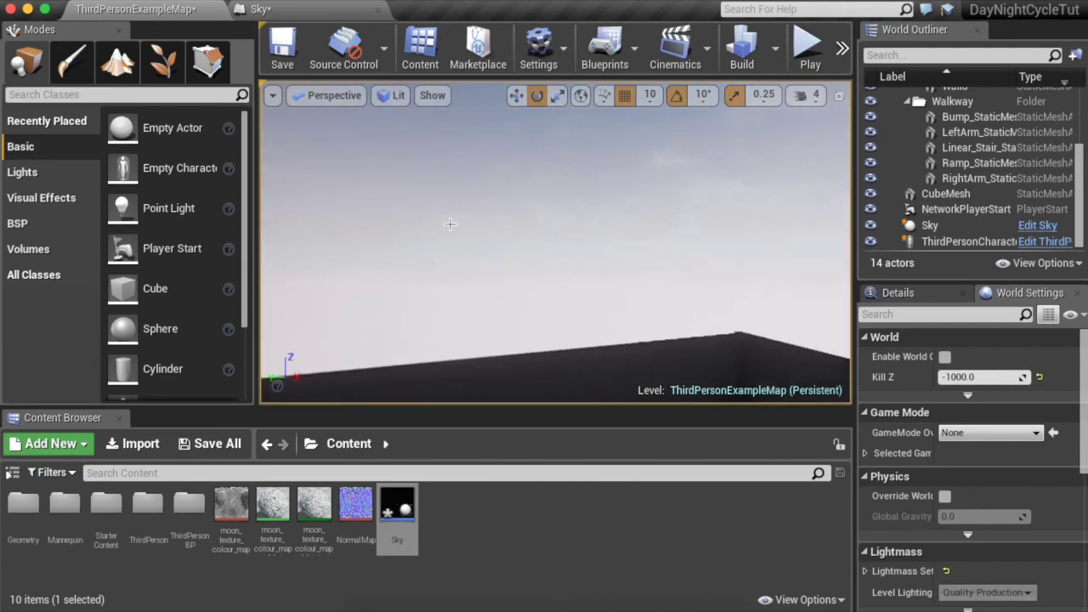
# Set the StaticMesh sky sphere's scale to 1000000 on all axes and check the sun and moon inside it
pyautogui.click(311, 14)
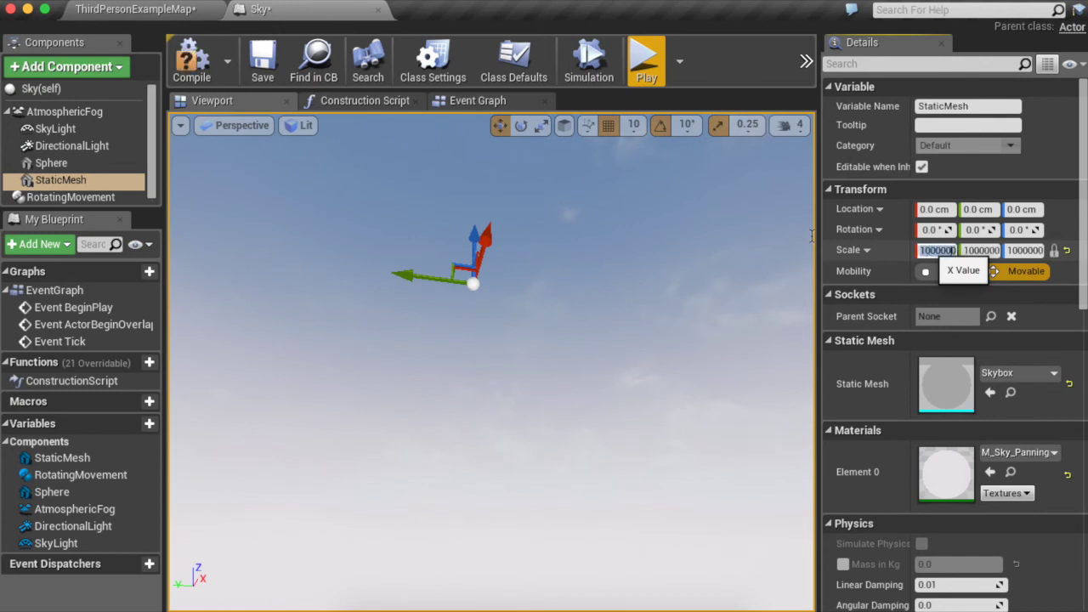
pyautogui.moveTo(647, 276); pyautogui.dragTo(637, 277, button='right')
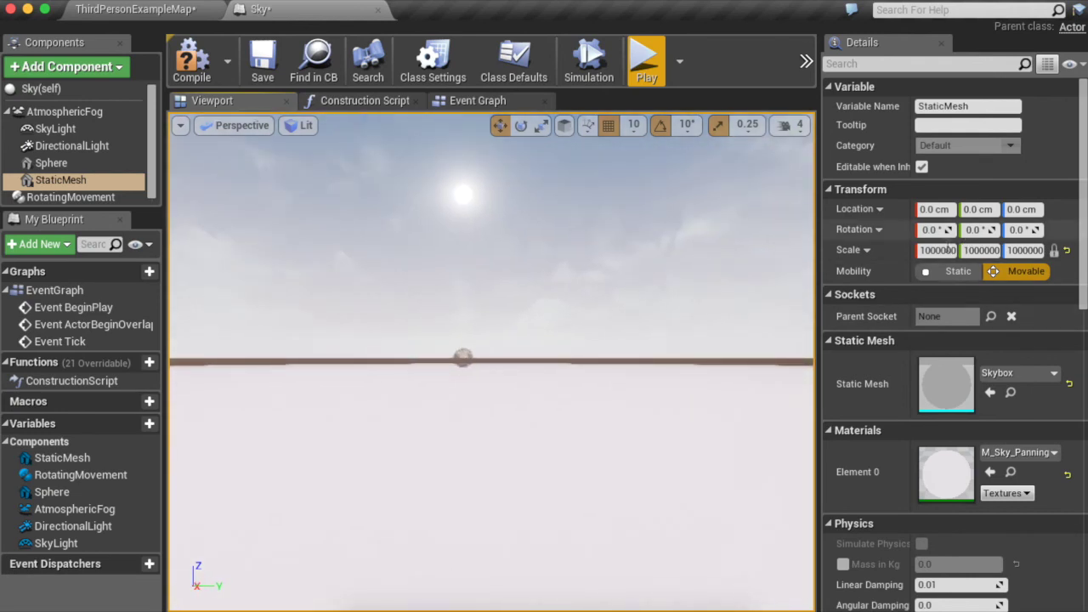
# Set the StaticMesh sky sphere's scale to 1000000 on all axes again, compile the Sky blueprint and return to the level
pyautogui.click(943, 250)
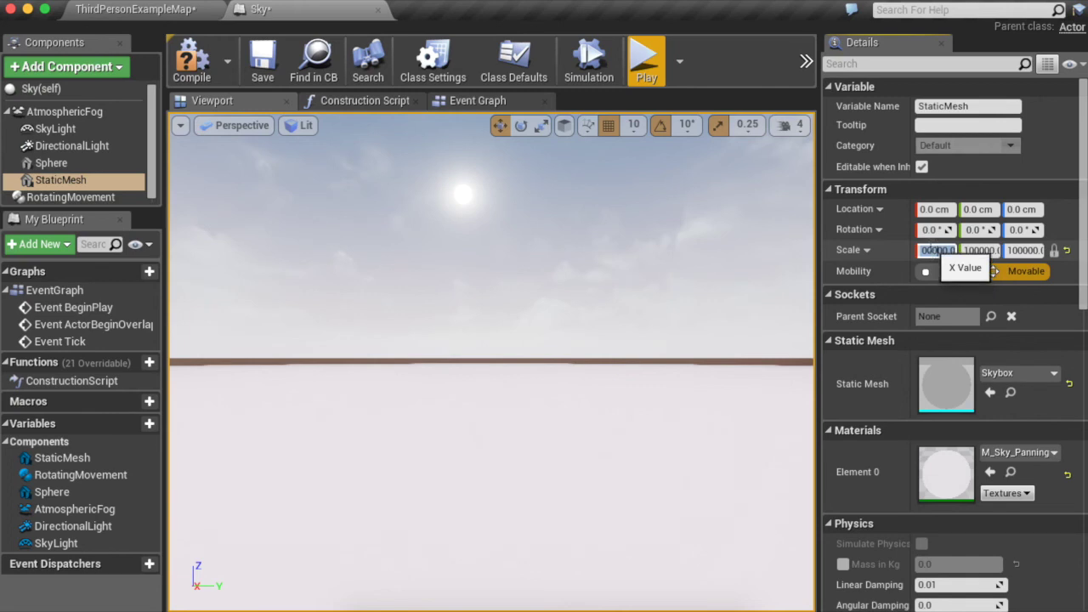
pyautogui.write('0')
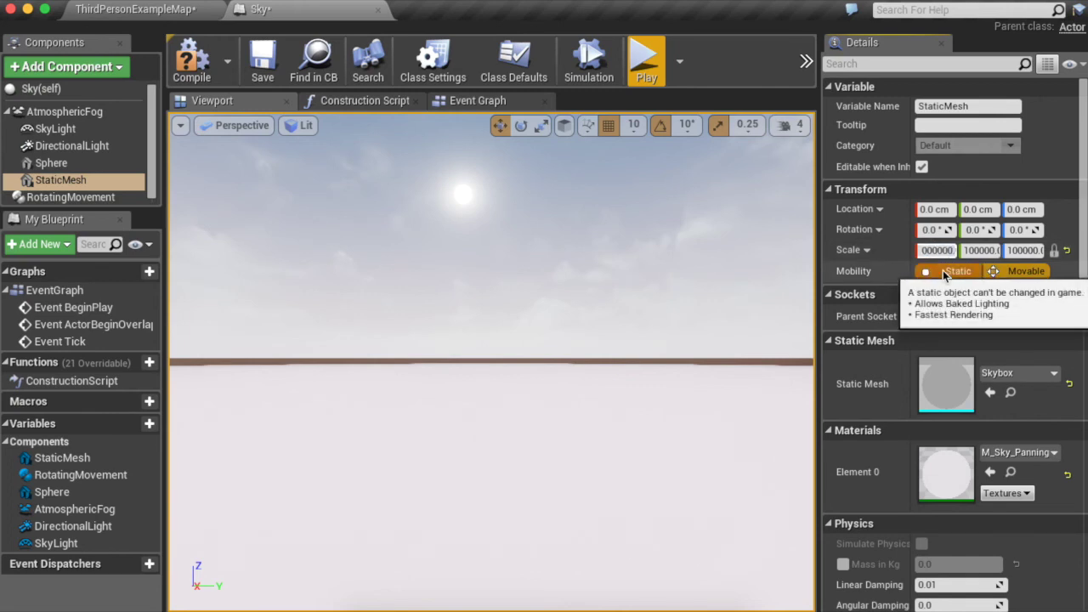
pyautogui.press('Return')
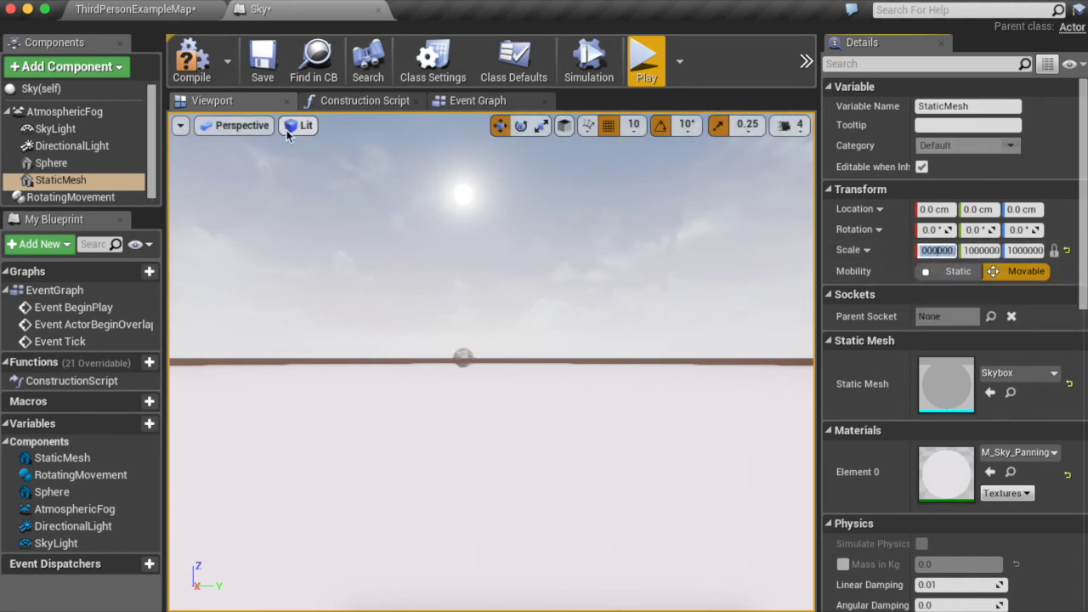
pyautogui.click(200, 71)
pyautogui.click(177, 10)
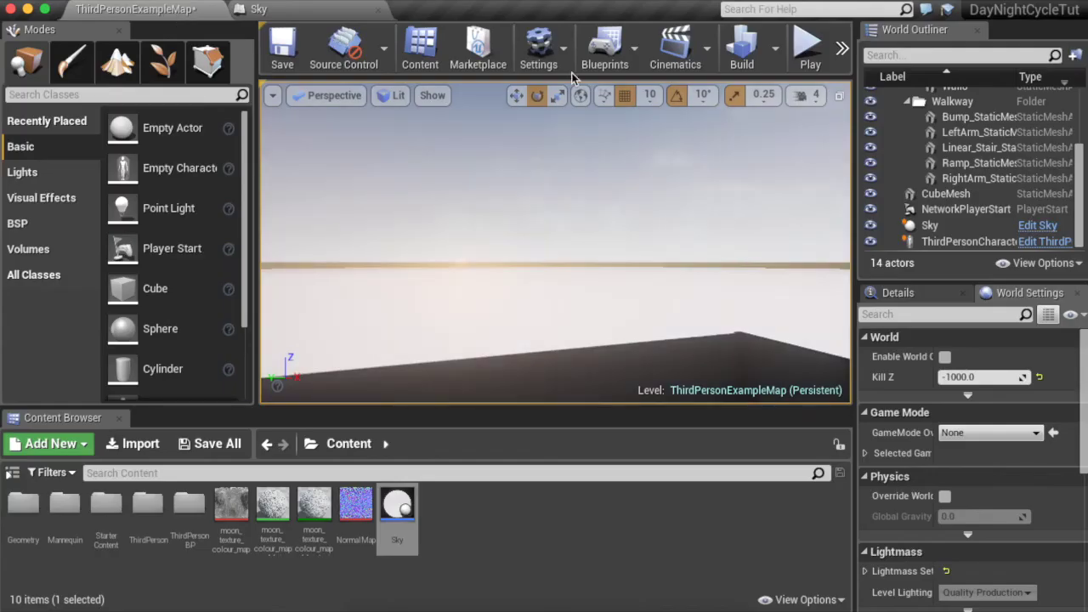
# Review the engine scalability settings of the editor
pyautogui.click(542, 64)
pyautogui.moveTo(594, 293)
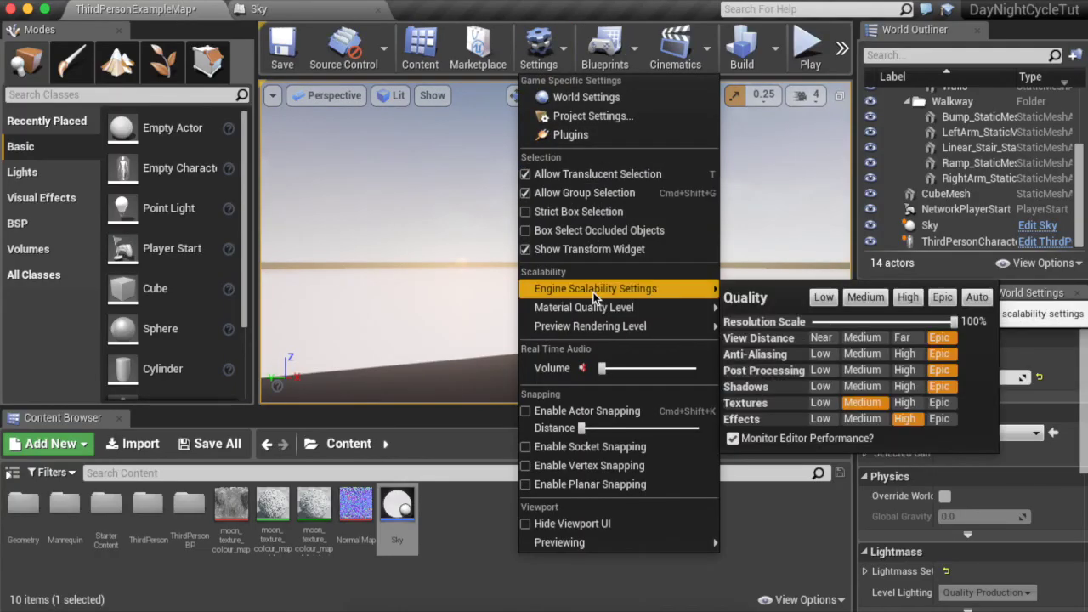
pyautogui.click(667, 103)
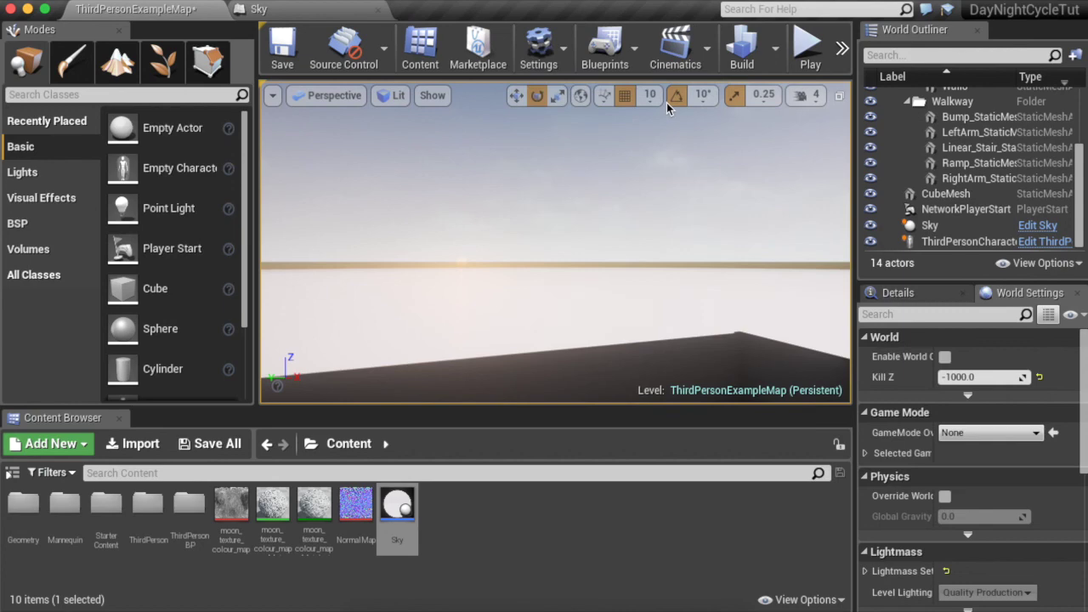
# Play the level, run and jump the character around to examine the cloudy sky, and stop the session
pyautogui.click(821, 53)
pyautogui.click(810, 51)
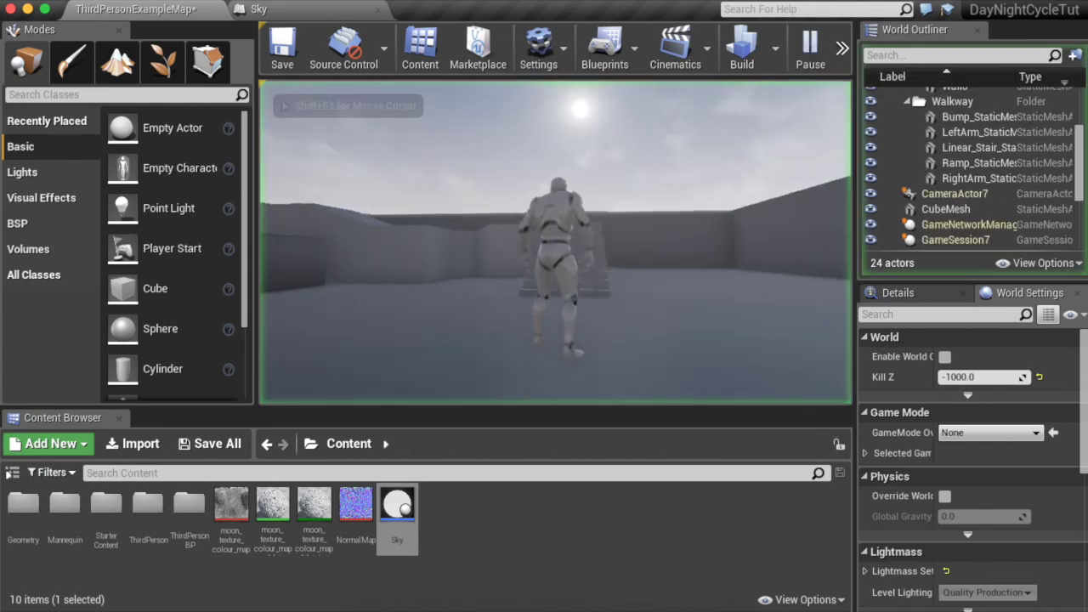
pyautogui.press('w')
pyautogui.press('space')
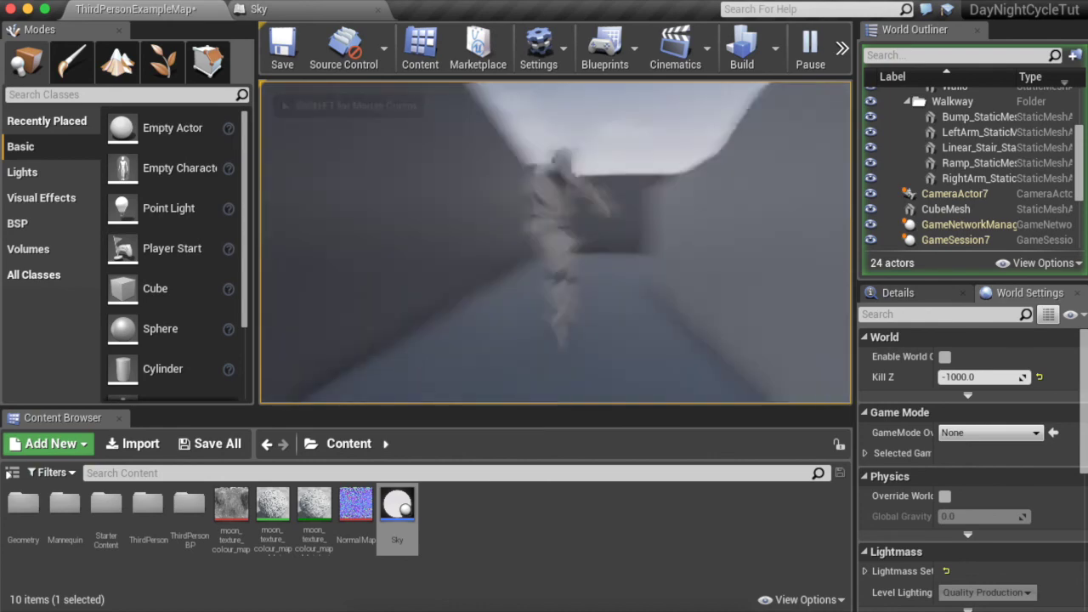
pyautogui.press('space')
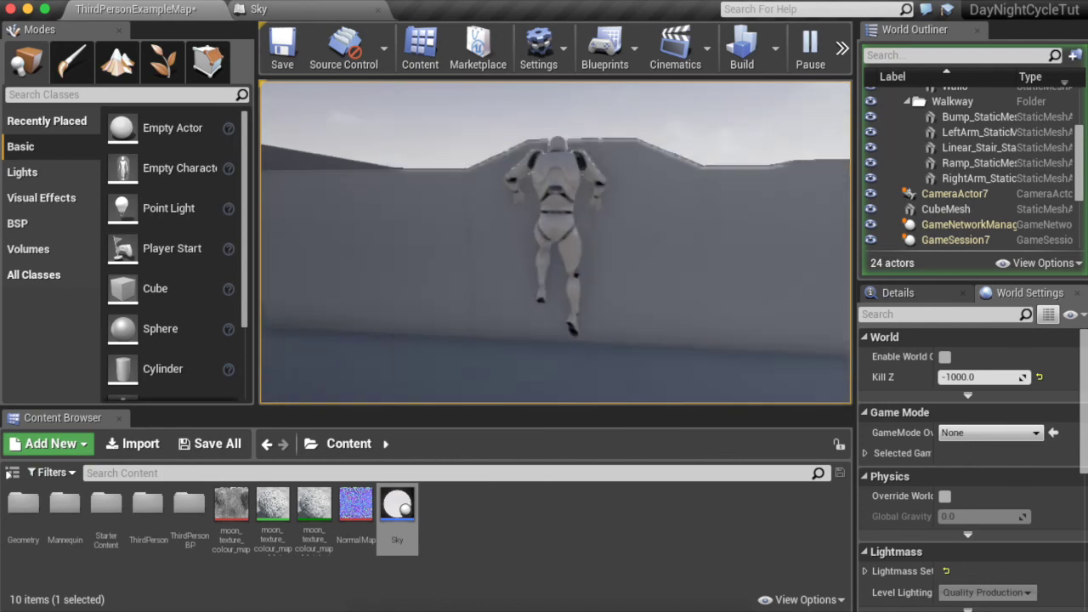
pyautogui.press('space')
pyautogui.press('Escape')
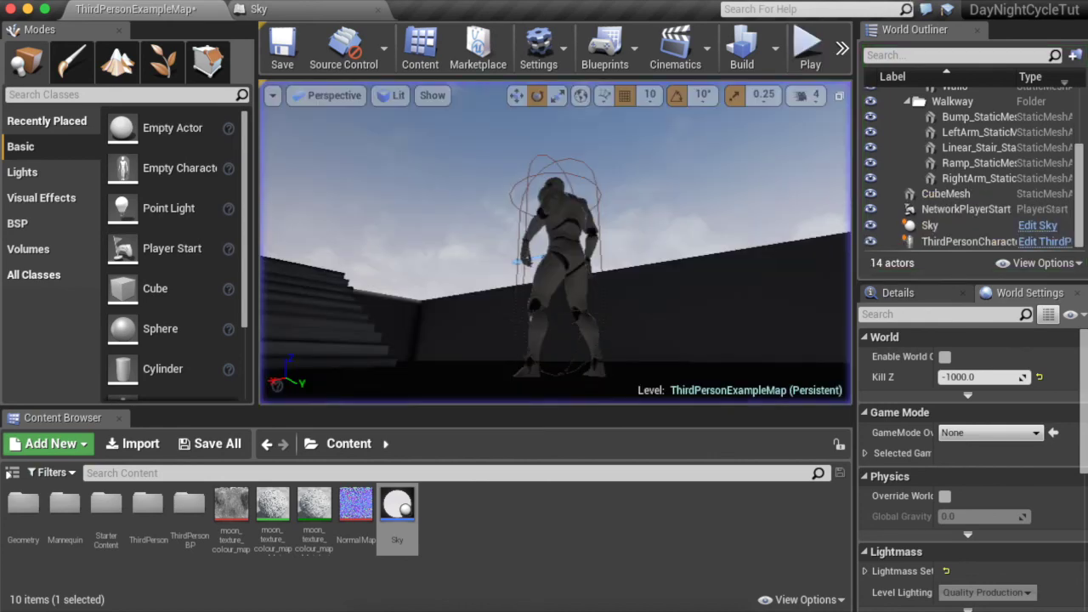
# Delete the StaticMesh sky sphere from the Sky blueprint and recompile the blueprint
pyautogui.click(331, 8)
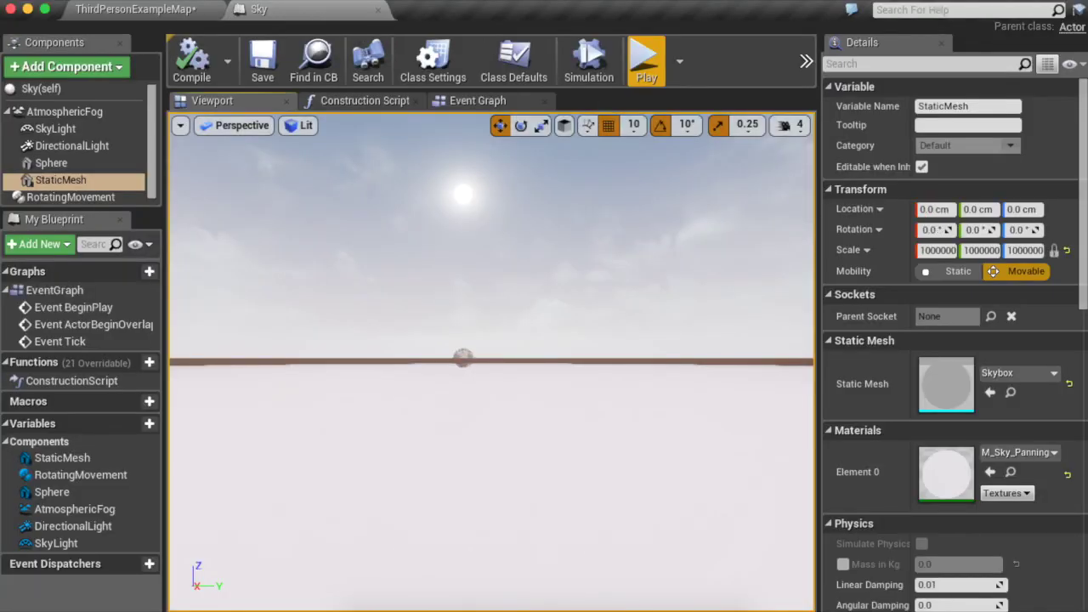
pyautogui.moveTo(566, 252); pyautogui.dragTo(565, 252, button='right')
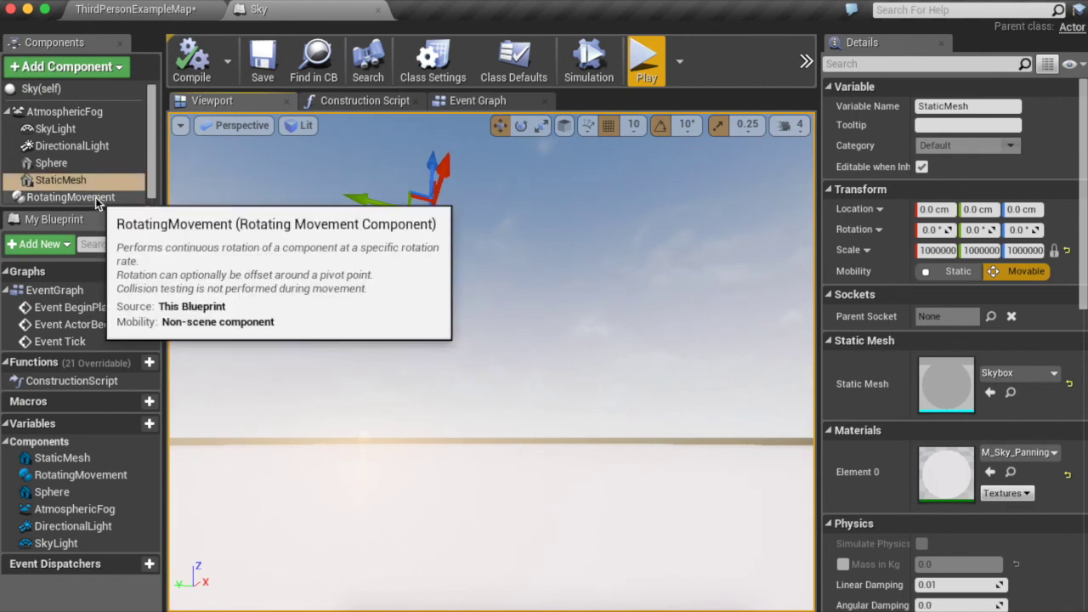
pyautogui.press('Delete')
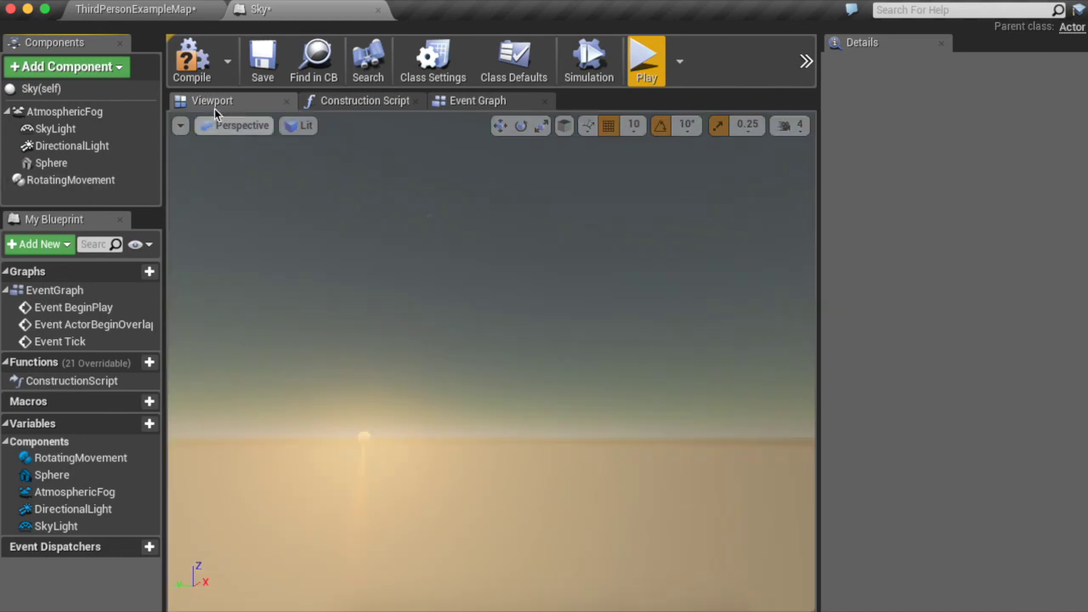
pyautogui.moveTo(335, 343); pyautogui.dragTo(335, 343, button='right')
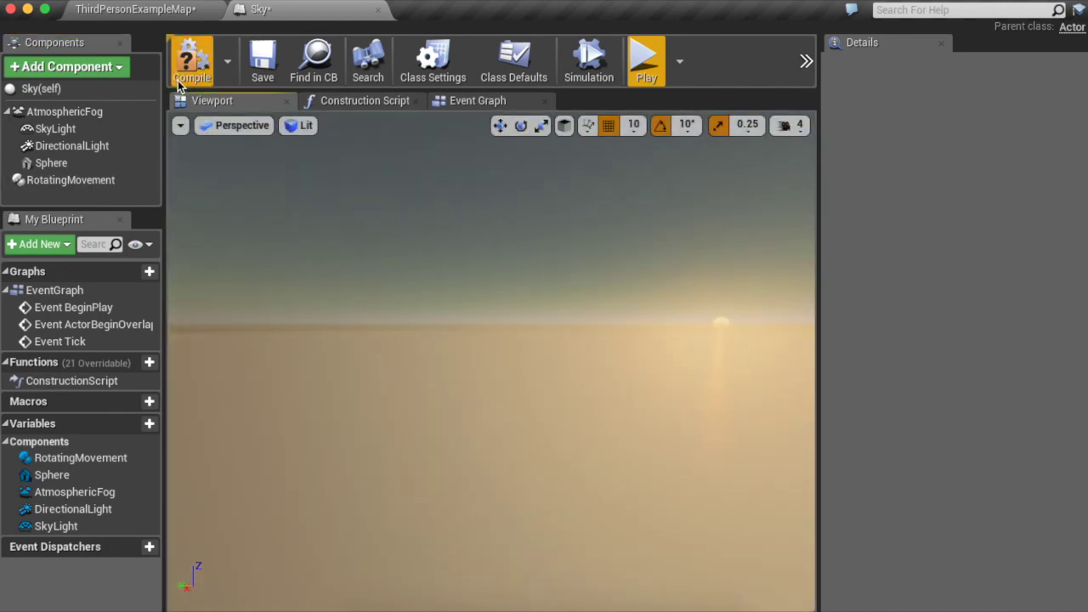
pyautogui.click(191, 56)
# Examine the sky and horizon in the level viewport from several directions without the cloud sphere
pyautogui.click(192, 10)
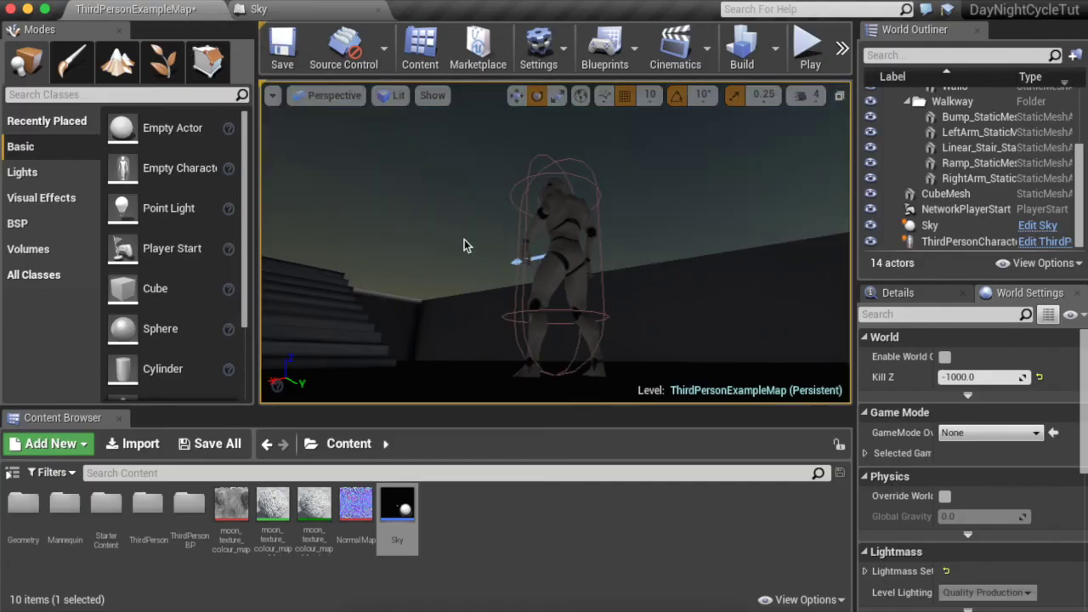
pyautogui.moveTo(464, 240); pyautogui.dragTo(464, 240, button='right')
pyautogui.scroll(2, 685, 137)
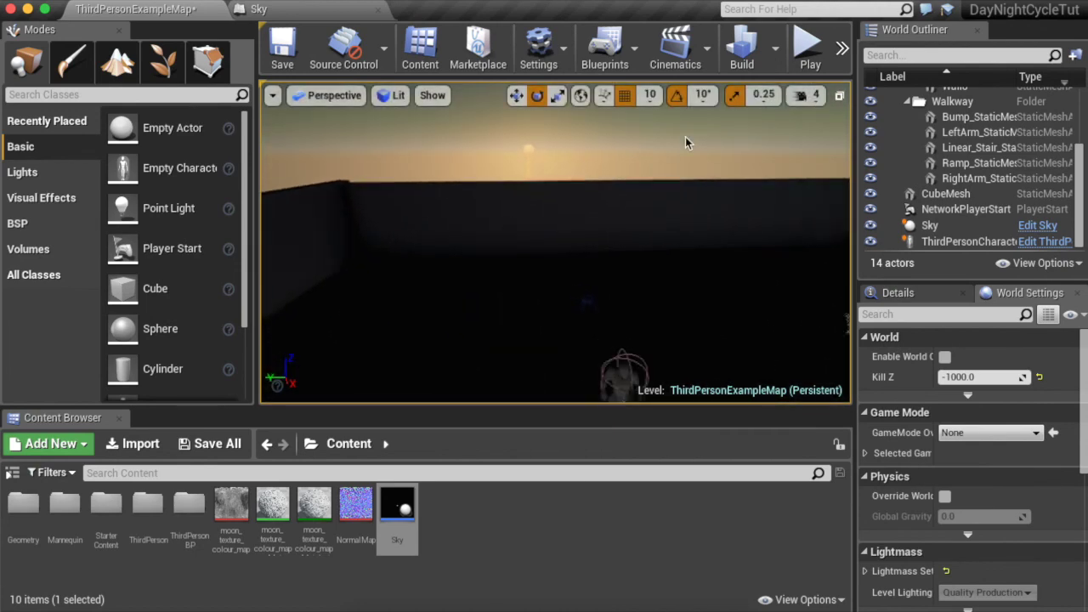
pyautogui.moveTo(685, 137); pyautogui.dragTo(685, 137, button='right')
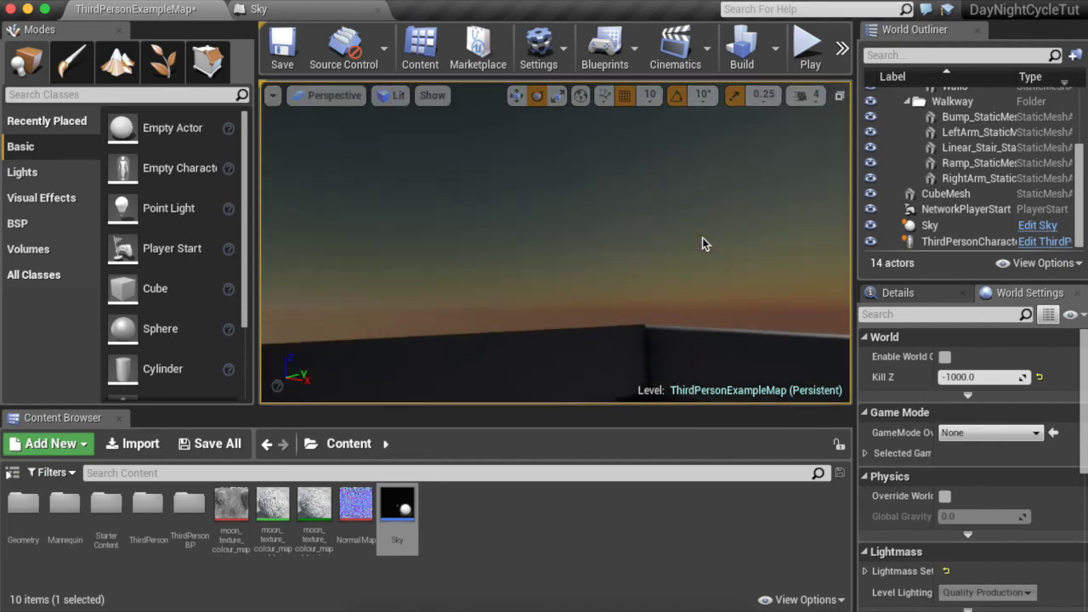